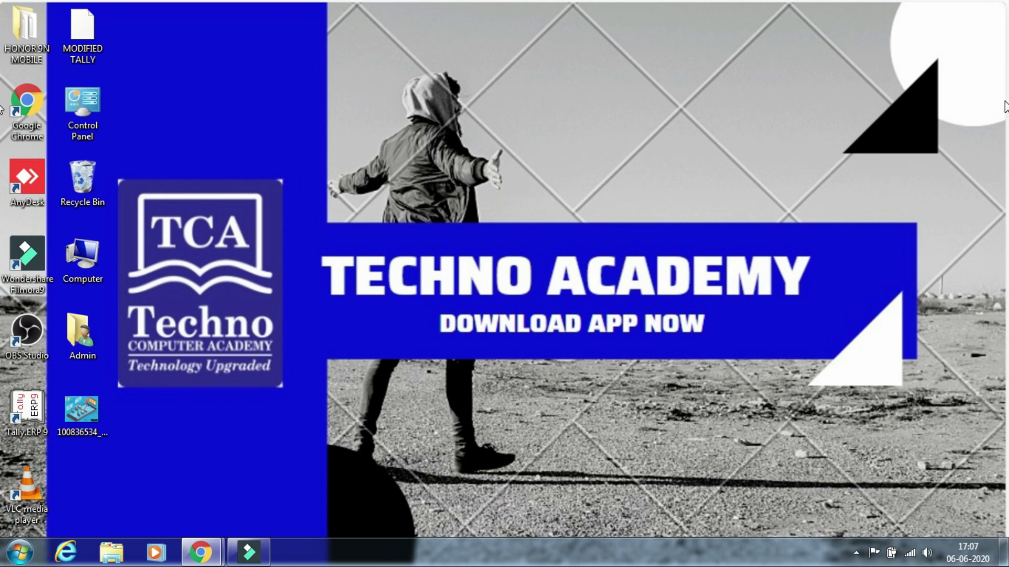
Launch Microsoft Word 2010 from the Windows 7 Start menu.
{"action": "left_click", "coordinate": [25, 552]}
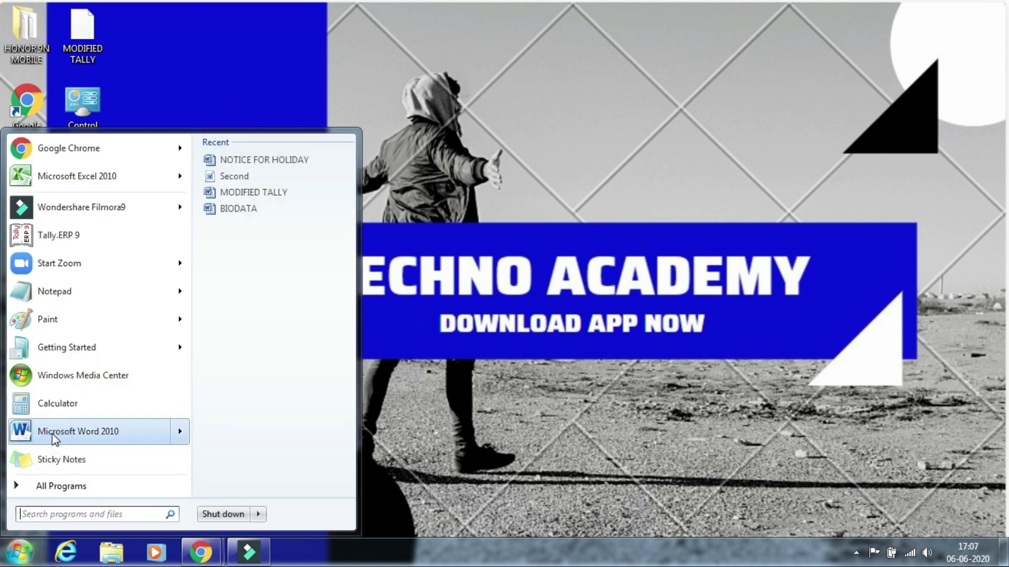
{"action": "left_click", "coordinate": [52, 434]}
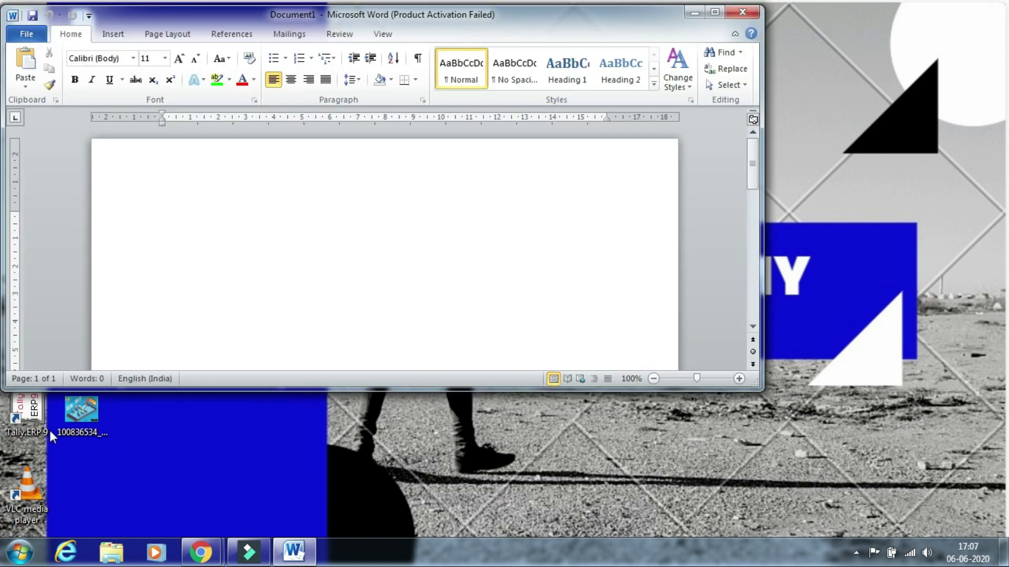
Maximize the Word window and close the Office Activation Wizard.
{"action": "left_click", "coordinate": [715, 13]}
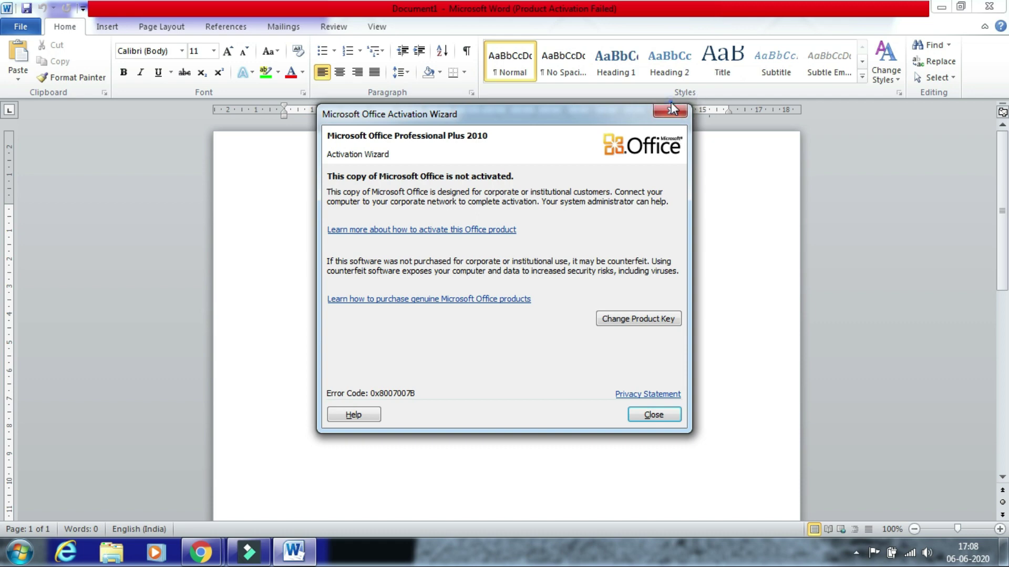
{"action": "left_click", "coordinate": [676, 114]}
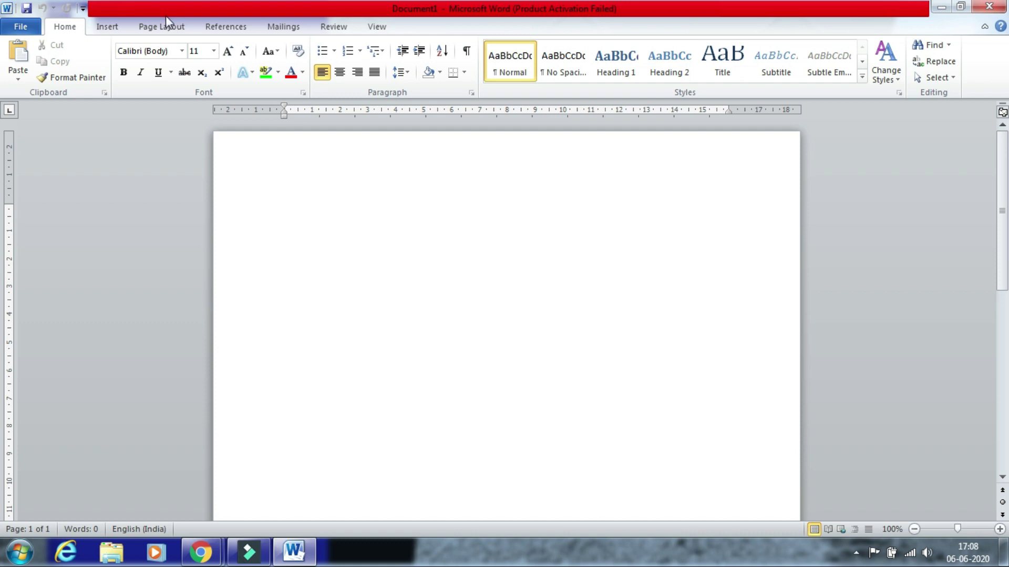
{"action": "left_click", "coordinate": [116, 33]}
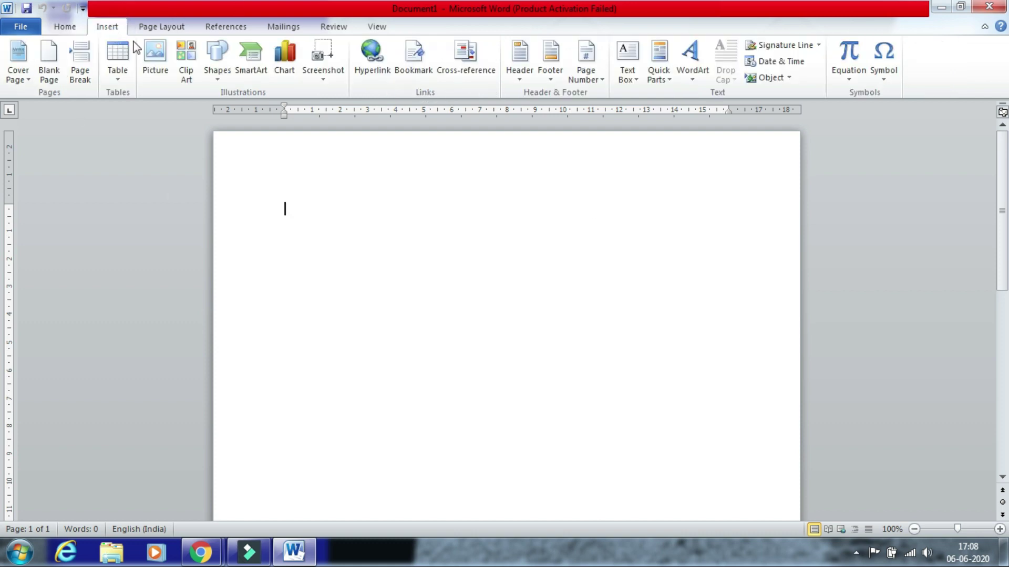
{"action": "left_click", "coordinate": [78, 29]}
{"action": "left_click", "coordinate": [309, 199]}
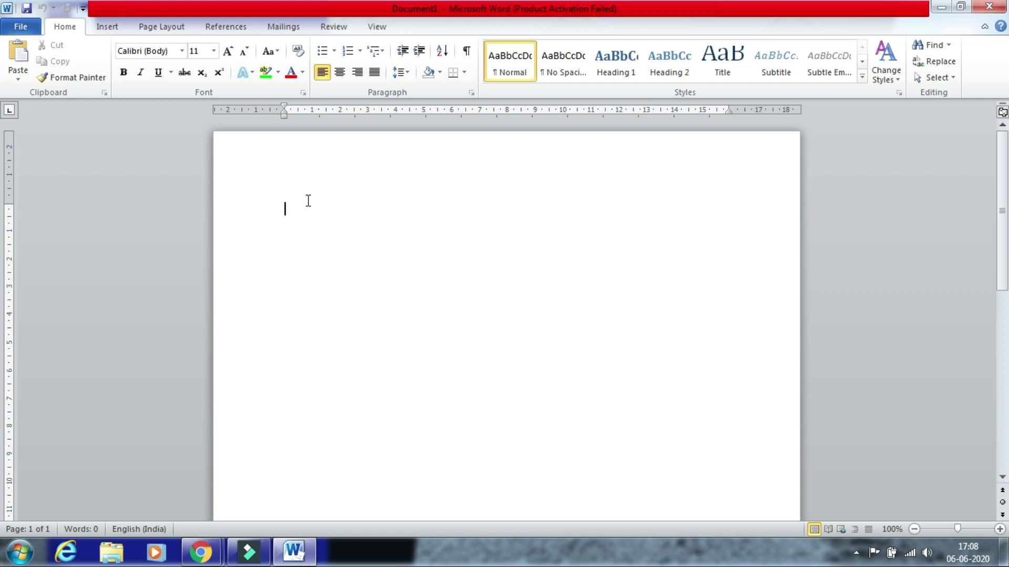
Type the title BIODATA and start the next line with 'Career objective :-'.
{"action": "type", "text": "BIODAT"}
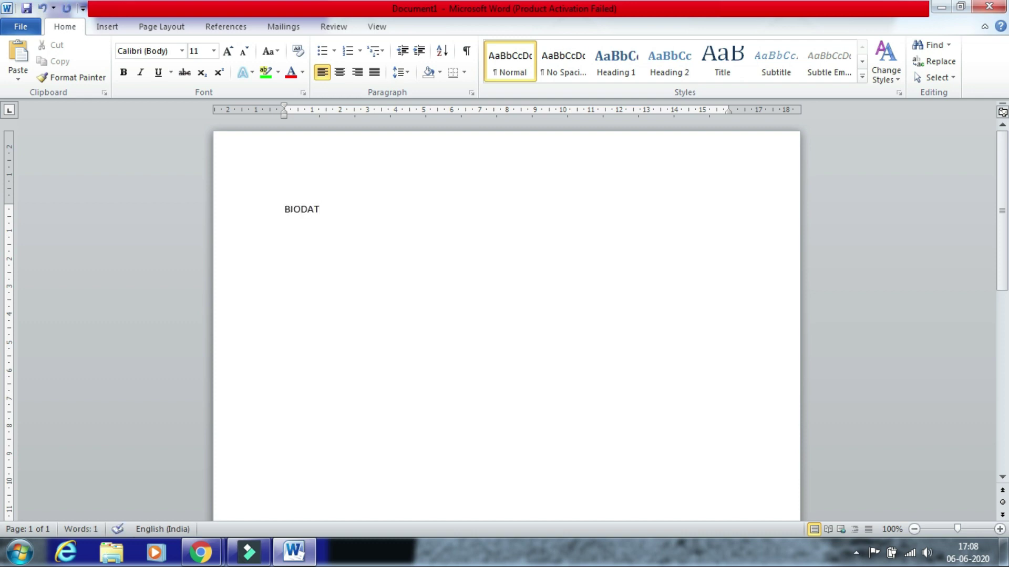
{"action": "type", "text": "A"}
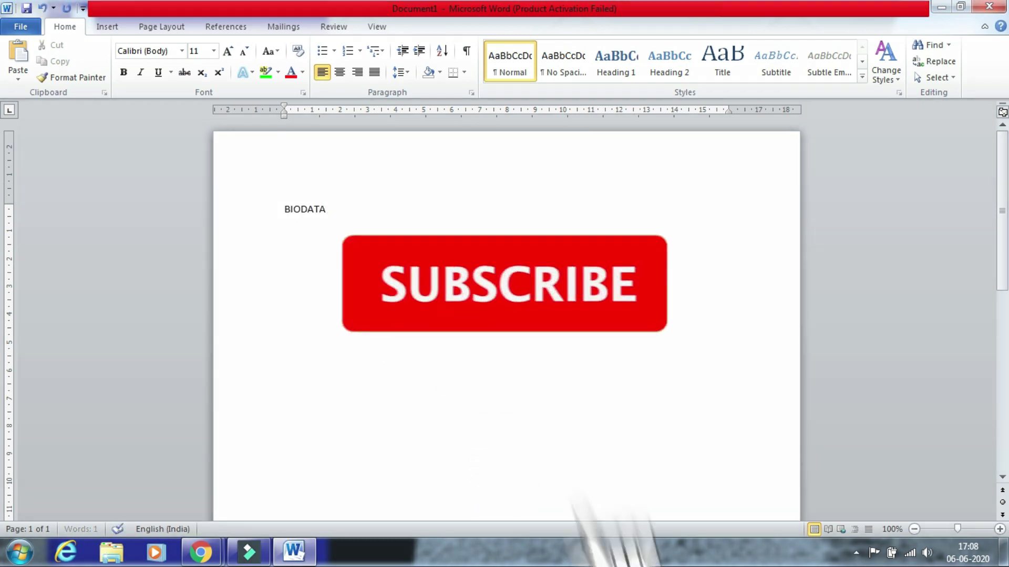
{"action": "key", "text": "Return"}
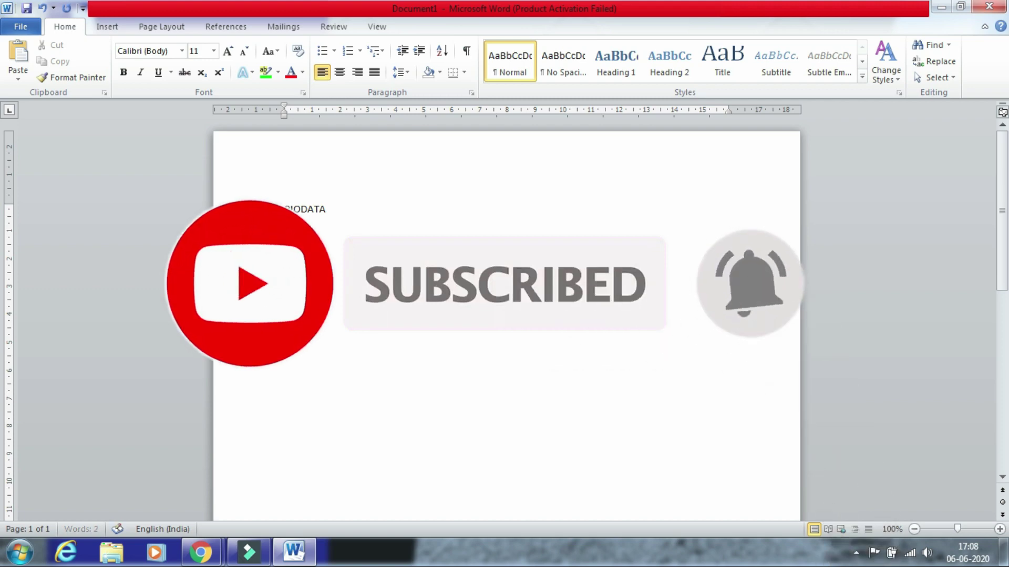
{"action": "type", "text": "Career ob"}
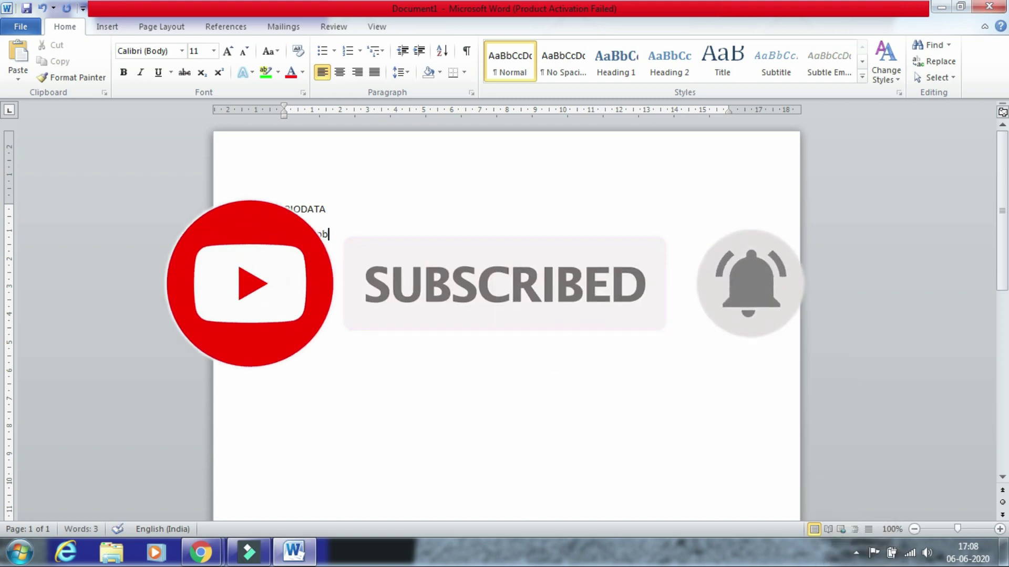
{"action": "type", "text": "ject"}
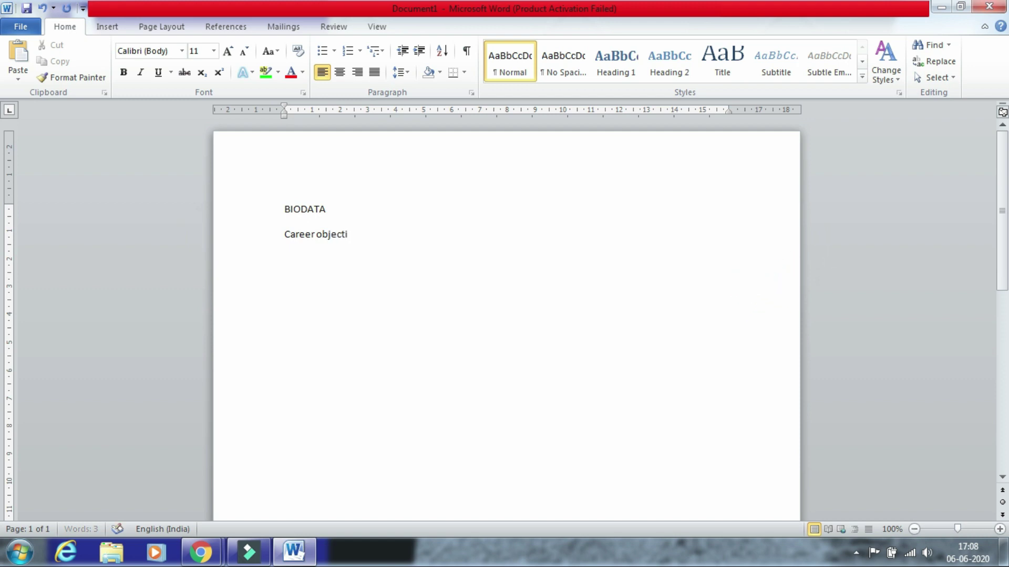
{"action": "type", "text": "ive "}
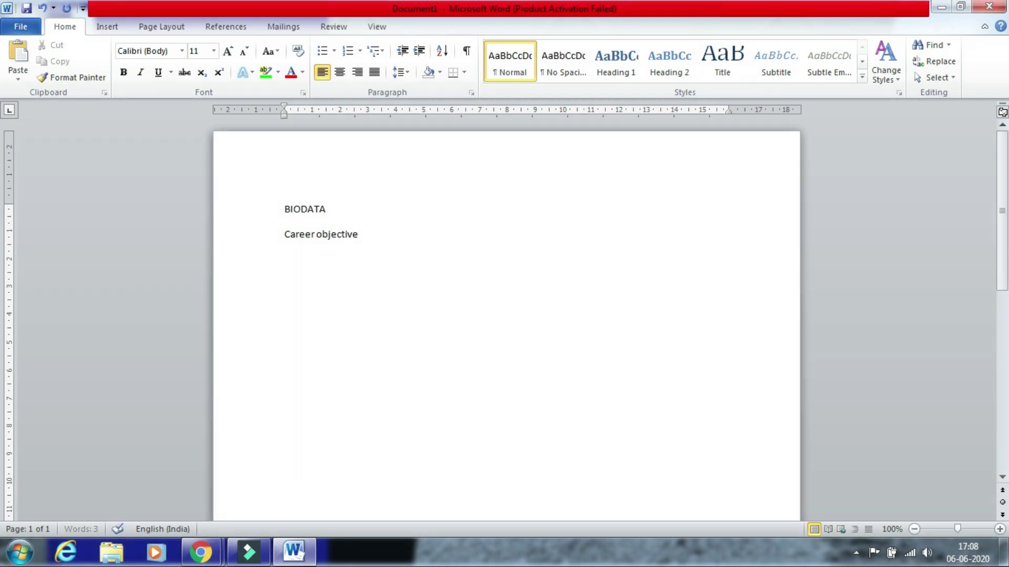
{"action": "type", "text": ":-"}
Type the objective 'To Secure a Responsible Position in a growing organization…' through 'skill and abilities to the maxim'.
{"action": "type", "text": "To "}
{"action": "type", "text": "Se"}
{"action": "type", "text": "cure a "}
{"action": "type", "text": "Re"}
{"action": "type", "text": "sp"}
{"action": "type", "text": "onsi"}
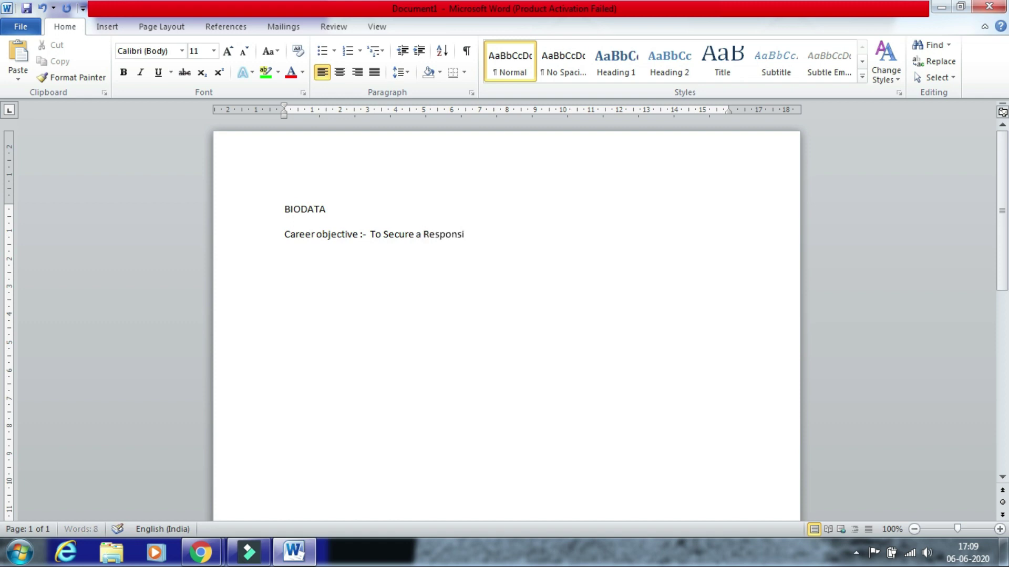
{"action": "type", "text": "ble "}
{"action": "type", "text": "Po"}
{"action": "type", "text": "sition"}
{"action": "type", "text": "in a"}
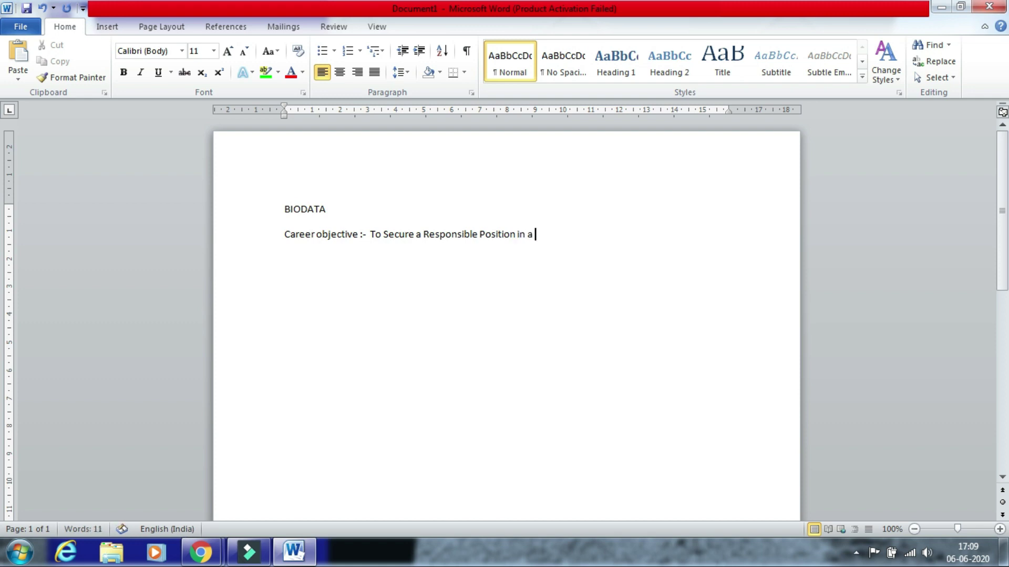
{"action": "type", "text": " growin"}
{"action": "type", "text": "g "}
{"action": "type", "text": "or"}
{"action": "type", "text": "gani"}
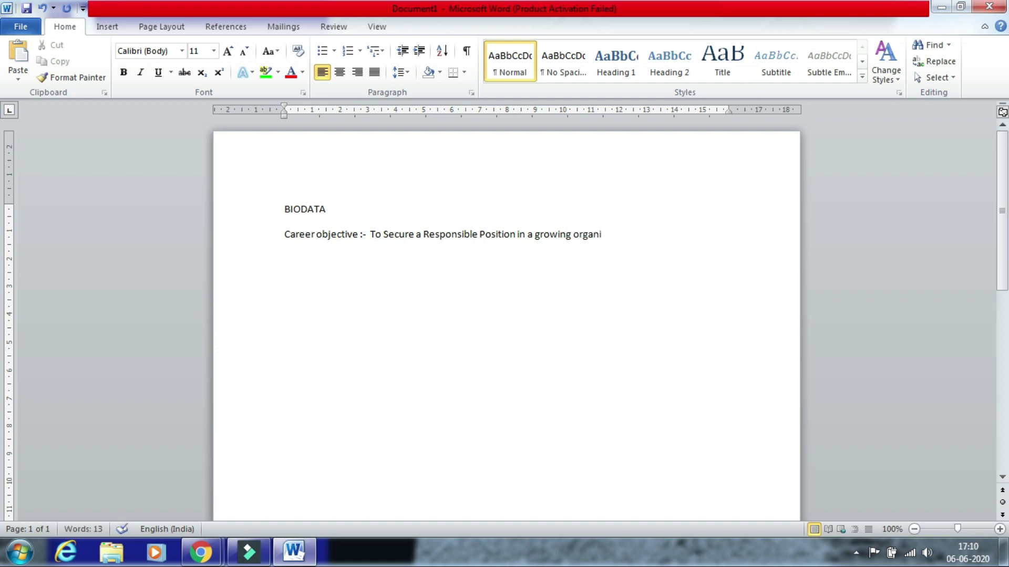
{"action": "type", "text": "zatio"}
{"action": "type", "text": "n "}
{"action": "type", "text": ", "}
{"action": "type", "text": "That "}
{"action": "type", "text": "willU"}
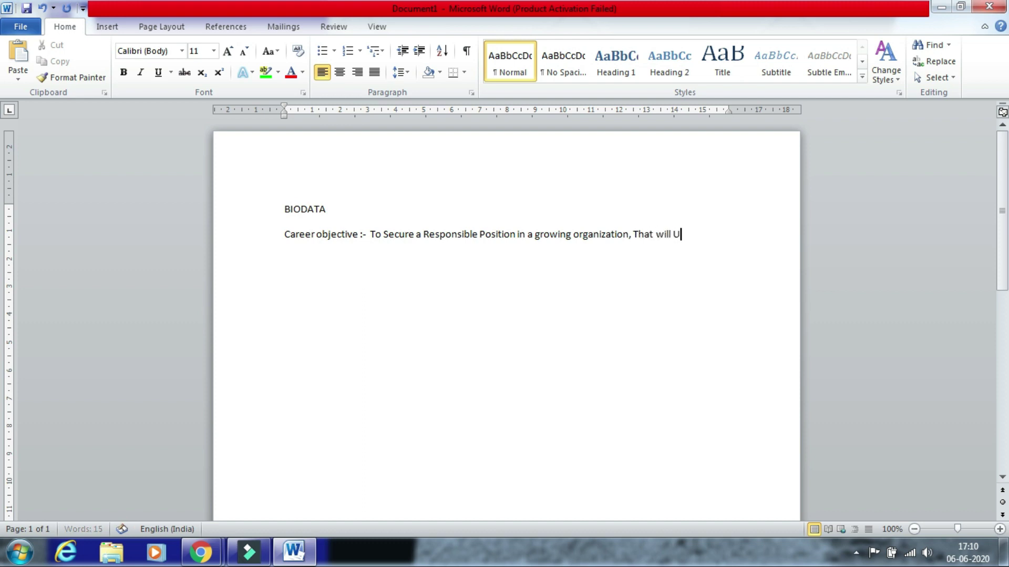
{"action": "type", "text": "til"}
{"action": "type", "text": "ize "}
{"action": "type", "text": "my"}
{"action": "type", "text": " ski"}
{"action": "type", "text": "ll"}
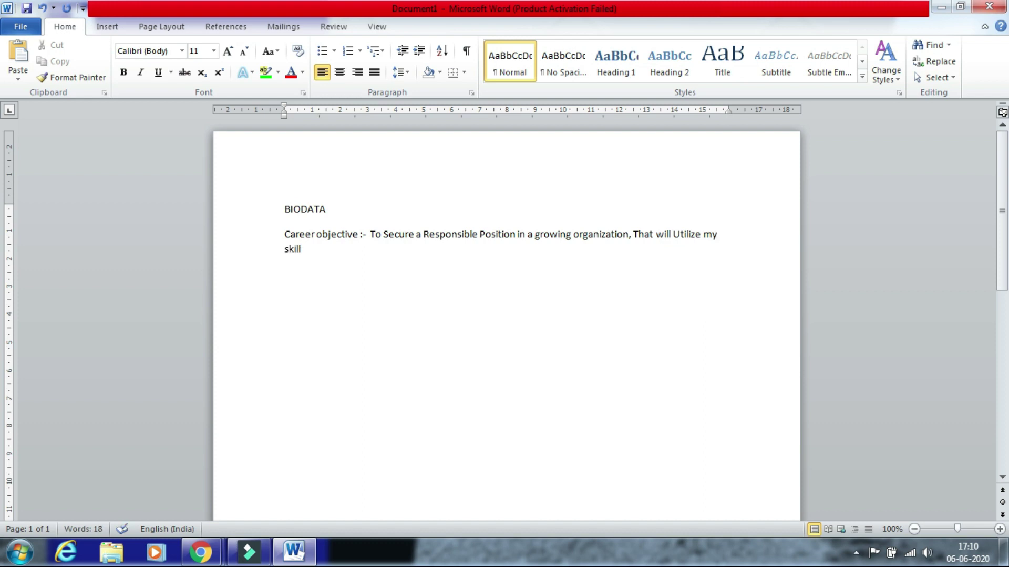
{"action": "type", "text": "and a"}
{"action": "type", "text": "bili"}
{"action": "type", "text": "ties"}
{"action": "type", "text": " to t"}
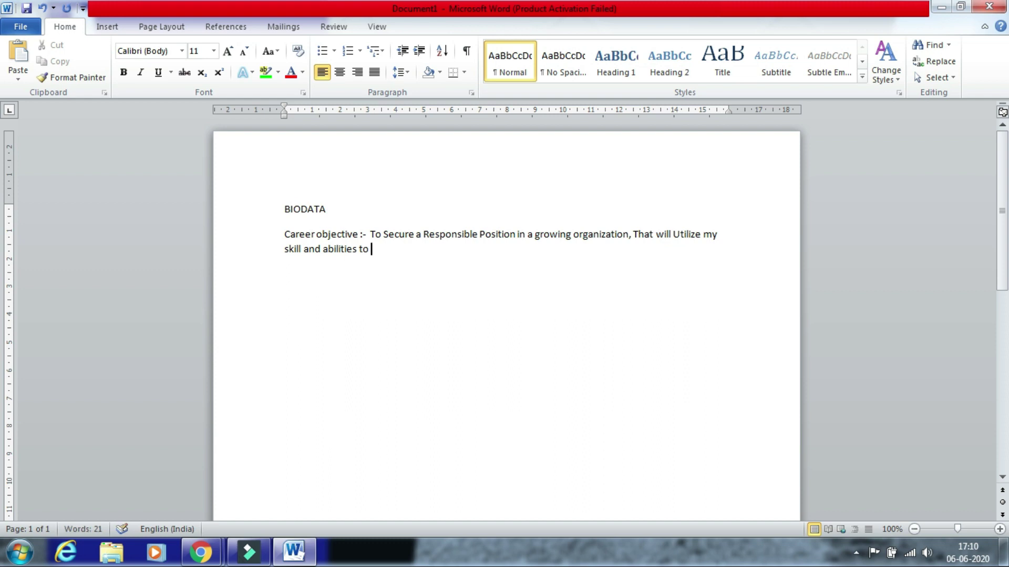
{"action": "type", "text": "he maxi"}
{"action": "type", "text": "m"}
{"action": "type", "text": "i"}
{"action": "key", "text": "BackSpace"}
Finish the objective with 'um and to excel in a progressive environment to my optimum potential.'.
{"action": "type", "text": "um"}
{"action": "type", "text": " a"}
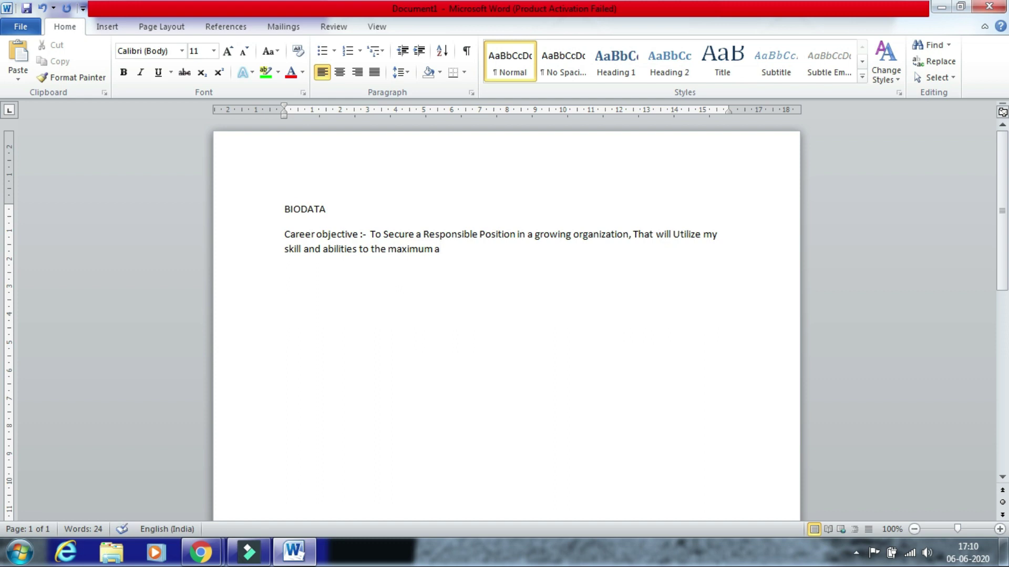
{"action": "type", "text": "nd "}
{"action": "type", "text": "to exce"}
{"action": "type", "text": "l in a "}
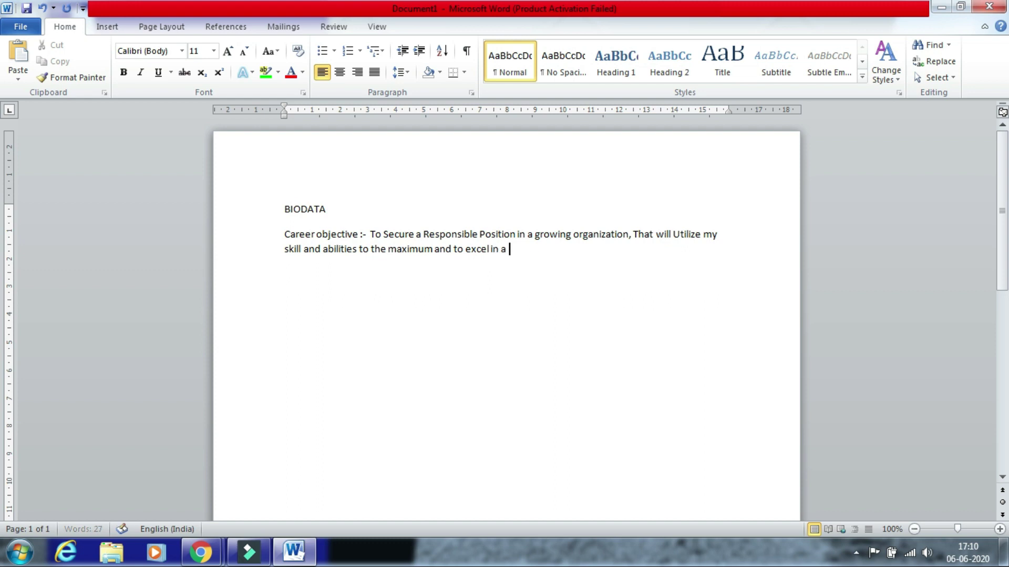
{"action": "type", "text": "pro"}
{"action": "type", "text": "gr"}
{"action": "type", "text": "essi"}
{"action": "type", "text": "ve"}
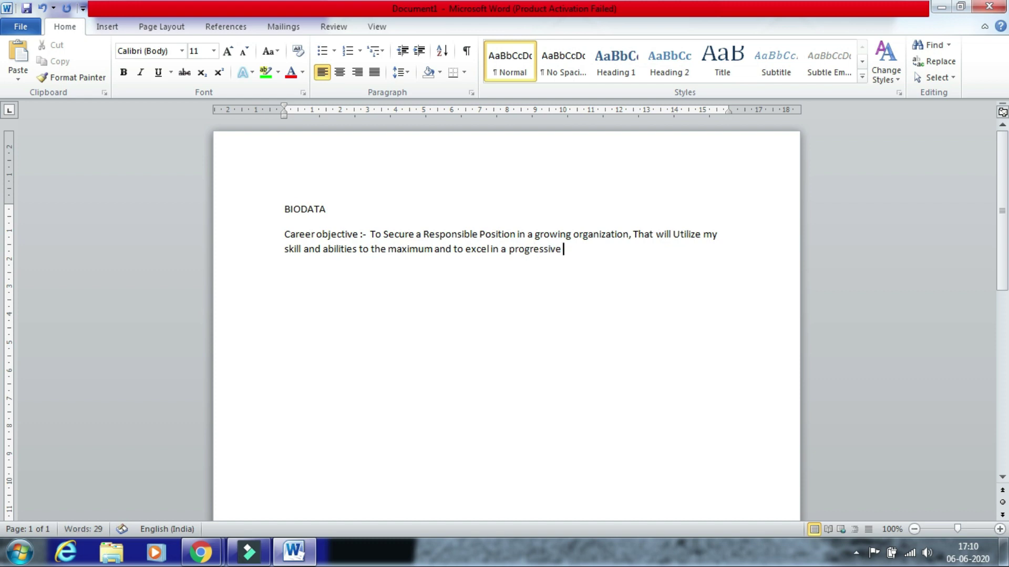
{"action": "type", "text": " env"}
{"action": "type", "text": "iron"}
{"action": "type", "text": "ment "}
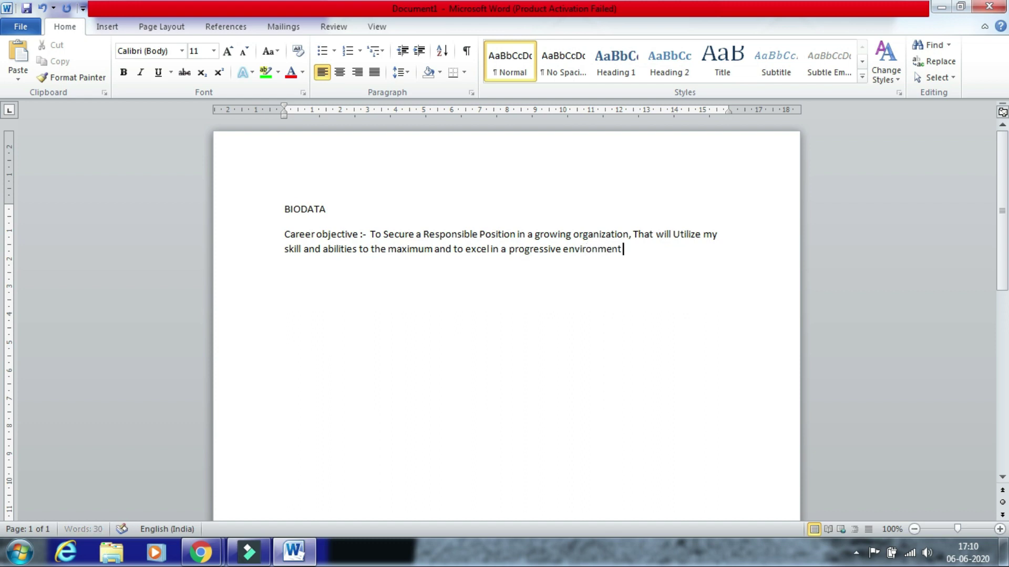
{"action": "type", "text": "to m"}
{"action": "type", "text": "y o"}
{"action": "type", "text": "ptim"}
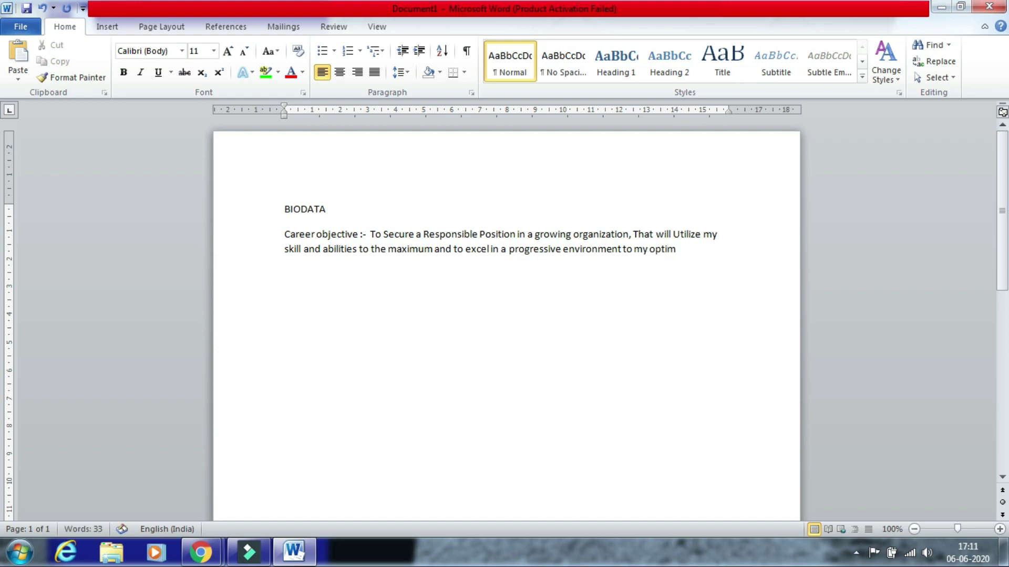
{"action": "type", "text": "um p"}
{"action": "type", "text": "oten"}
{"action": "type", "text": "tial"}
{"action": "type", "text": "."}
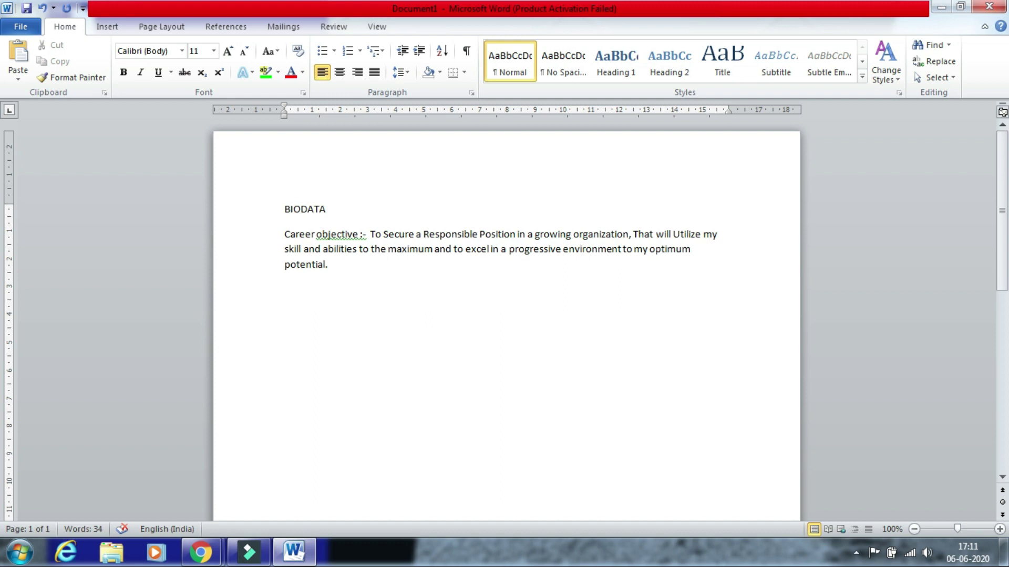
Add the 'Personal Profile:-' heading and a 'Name :-' line with the person's full name.
{"action": "type", "text": "Per"}
{"action": "key", "text": "BackSpace"}
{"action": "key", "text": "BackSpace"}
{"action": "key", "text": "BackSpace"}
{"action": "type", "text": "Perso"}
{"action": "type", "text": "nal Pro"}
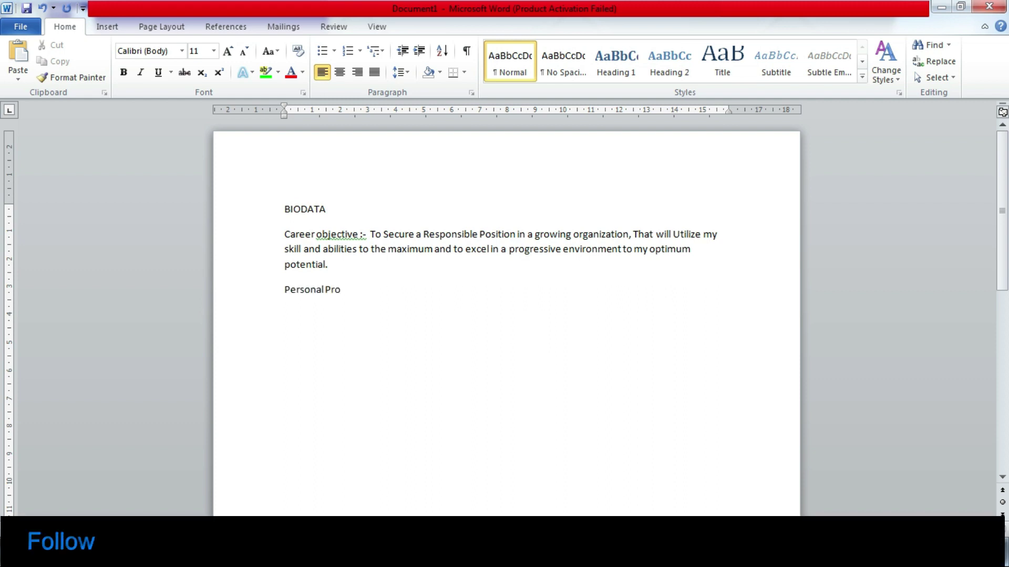
{"action": "type", "text": "file"}
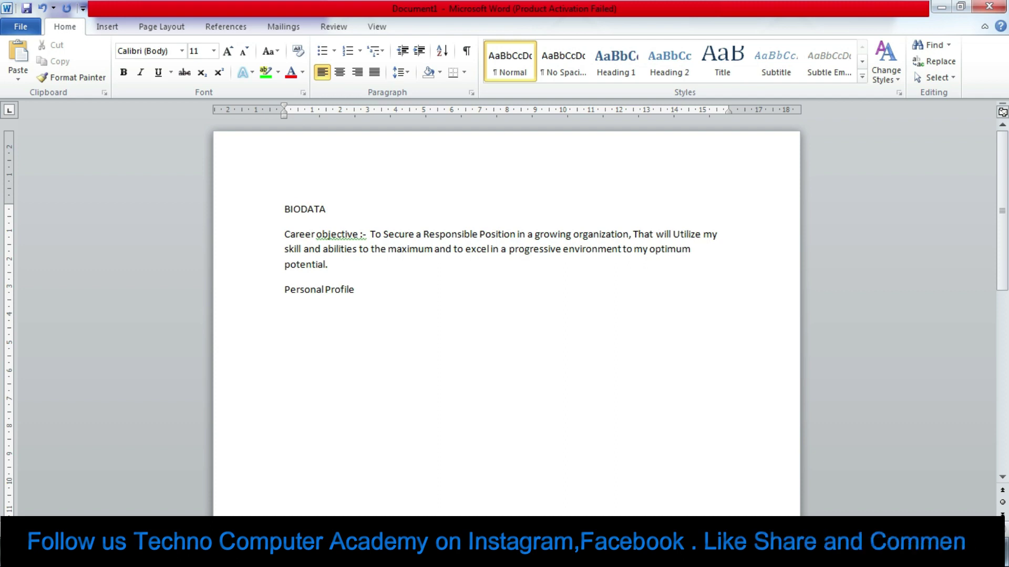
{"action": "type", "text": ":-"}
{"action": "key", "text": "Return"}
{"action": "type", "text": "Name :"}
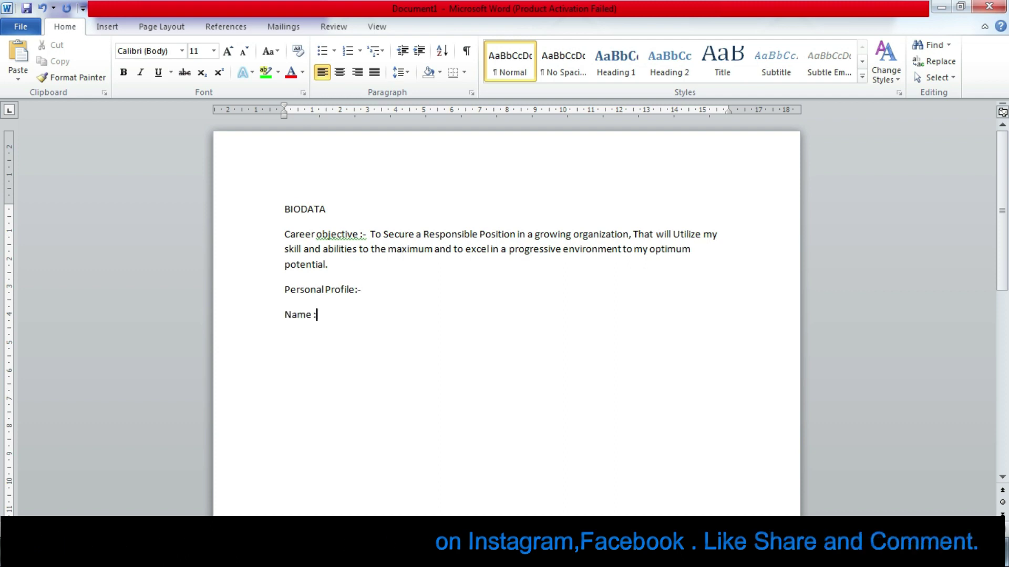
{"action": "type", "text": "-"}
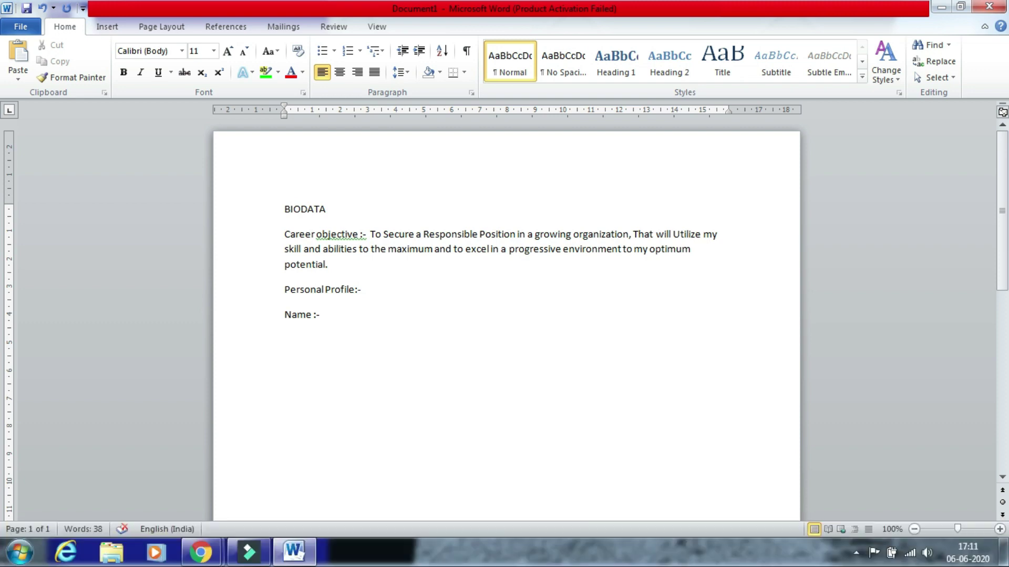
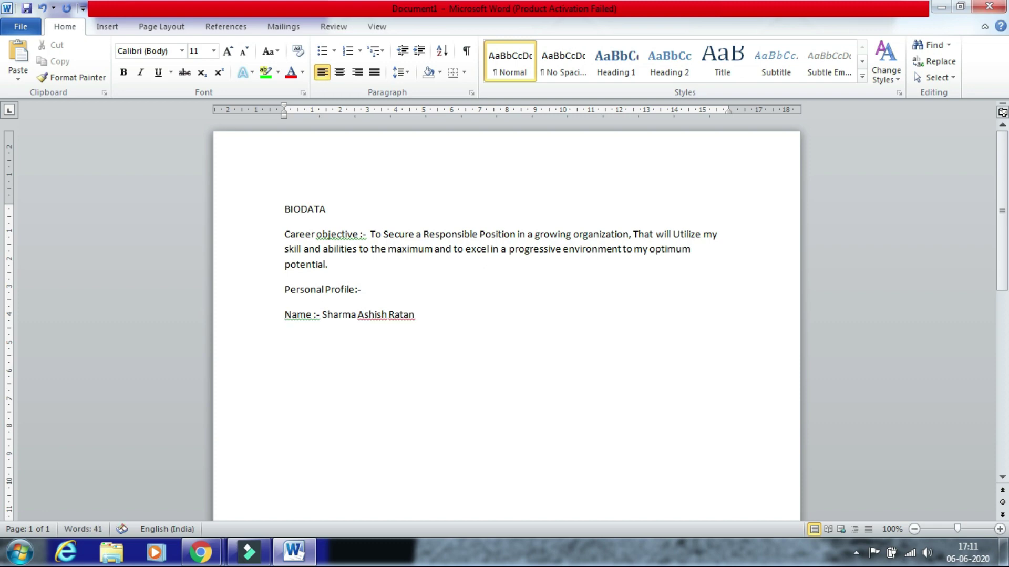
{"action": "key", "text": "Return"}
Add a "Father's name:-" line with the father's full name.
{"action": "type", "text": "Fa"}
{"action": "type", "text": "th"}
{"action": "key", "text": "BackSpace"}
{"action": "key", "text": "BackSpace"}
{"action": "type", "text": "r"}
{"action": "type", "text": "'s"}
{"action": "type", "text": " Nae"}
{"action": "key", "text": "BackSpace"}
{"action": "key", "text": "BackSpace"}
{"action": "key", "text": "BackSpace"}
{"action": "type", "text": "nam"}
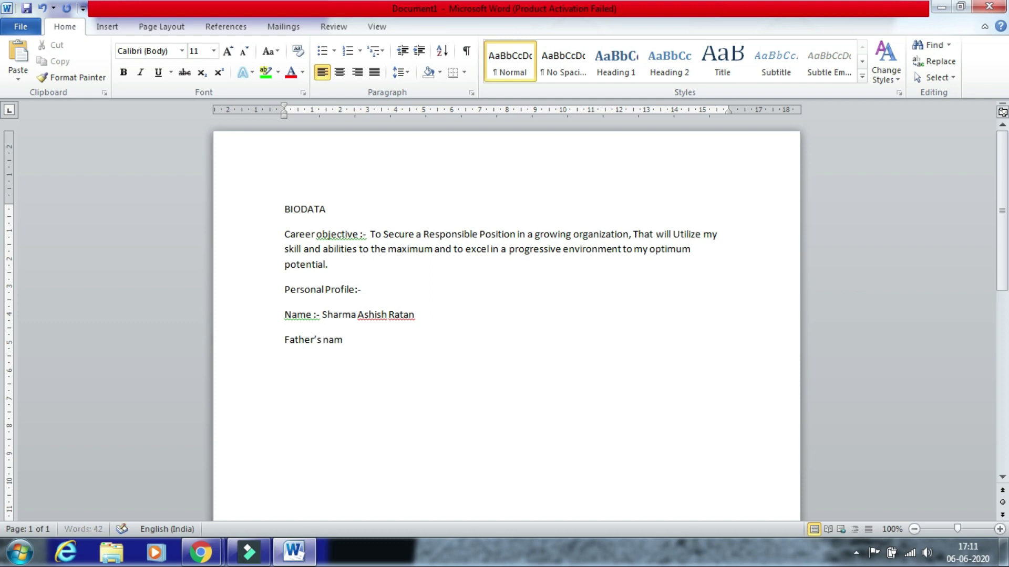
{"action": "type", "text": "e:- "}
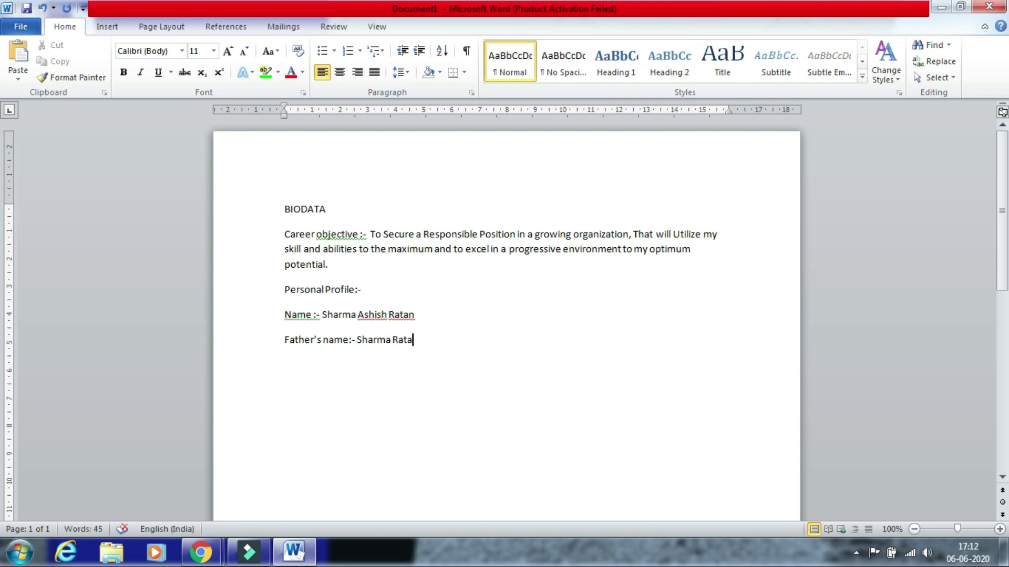
{"action": "key", "text": "Return"}
Add an 'Address :-' line with the full postal address and postcode.
{"action": "type", "text": "Addre"}
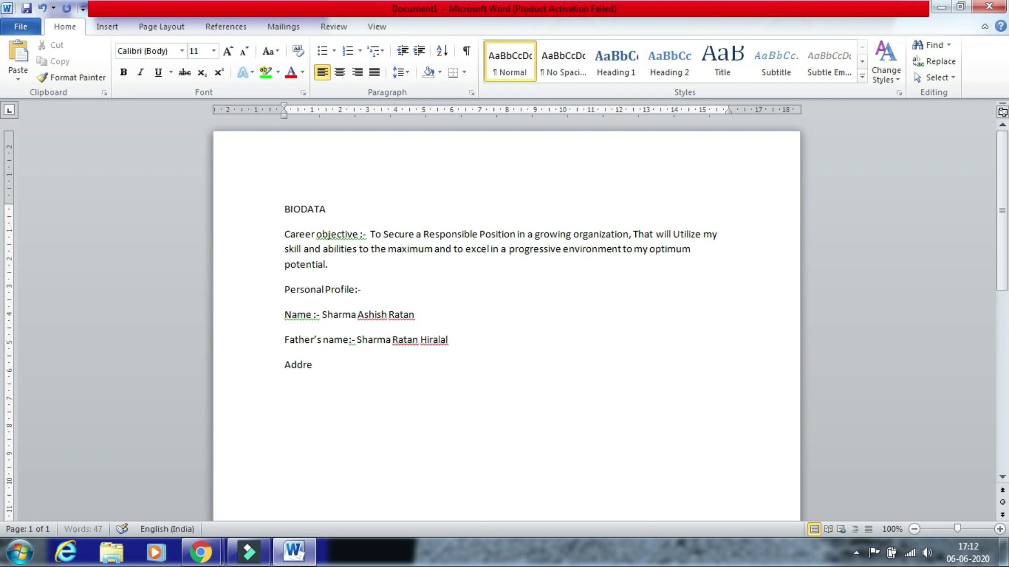
{"action": "type", "text": "ss :"}
{"action": "type", "text": "-"}
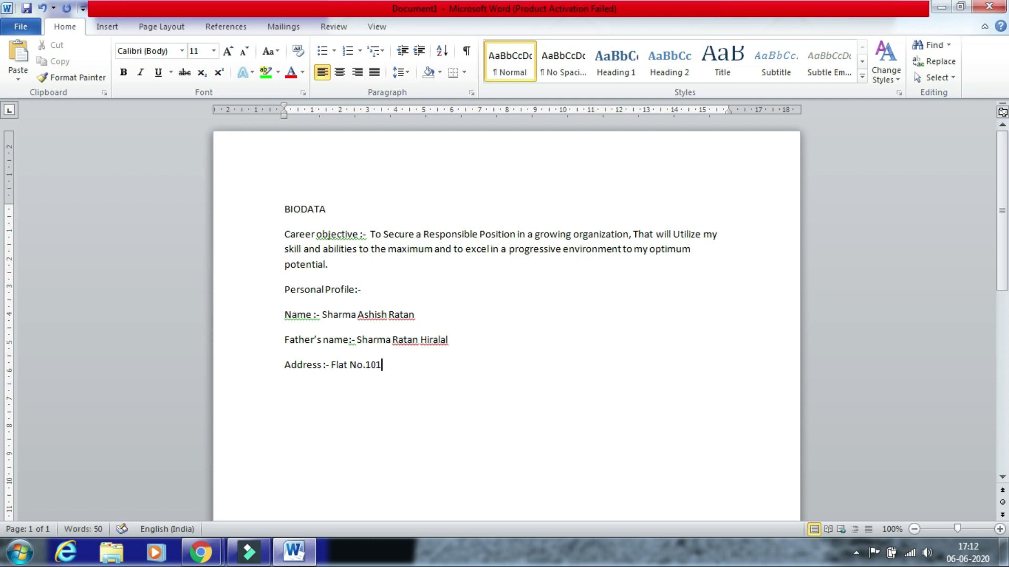
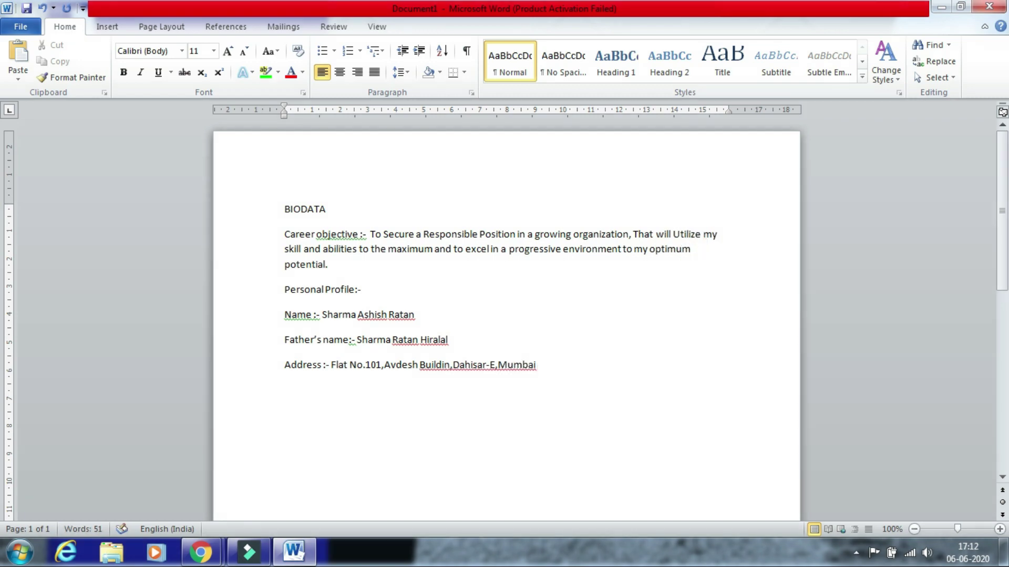
{"action": "key", "text": "Left"}
{"action": "key", "text": "End"}
{"action": "key", "text": "Return"}
Add a 'Date of Birth :-' line with the birth date and begin 'Qualification :- Gradu'.
{"action": "key", "text": "BackSpace"}
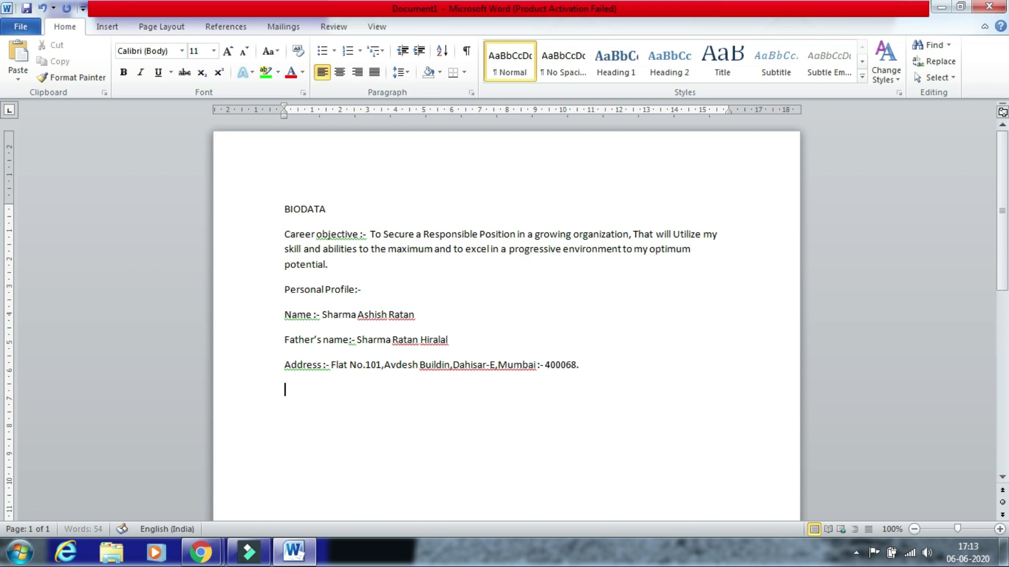
{"action": "type", "text": "Date"}
{"action": "type", "text": " :-"}
{"action": "key", "text": "Left"}
{"action": "key", "text": "Left"}
{"action": "key", "text": "Left"}
{"action": "key", "text": "Left"}
{"action": "type", "text": "of Bi"}
{"action": "type", "text": "rth"}
{"action": "key", "text": "Right"}
{"action": "key", "text": "Right"}
{"action": "key", "text": "Right"}
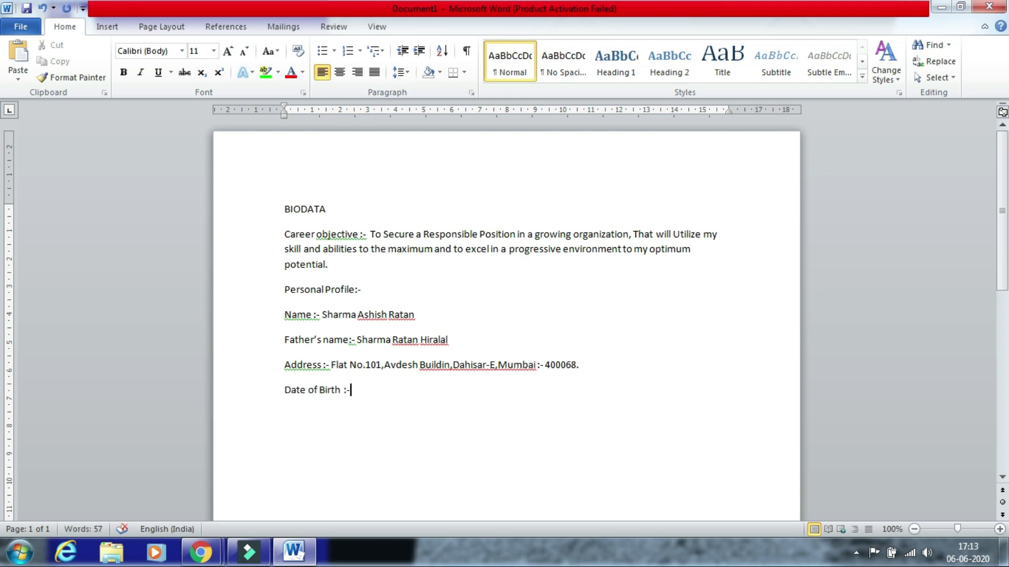
{"action": "type", "text": "0"}
{"action": "key", "text": "BackSpace"}
{"action": "key", "text": "BackSpace"}
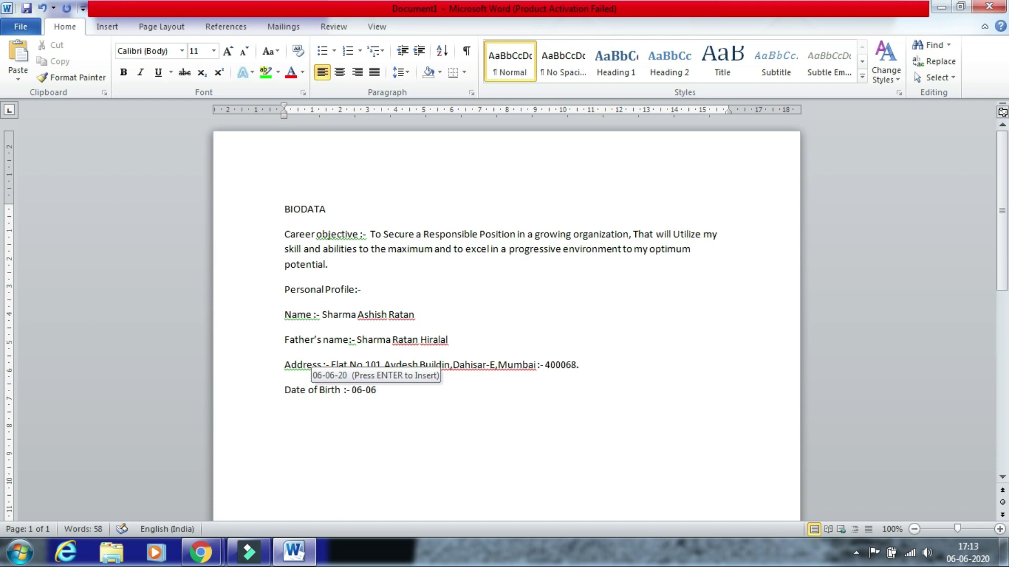
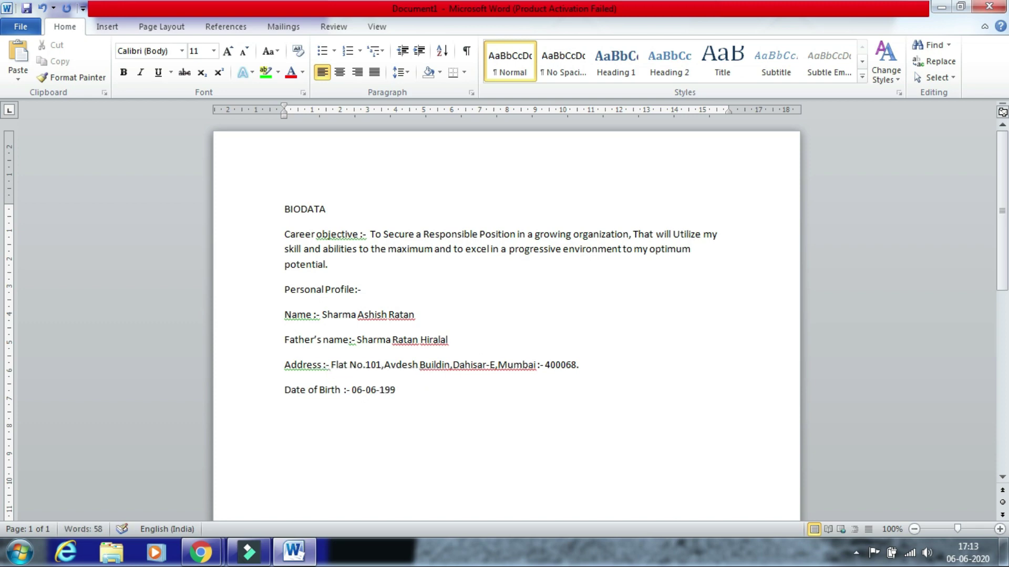
{"action": "type", "text": "Quali"}
{"action": "type", "text": "fica"}
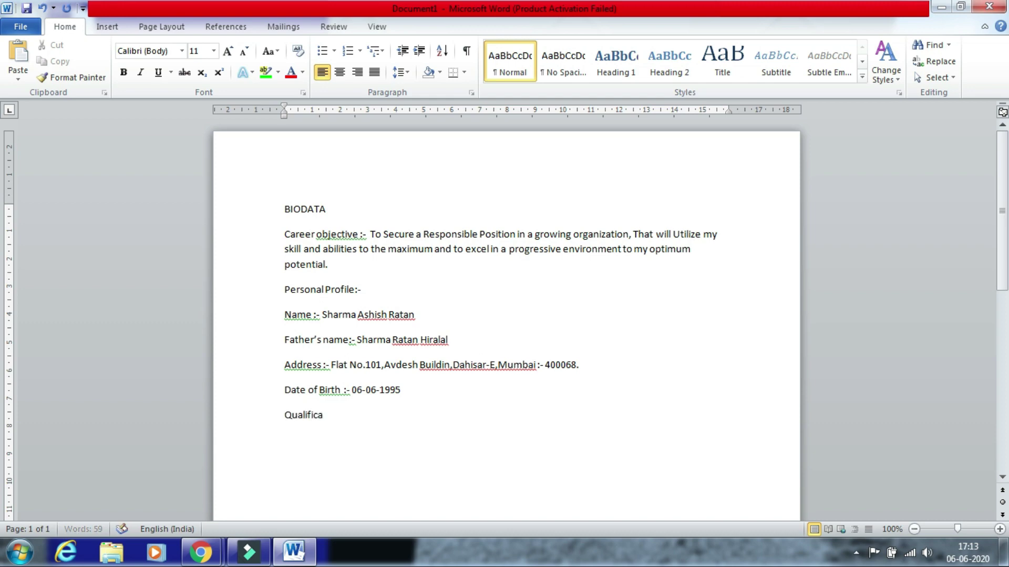
{"action": "type", "text": "tion"}
{"action": "type", "text": " :- "}
{"action": "type", "text": "Gr"}
{"action": "type", "text": "a"}
{"action": "type", "text": "du"}
Complete Qualification as Graduate (Commerce) and add 'Language Known :-' with Marathi, Hindi, English, Gujarati.
{"action": "key", "text": "BackSpace"}
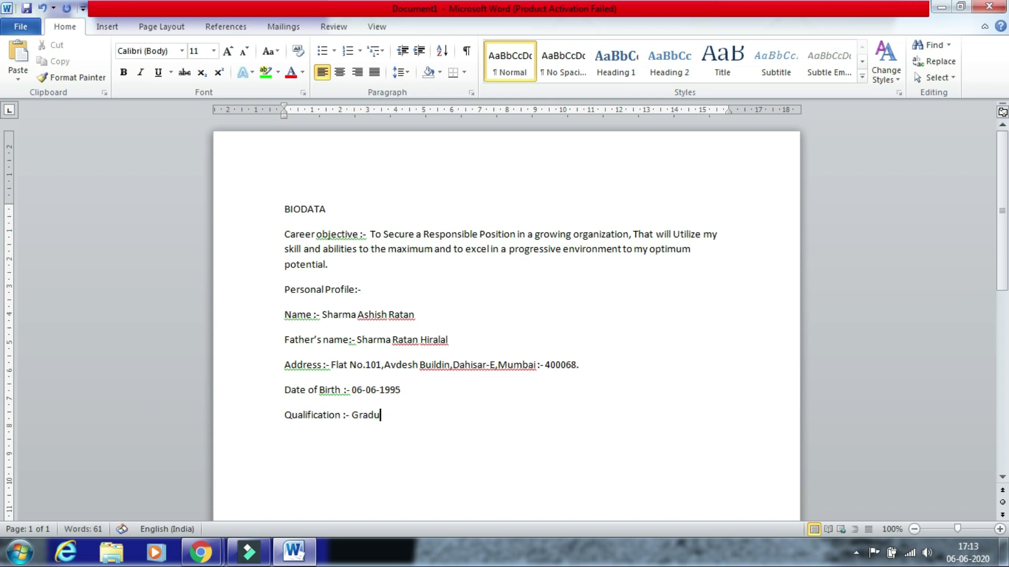
{"action": "type", "text": "ate"}
{"action": "type", "text": " (comm"}
{"action": "key", "text": "BackSpace"}
{"action": "key", "text": "BackSpace"}
{"action": "key", "text": "BackSpace"}
{"action": "key", "text": "BackSpace"}
{"action": "type", "text": "Co"}
{"action": "type", "text": "mmerce"}
{"action": "type", "text": ")"}
{"action": "key", "text": "Return"}
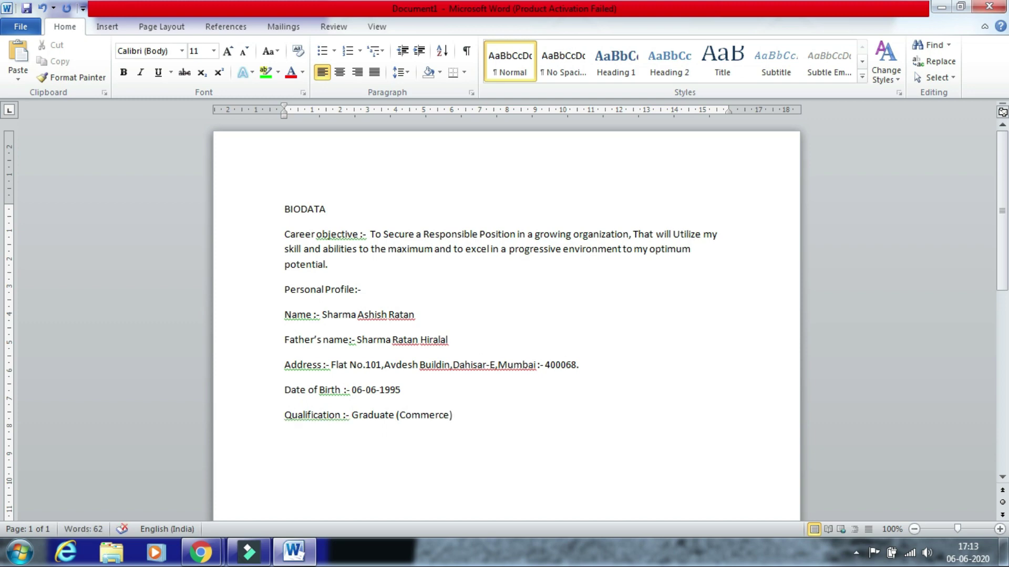
{"action": "type", "text": "l"}
{"action": "type", "text": "an"}
{"action": "type", "text": "gu"}
{"action": "type", "text": "age"}
{"action": "type", "text": " Known"}
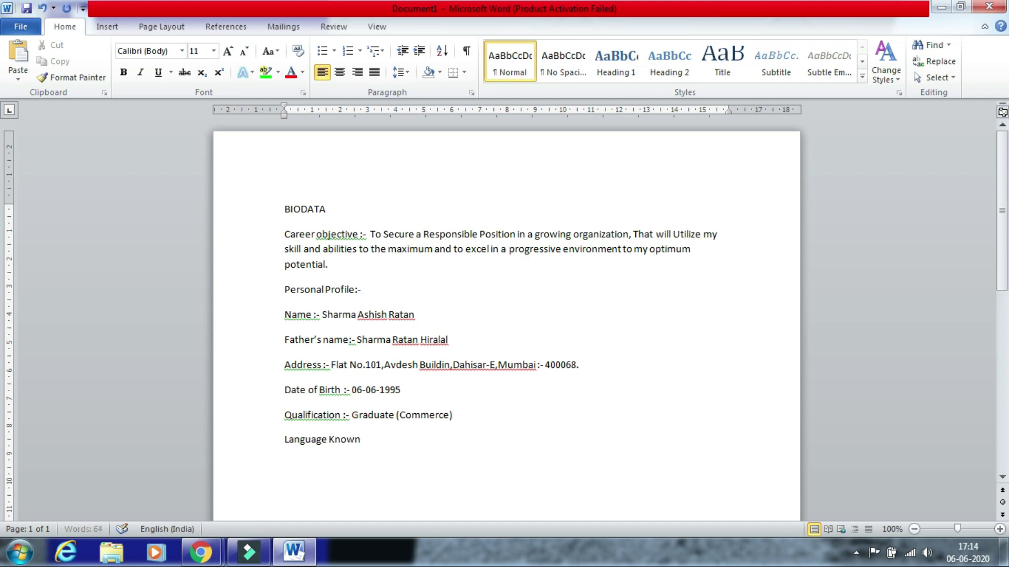
{"action": "type", "text": " :-"}
{"action": "type", "text": " Marath"}
{"action": "type", "text": "i,"}
{"action": "type", "text": " Hindi"}
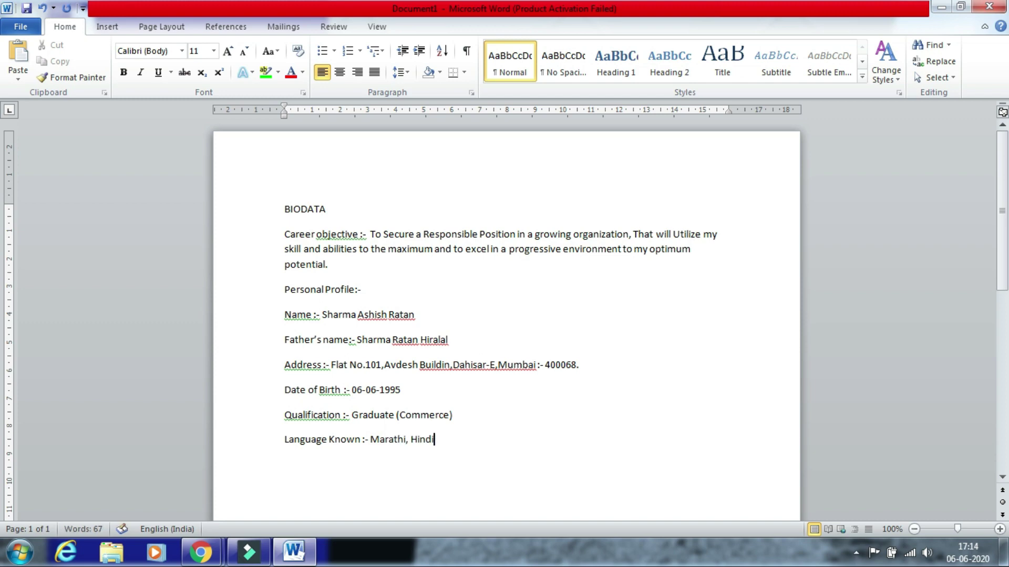
{"action": "type", "text": ", En"}
{"action": "type", "text": "glis"}
{"action": "type", "text": "h,"}
{"action": "type", "text": "Guja"}
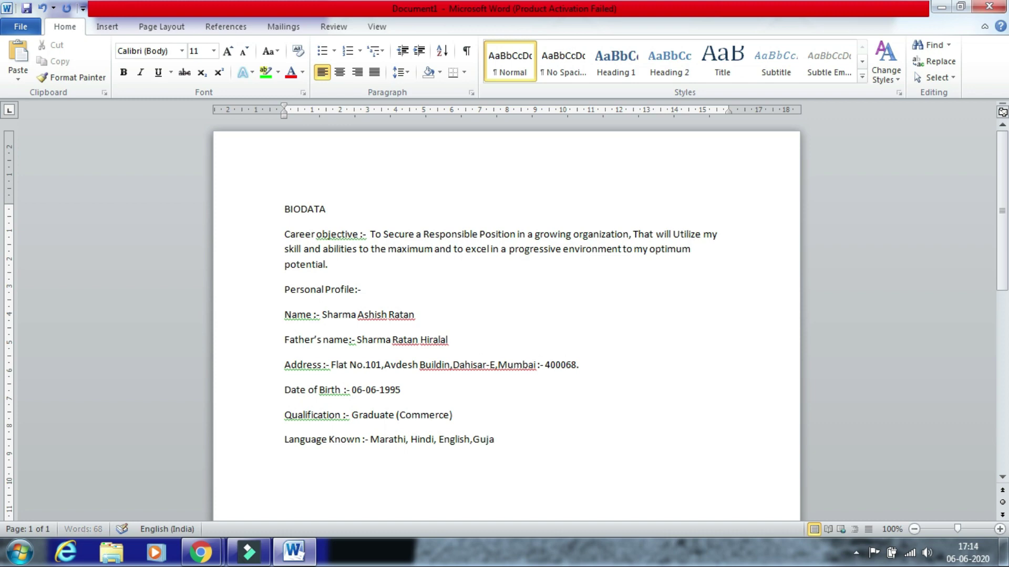
{"action": "type", "text": "rati"}
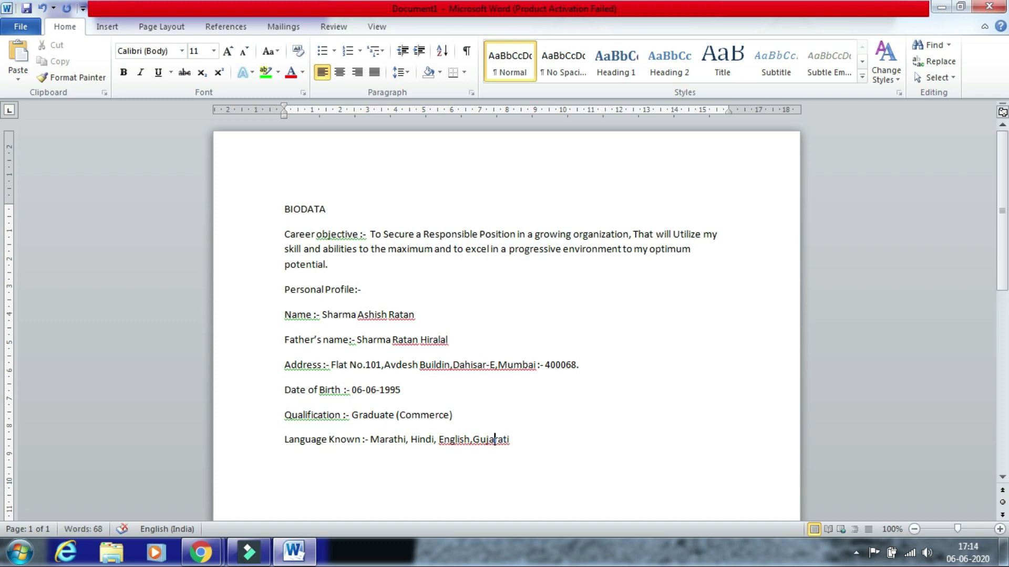
Correct the spelling of Gujarati and end the languages entry with a period.
{"action": "key", "text": "BackSpace"}
{"action": "type", "text": "a"}
{"action": "key", "text": "Return"}
{"action": "type", "text": "."}
{"action": "key", "text": "Return"}
Add a 'Hobbies :-' line listing Reading, Internet and Software using.
{"action": "type", "text": "Hob"}
{"action": "type", "text": "bies :-"}
{"action": "type", "text": "Reading"}
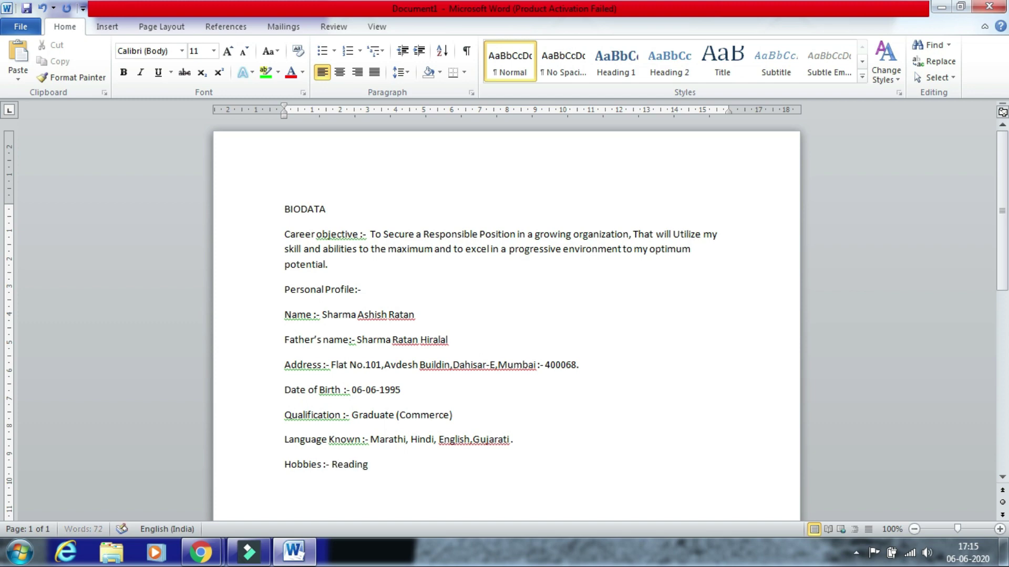
{"action": "type", "text": ","}
{"action": "type", "text": "Int"}
{"action": "type", "text": "ernet"}
{"action": "type", "text": ","}
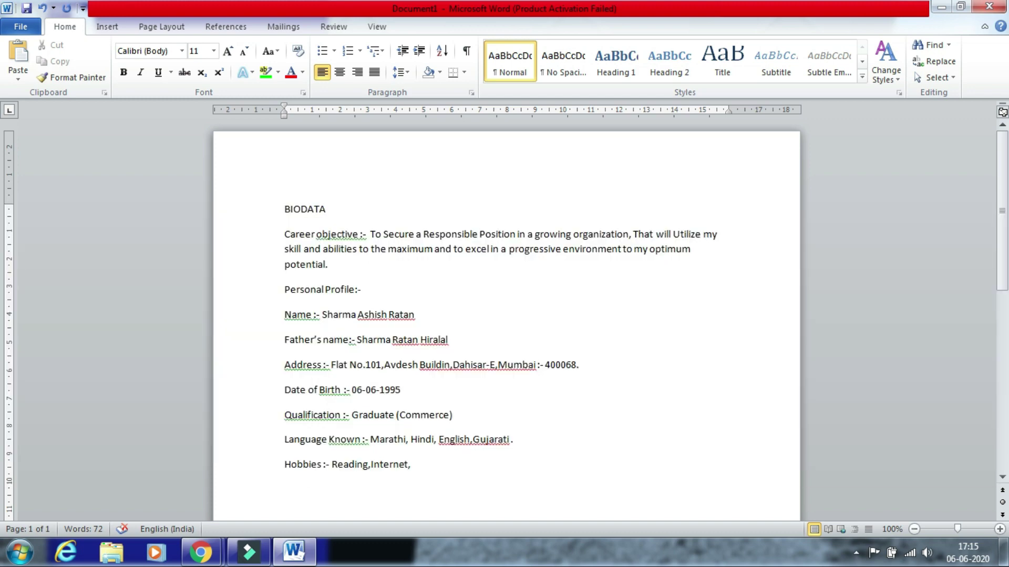
{"action": "type", "text": "So"}
{"action": "type", "text": "ftw"}
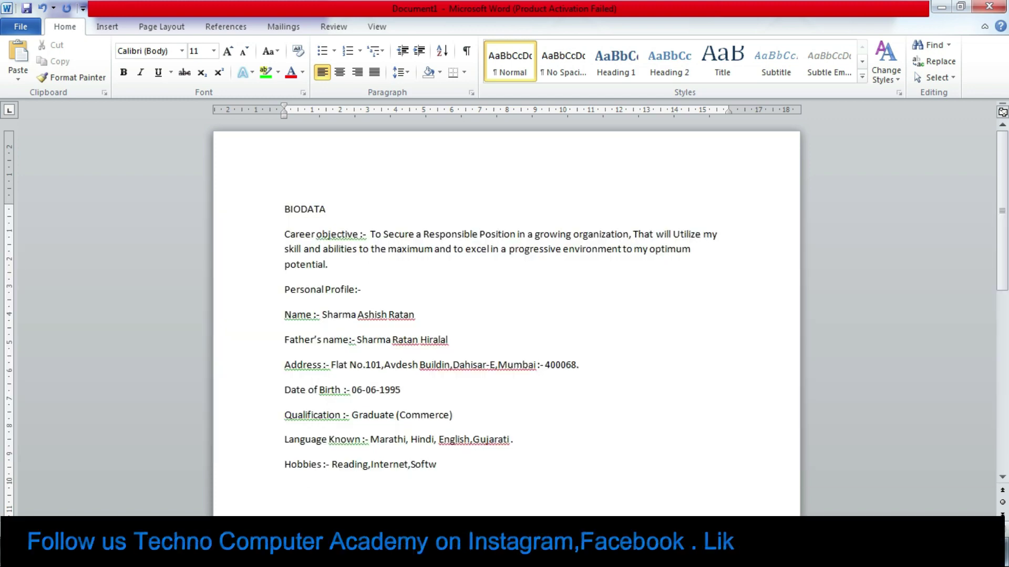
{"action": "type", "text": "are "}
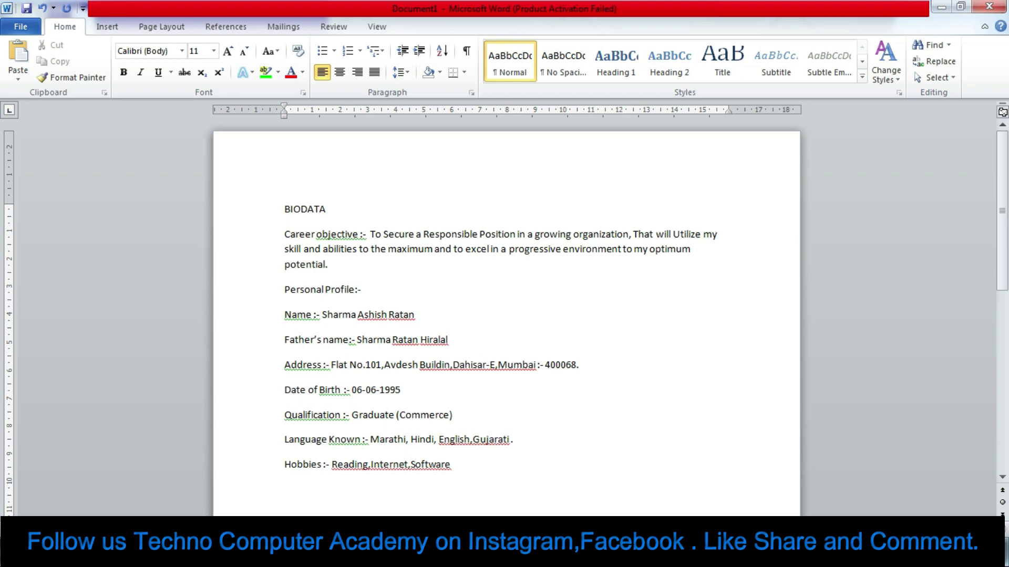
{"action": "type", "text": "usein"}
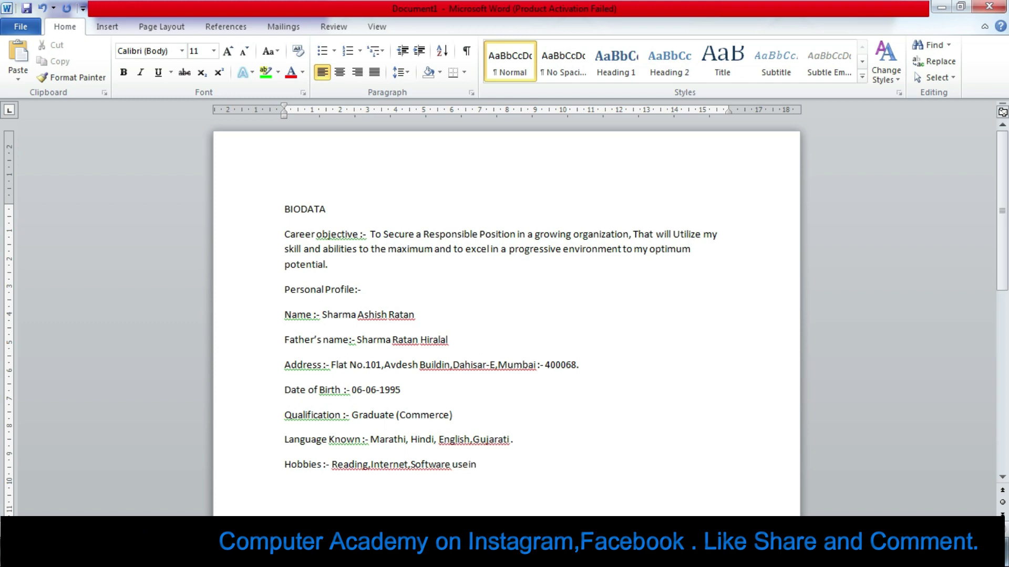
{"action": "type", "text": "g"}
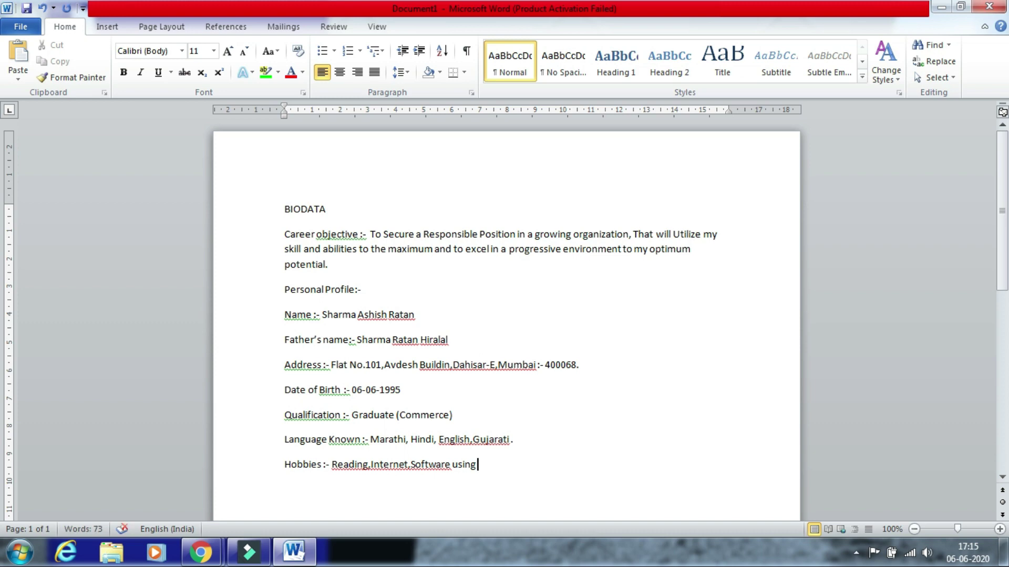
Add 'Contact No.' and 'Email ID :-' lines with the phone number and e-mail, then begin Education.
{"action": "key", "text": "Return"}
{"action": "type", "text": "Conta"}
{"action": "type", "text": "ct No"}
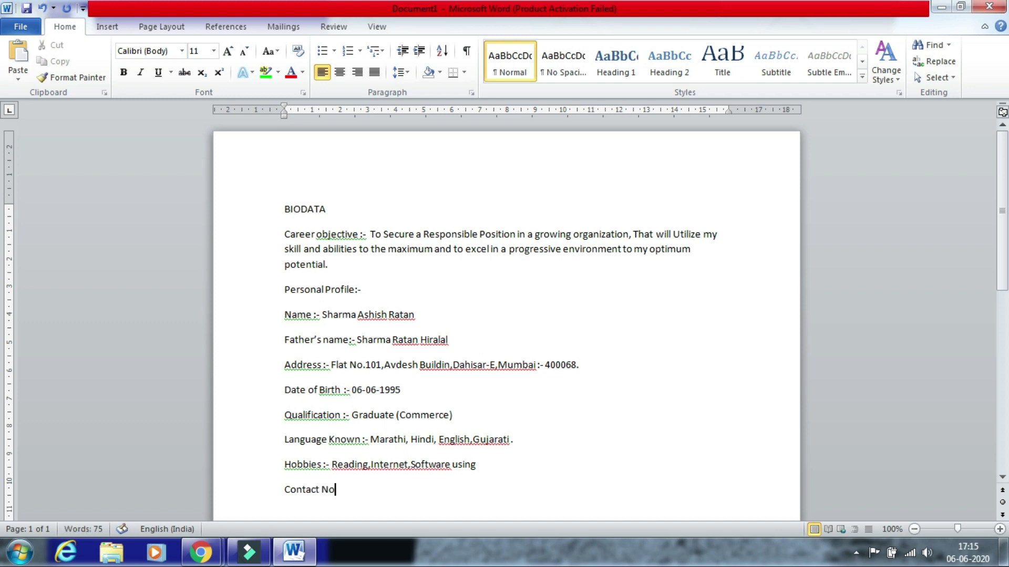
{"action": "type", "text": "."}
{"action": "type", "text": "123"}
{"action": "type", "text": "45678945 "}
{"action": "type", "text": "Ema"}
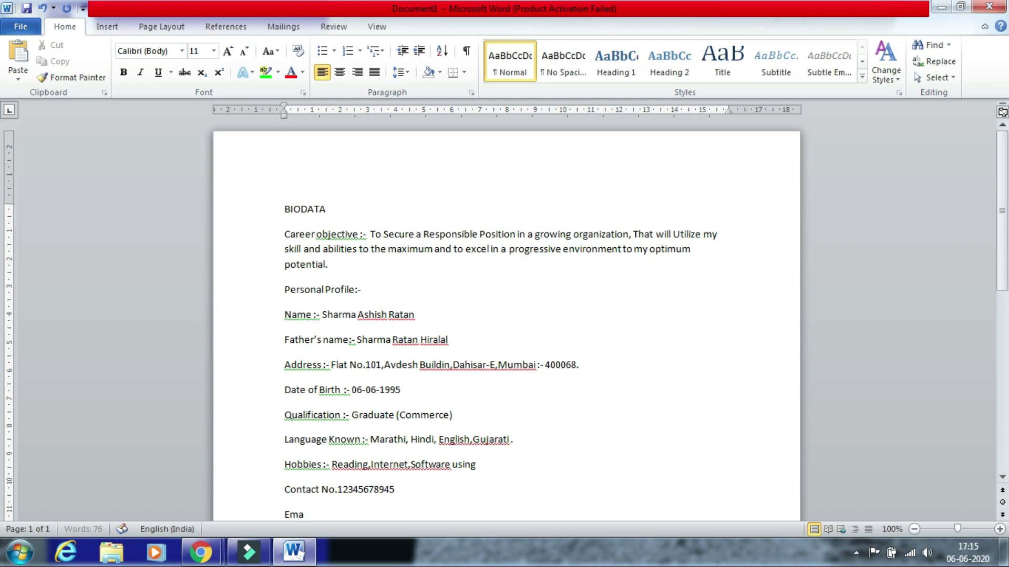
{"action": "type", "text": "il"}
{"action": "type", "text": " ID :- "}
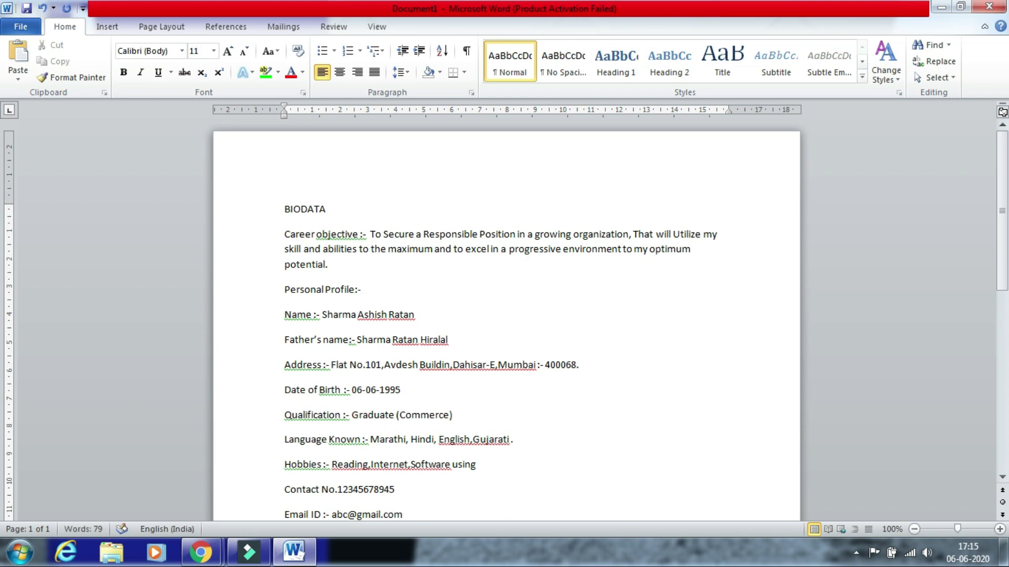
{"action": "key", "text": "Return"}
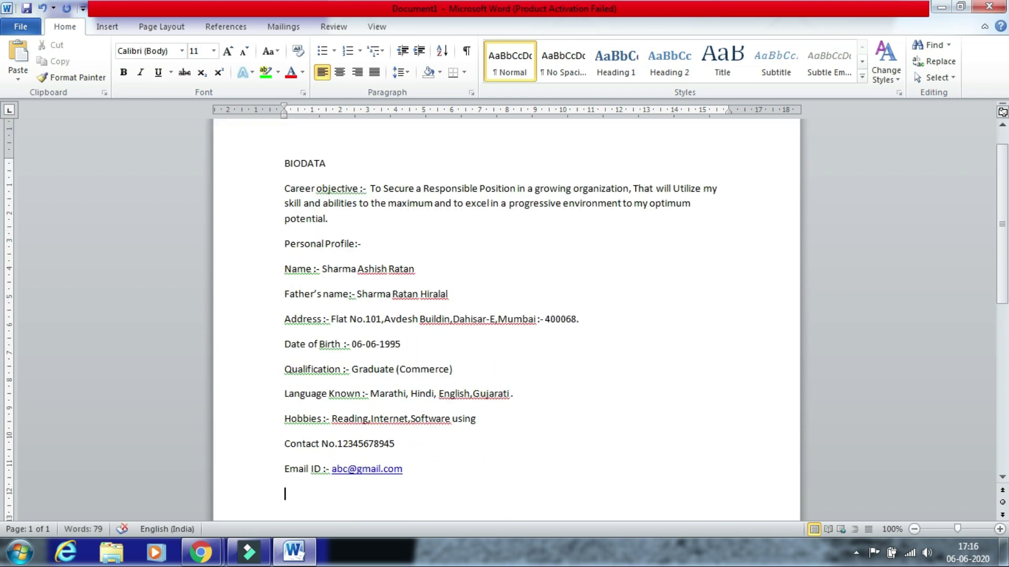
{"action": "type", "text": "E"}
{"action": "type", "text": "duc"}
{"action": "type", "text": "aion"}
{"action": "type", "text": "Aas"}
Complete the heading to read 'Education Qualification:-' and start a new line below it.
{"action": "key", "text": "BackSpace"}
{"action": "key", "text": "BackSpace"}
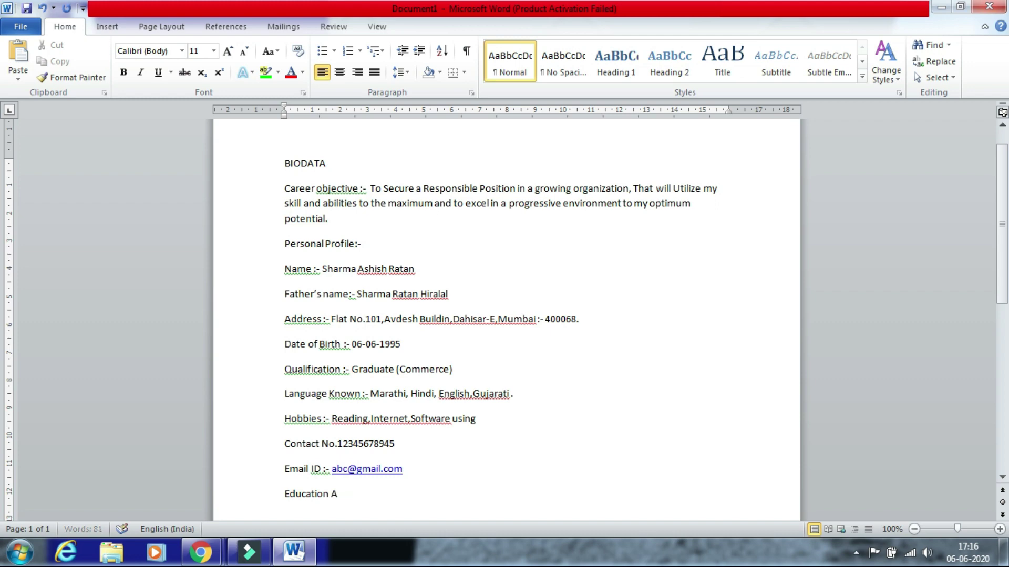
{"action": "key", "text": "BackSpace"}
{"action": "type", "text": "Qu"}
{"action": "key", "text": "BackSpace"}
{"action": "type", "text": "ual"}
{"action": "type", "text": "ificatio"}
{"action": "type", "text": "n"}
{"action": "type", "text": ":-"}
{"action": "key", "text": "Return"}
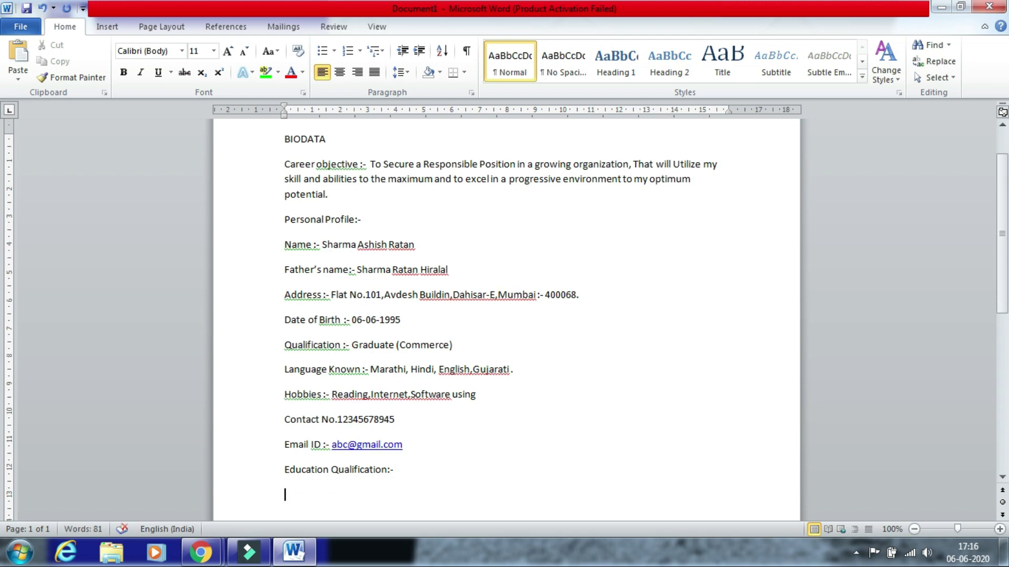
Add the SSC line: Passed From Maharashtra Board in March XXXX with a blank ______% percentage.
{"action": "type", "text": "SS"}
{"action": "type", "text": "C"}
{"action": "type", "text": " Passes"}
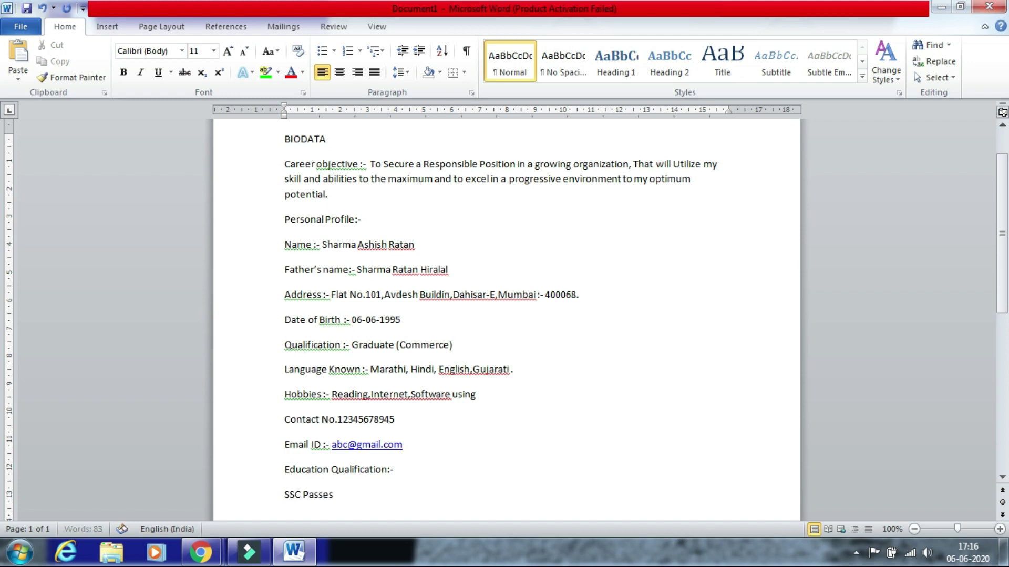
{"action": "key", "text": "BackSpace"}
{"action": "type", "text": "d"}
{"action": "type", "text": " From "}
{"action": "type", "text": "Mahara"}
{"action": "type", "text": "ashtra"}
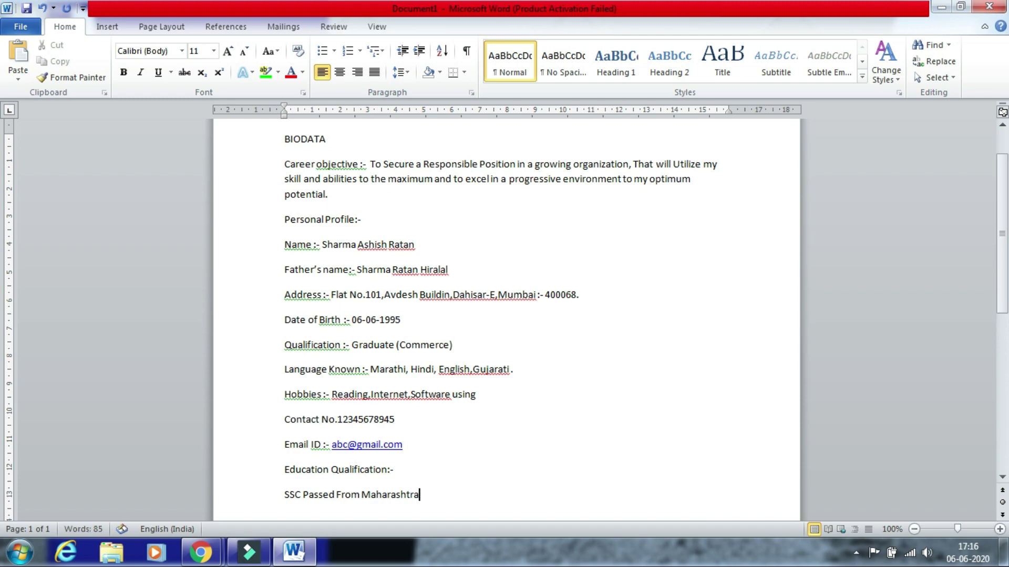
{"action": "type", "text": " Bo"}
{"action": "type", "text": "ard "}
{"action": "type", "text": "in Ma"}
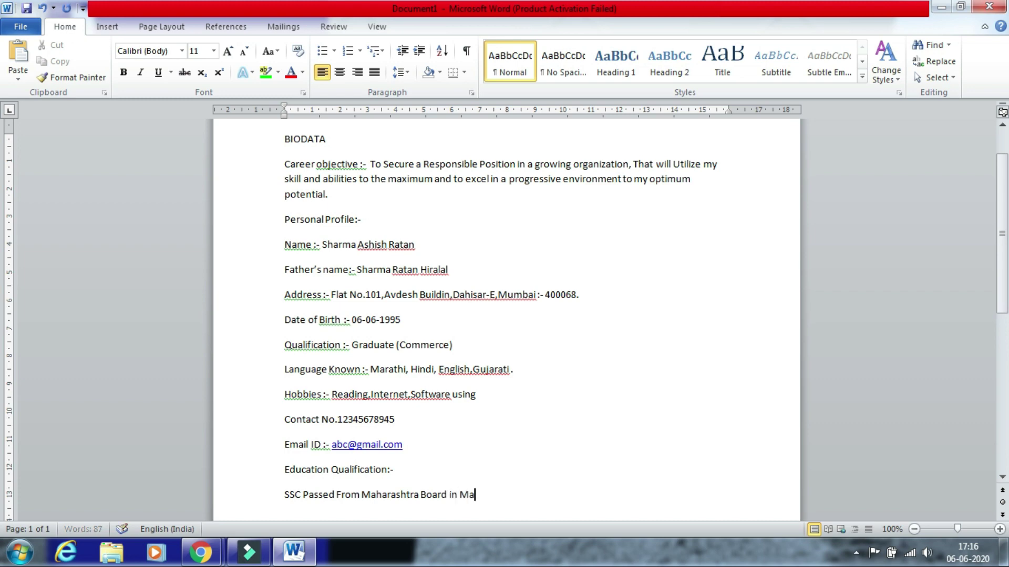
{"action": "type", "text": "rch"}
{"action": "type", "text": " XX"}
{"action": "type", "text": "XX"}
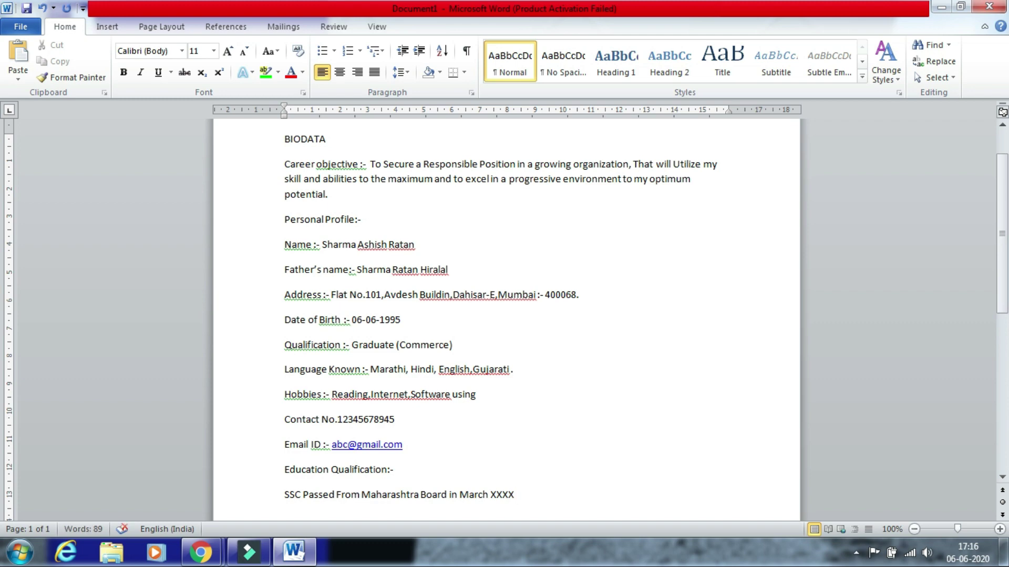
{"action": "type", "text": " wi"}
{"action": "key", "text": "BackSpace"}
{"action": "type", "text": "ith "}
{"action": "type", "text": "______"}
{"action": "type", "text": "%."}
{"action": "key", "text": "Return"}
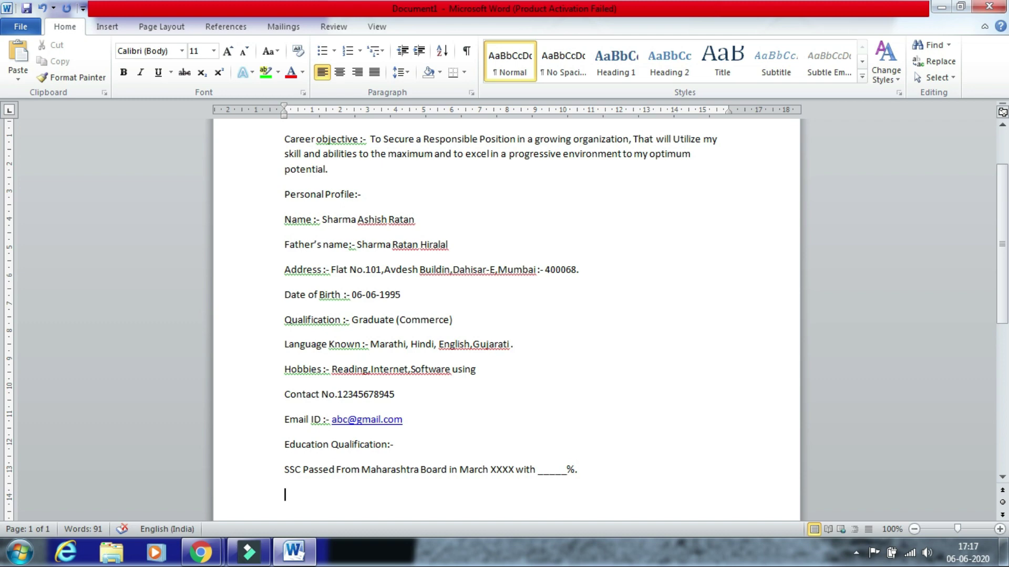
Add the HSC line: Passed From Maharashtra Board in March XXXX with a blank _______% percentage.
{"action": "type", "text": "HS"}
{"action": "type", "text": "C"}
{"action": "type", "text": " Passes"}
{"action": "key", "text": "BackSpace"}
{"action": "type", "text": "d"}
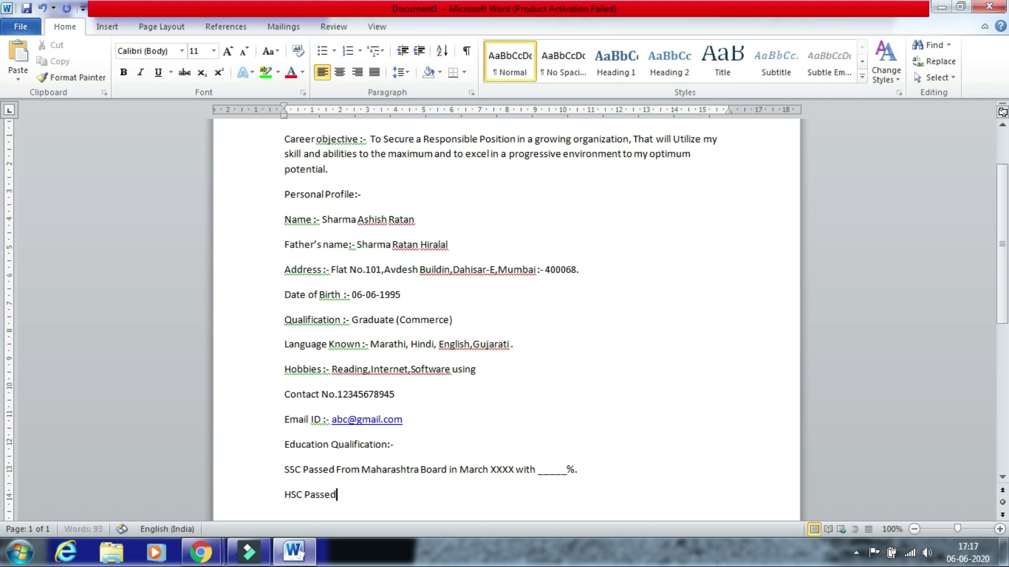
{"action": "type", "text": " Form "}
{"action": "type", "text": "MAha"}
{"action": "key", "text": "BackSpace"}
{"action": "key", "text": "BackSpace"}
{"action": "key", "text": "BackSpace"}
{"action": "key", "text": "BackSpace"}
{"action": "type", "text": "M"}
{"action": "type", "text": "aharashtra"}
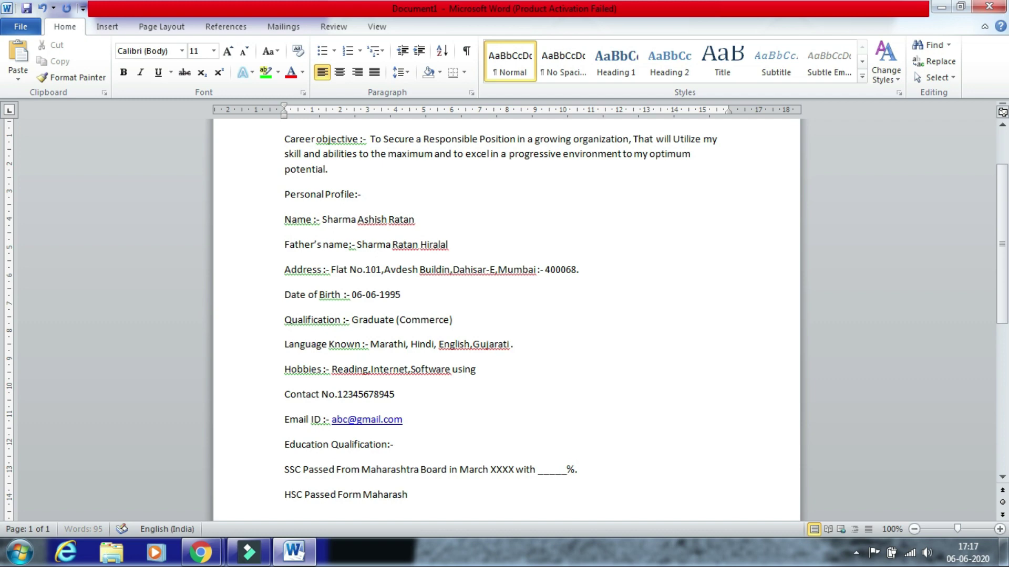
{"action": "type", "text": " B"}
{"action": "type", "text": "oard"}
{"action": "type", "text": " in "}
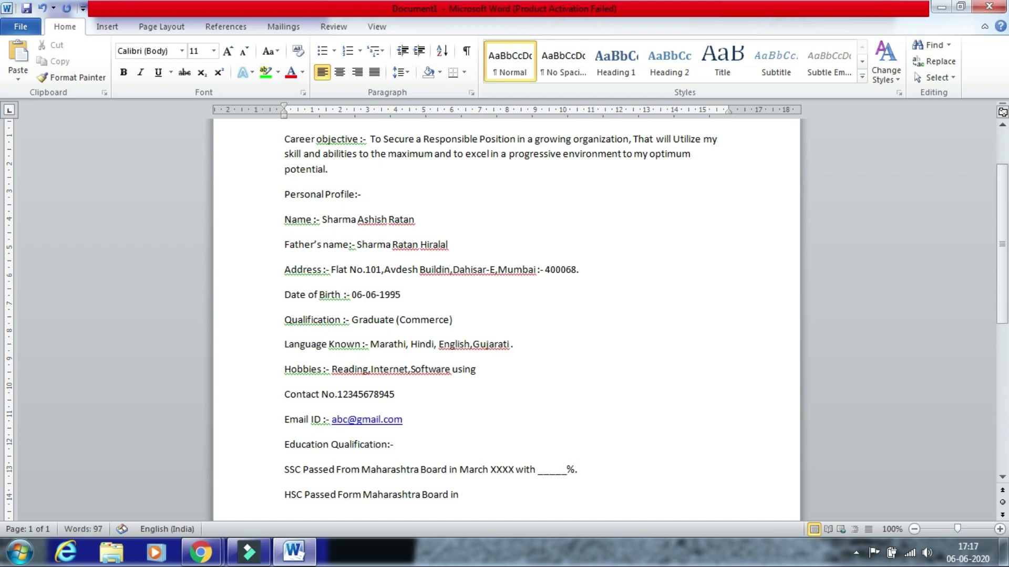
{"action": "type", "text": "Marc"}
{"action": "type", "text": "h "}
{"action": "type", "text": "XXXX"}
{"action": "type", "text": " with "}
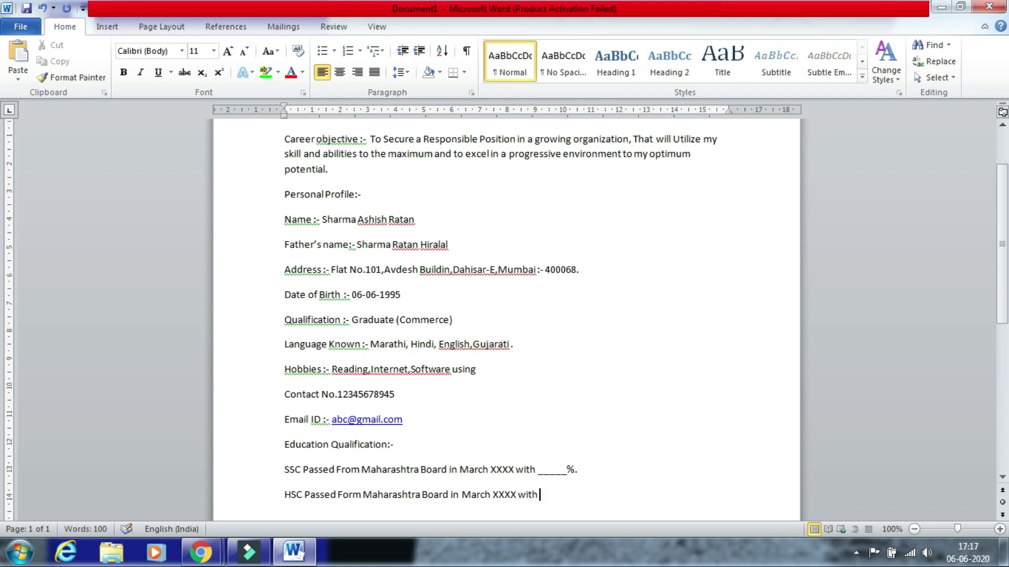
{"action": "type", "text": "_______"}
{"action": "type", "text": "%"}
{"action": "key", "text": "Return"}
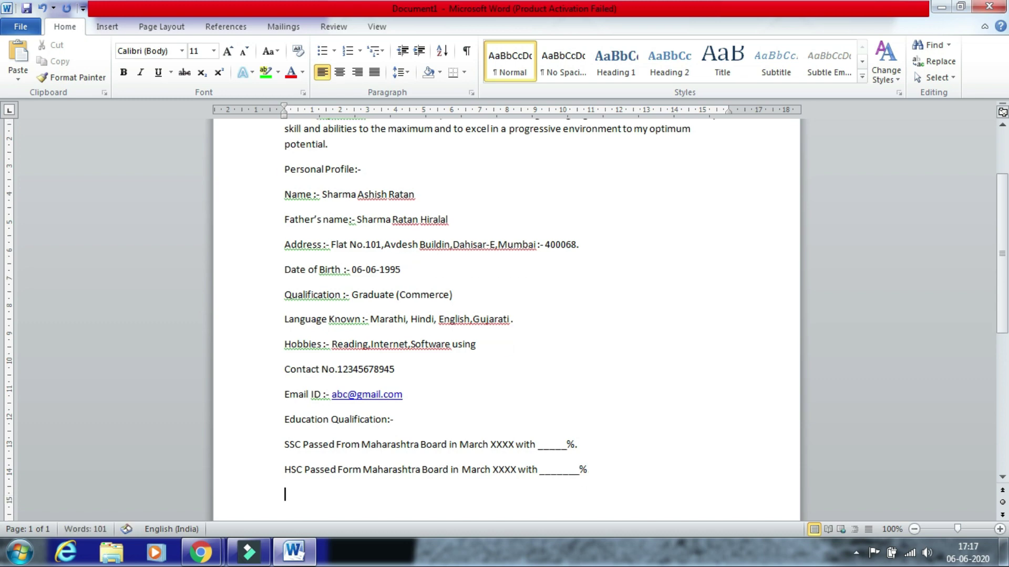
{"action": "key", "text": "BackSpace"}
End the HSC line with a period and add 'TYB.com Passed From Mumbai Univercity in April XXXX with _______%.'.
{"action": "type", "text": "."}
{"action": "key", "text": "Return"}
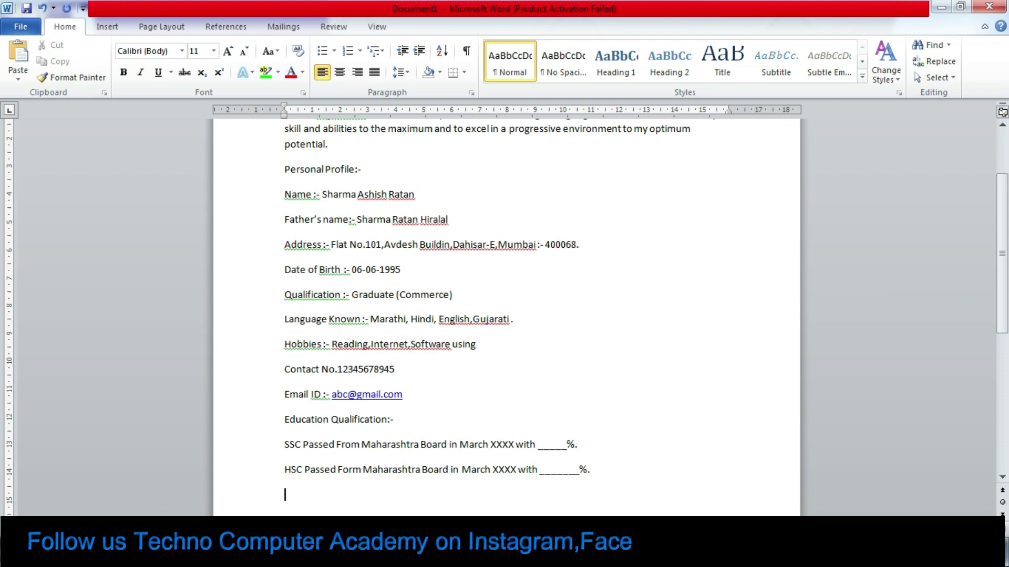
{"action": "type", "text": "TY"}
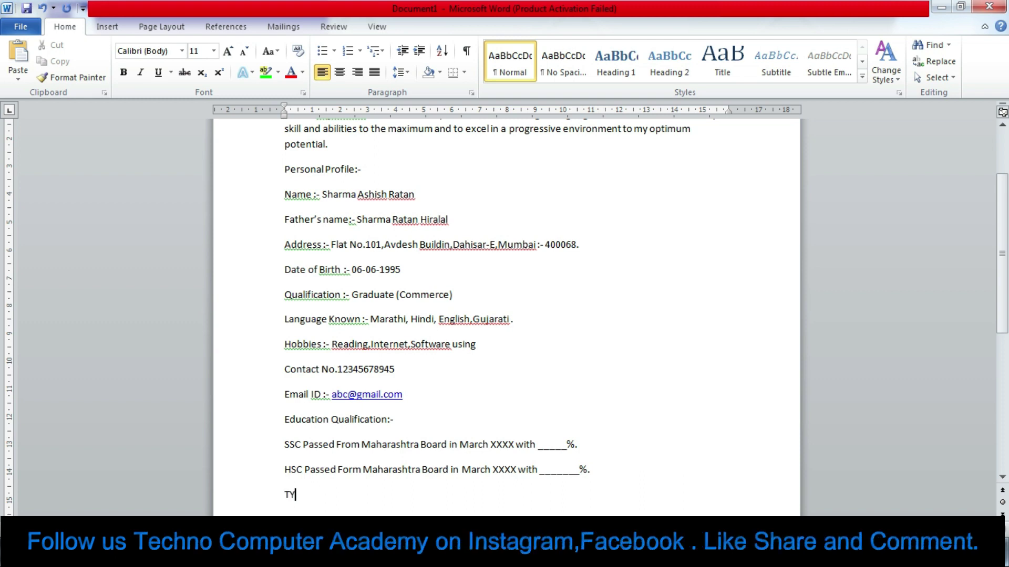
{"action": "type", "text": "B.co"}
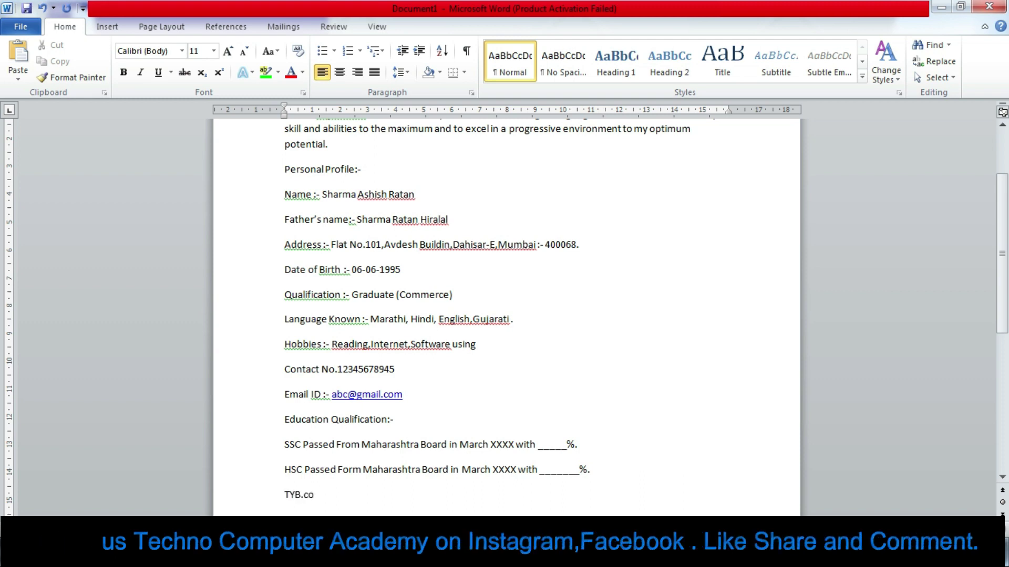
{"action": "type", "text": "m"}
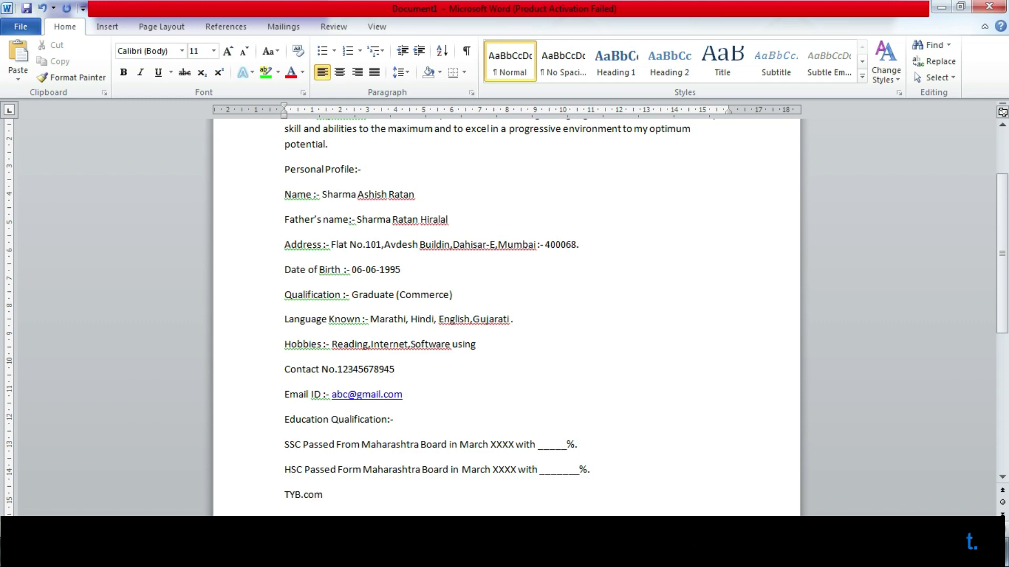
{"action": "type", "text": " Passe"}
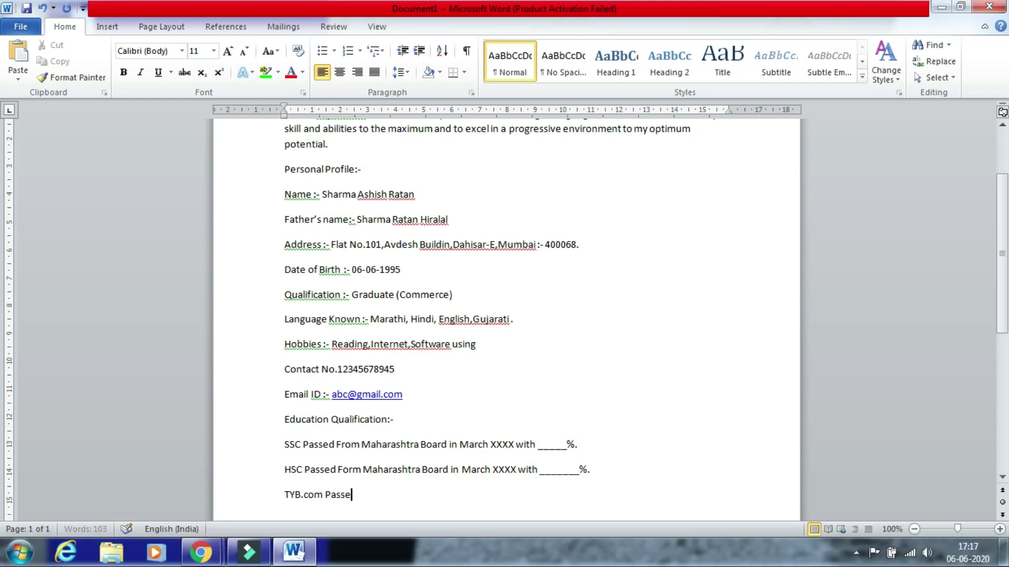
{"action": "type", "text": "d"}
{"action": "type", "text": " From"}
{"action": "type", "text": " Mum"}
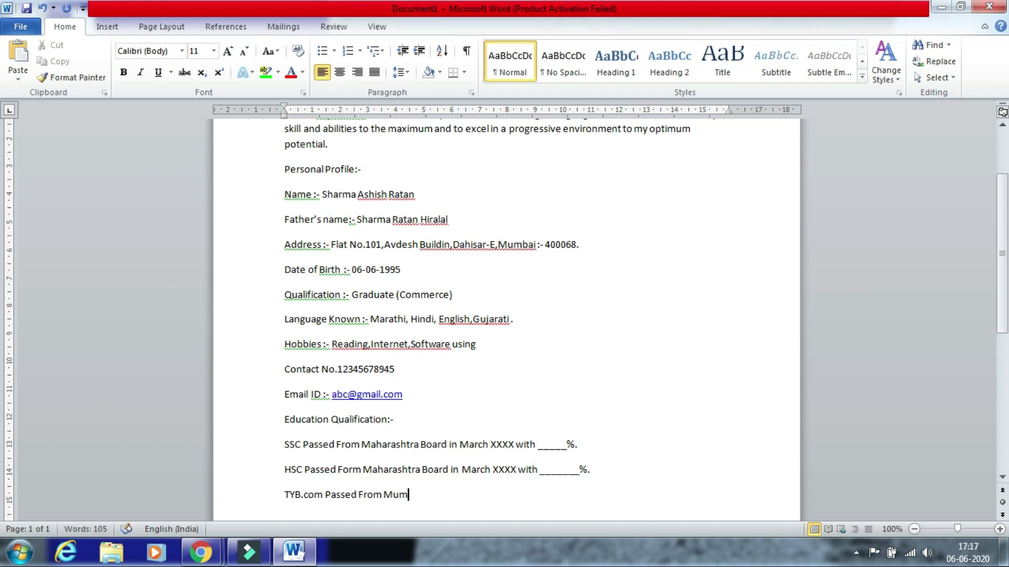
{"action": "type", "text": "bai Un"}
{"action": "type", "text": "iverc"}
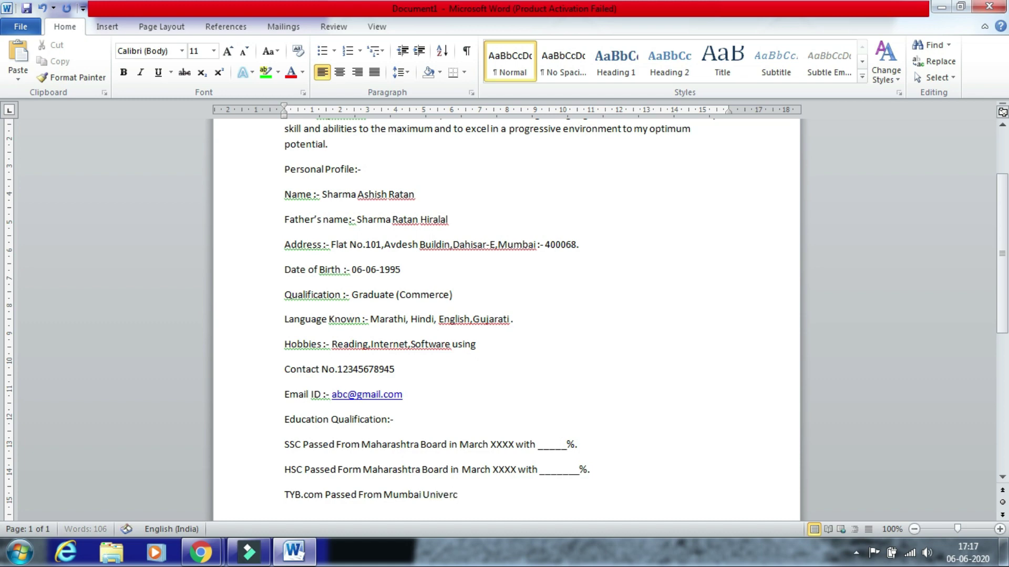
{"action": "type", "text": "ity"}
{"action": "type", "text": " in A"}
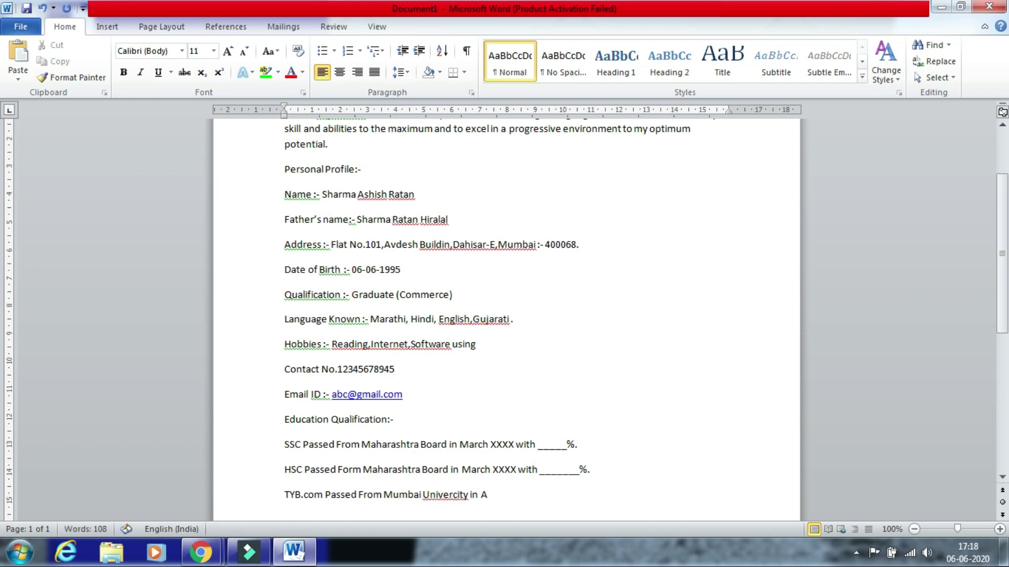
{"action": "type", "text": "pril"}
{"action": "type", "text": " XXXX"}
{"action": "type", "text": " with"}
{"action": "type", "text": " ____"}
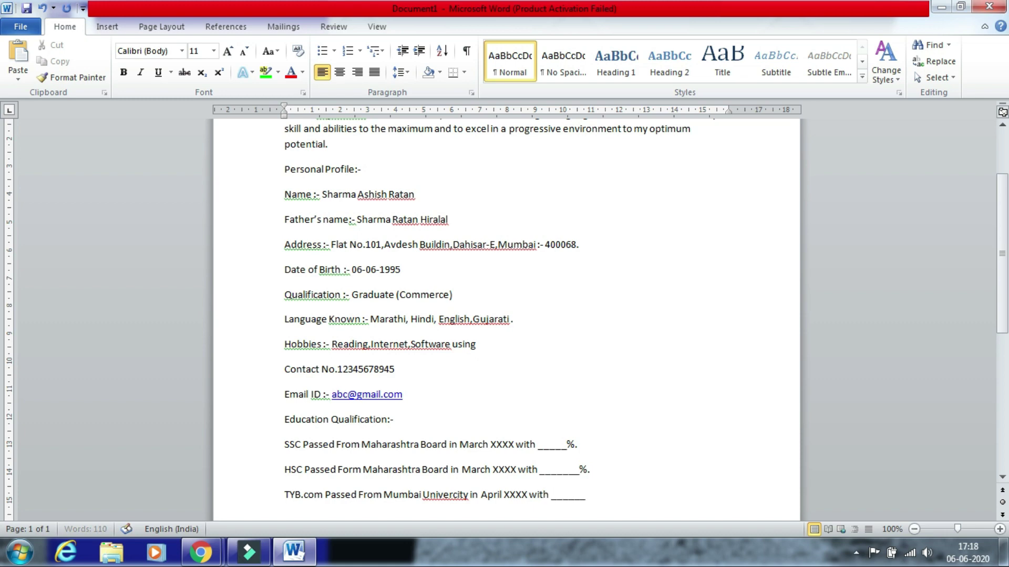
{"action": "type", "text": "___"}
{"action": "type", "text": "%."}
{"action": "key", "text": "Return"}
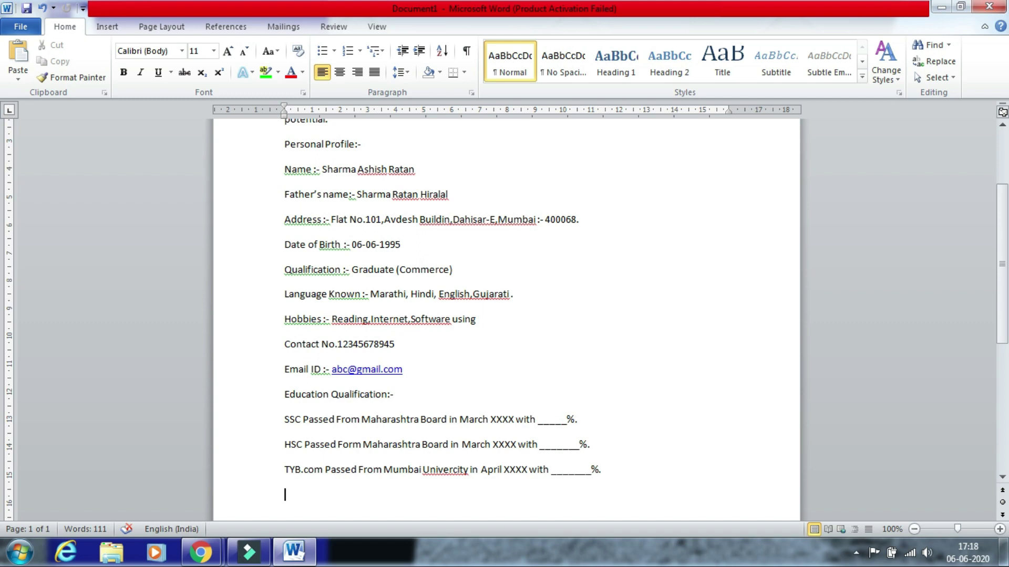
Type the 'Professional Qualification:-' heading with an empty line beneath it.
{"action": "type", "text": "Pro"}
{"action": "type", "text": "fe"}
{"action": "type", "text": "ssio"}
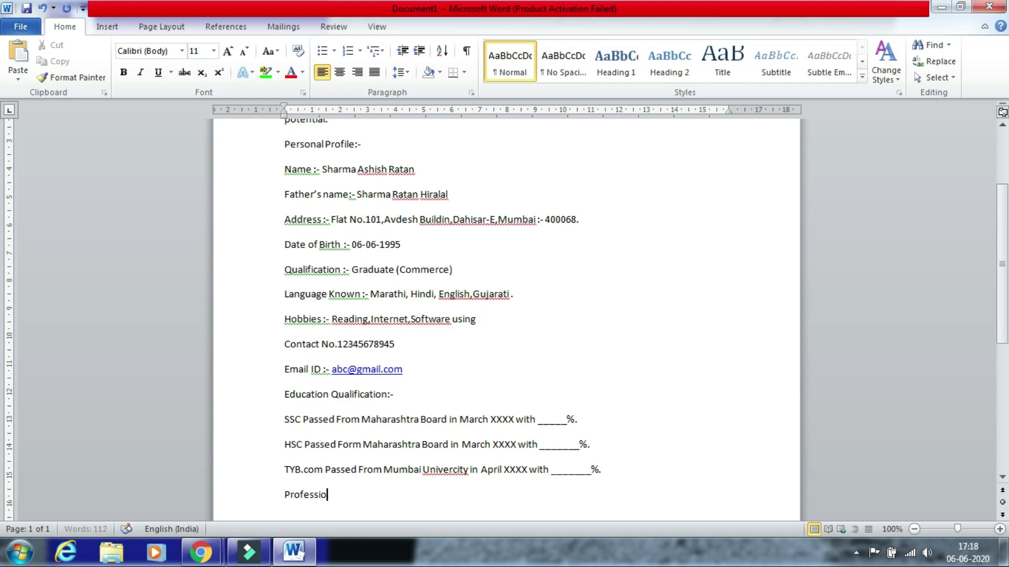
{"action": "type", "text": "nal"}
{"action": "type", "text": " Quali"}
{"action": "type", "text": "ficatio"}
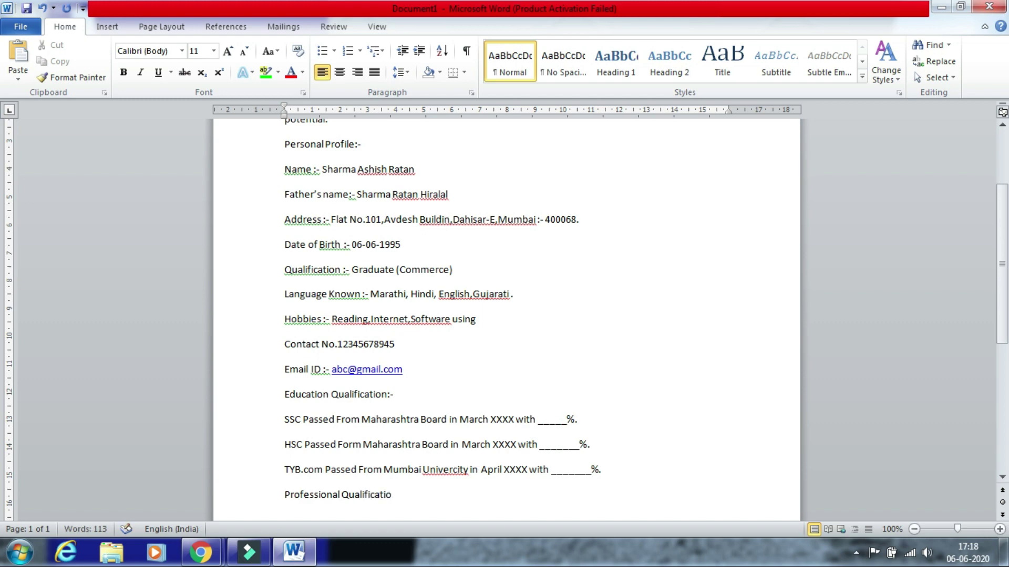
{"action": "type", "text": "n:-"}
{"action": "key", "text": "Return"}
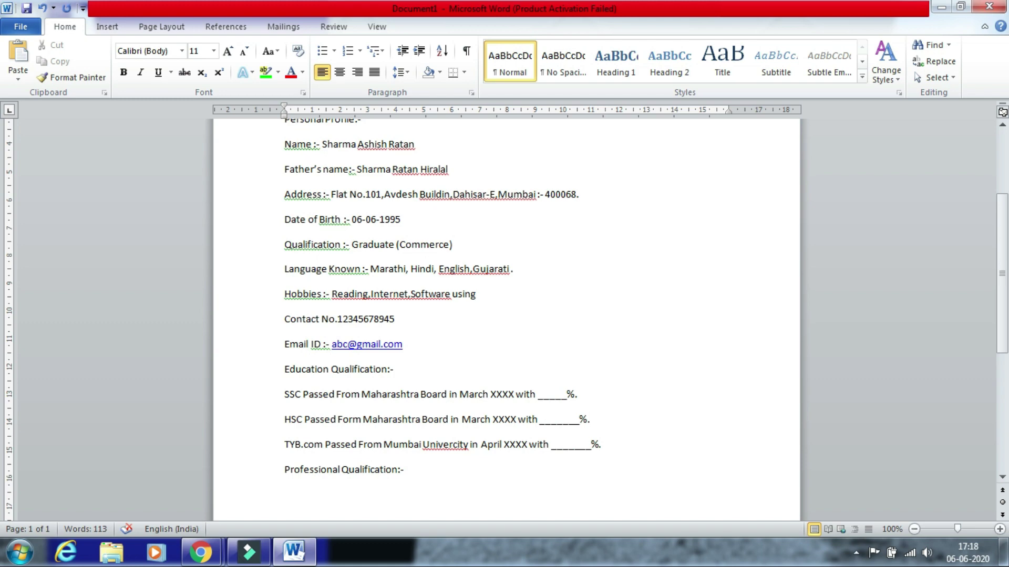
List '1 Year Computer Courses From Techno Computer Academy.' and begin an MS-Office line below it.
{"action": "type", "text": "1 "}
{"action": "type", "text": "Yeas"}
{"action": "key", "text": "BackSpace"}
{"action": "type", "text": "r "}
{"action": "type", "text": "Comp"}
{"action": "type", "text": "uter Cou"}
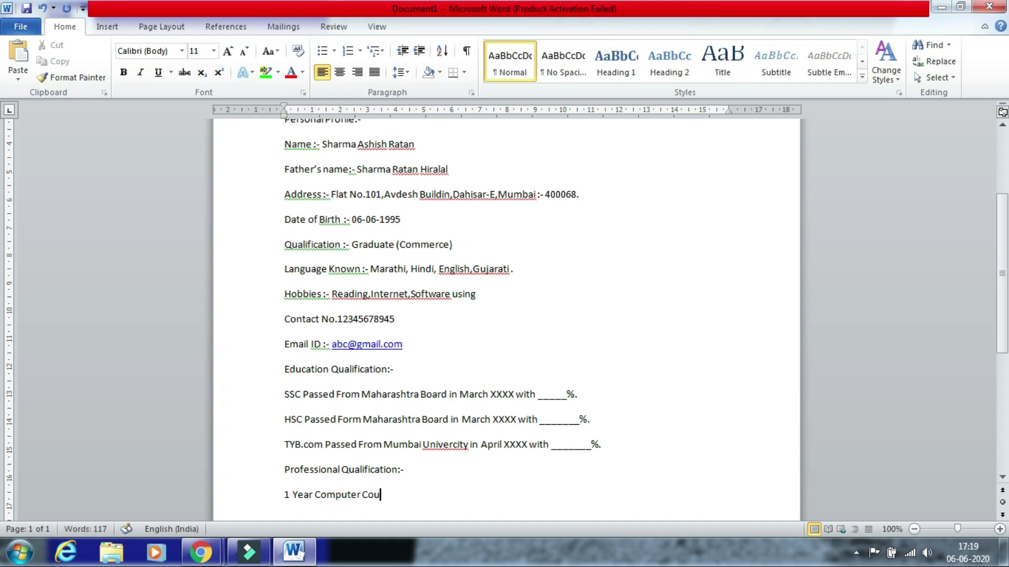
{"action": "type", "text": "rses"}
{"action": "type", "text": " F"}
{"action": "type", "text": "rom Tech"}
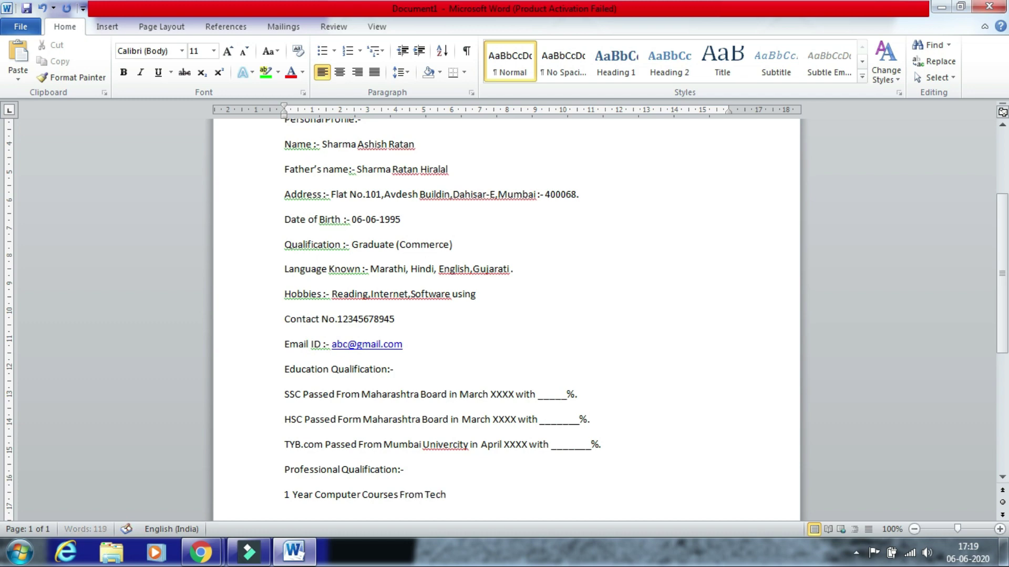
{"action": "type", "text": "no Comp"}
{"action": "type", "text": "uter Acade"}
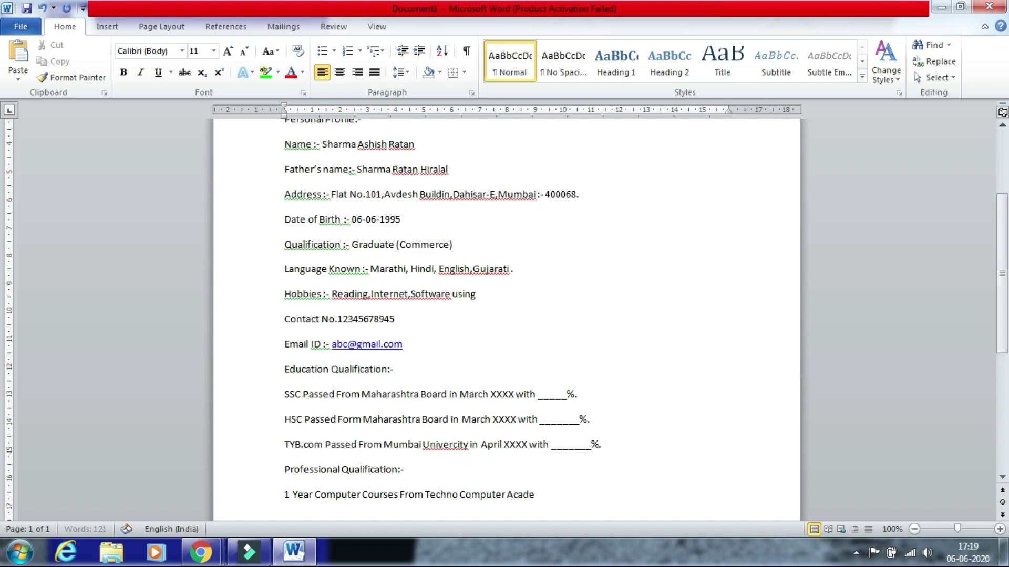
{"action": "type", "text": "my."}
{"action": "key", "text": "Return"}
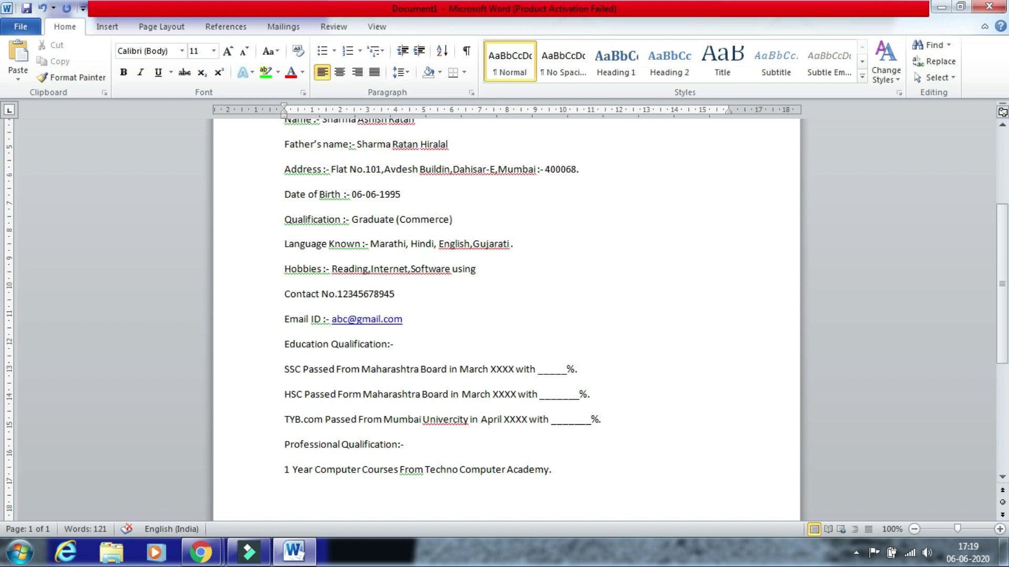
{"action": "type", "text": "MS"}
{"action": "type", "text": "-"}
{"action": "type", "text": "Of"}
{"action": "type", "text": "iic"}
{"action": "type", "text": "fice"}
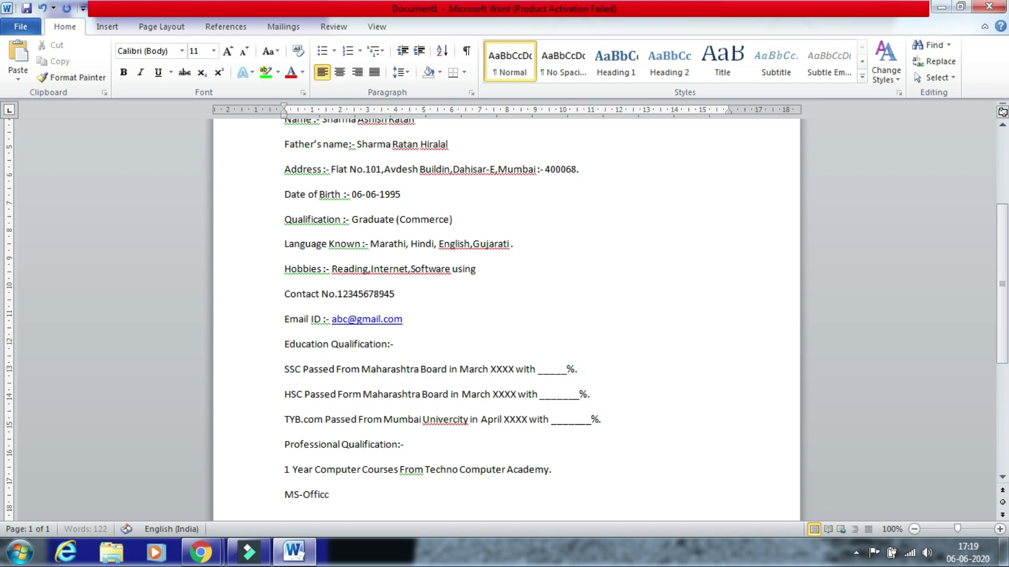
Correct the MS-Office line, then add Tally and D.T.P on separate lines.
{"action": "key", "text": "BackSpace"}
{"action": "key", "text": "BackSpace"}
{"action": "key", "text": "BackSpace"}
{"action": "type", "text": "ce"}
{"action": "key", "text": "Return"}
{"action": "type", "text": "T"}
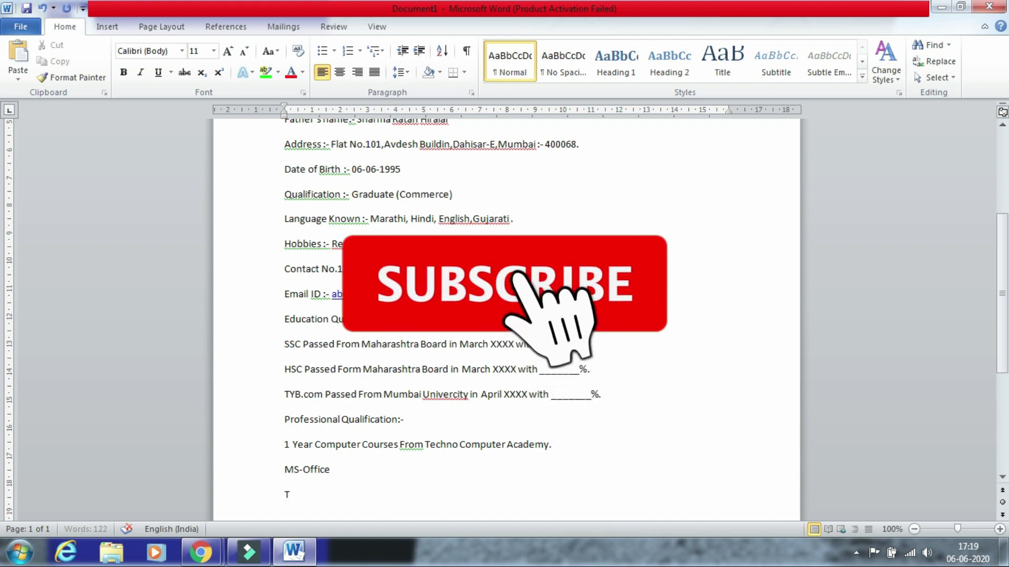
{"action": "type", "text": "ally"}
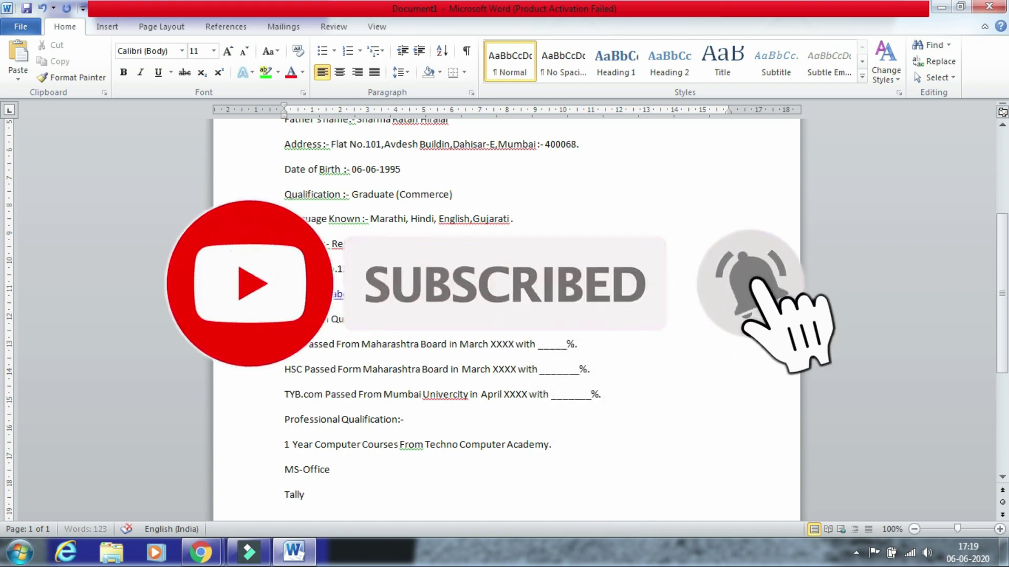
{"action": "key", "text": "Return"}
{"action": "type", "text": "D"}
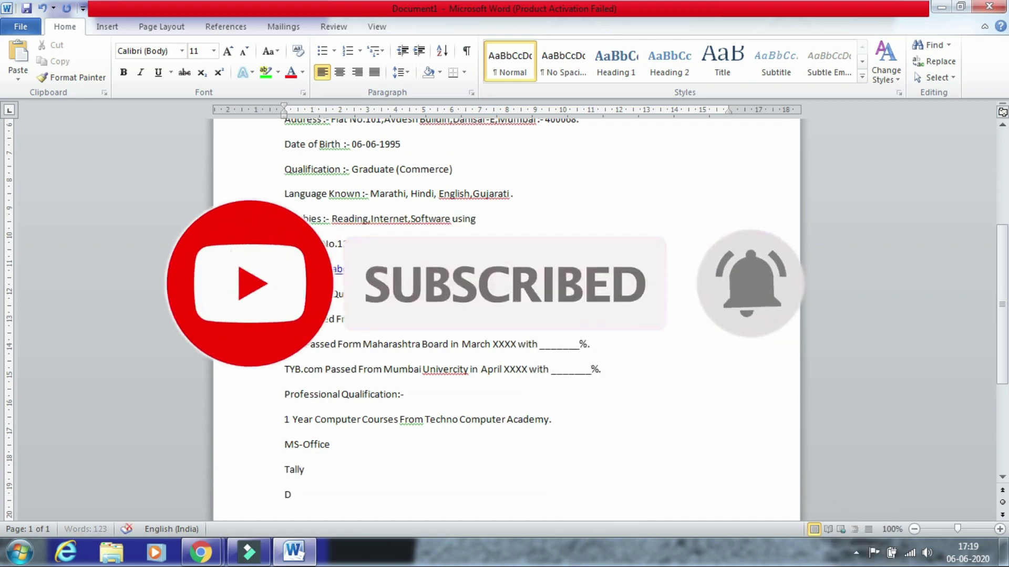
{"action": "type", "text": "."}
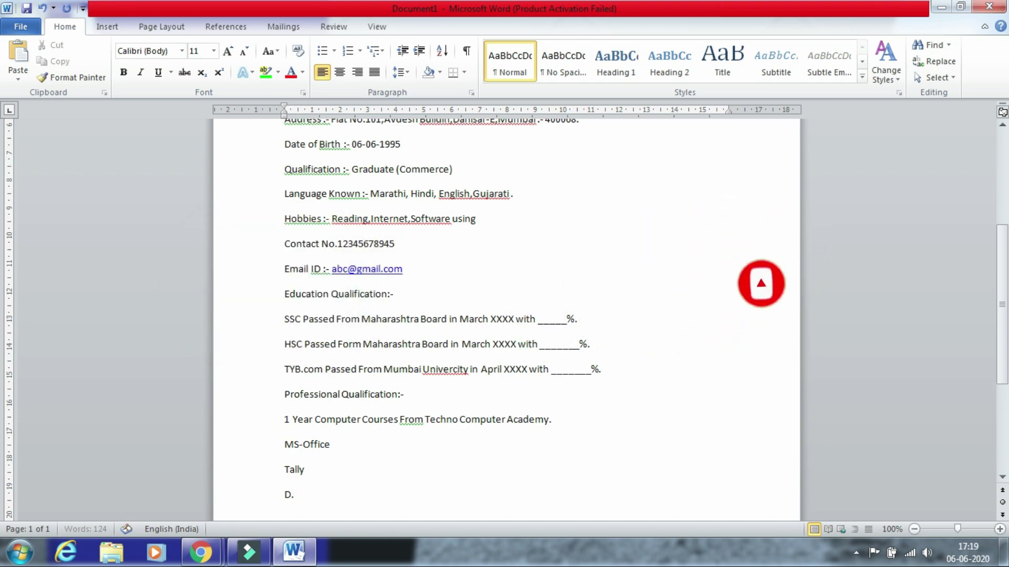
{"action": "type", "text": "T.P"}
{"action": "key", "text": "Return"}
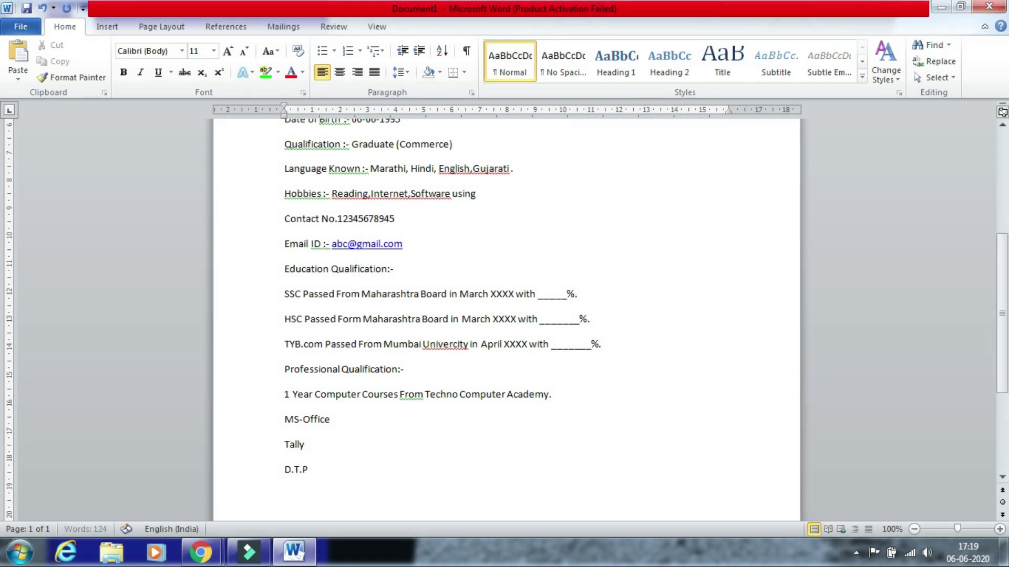
Add a 'Share Trading' line, then return the cursor to the end of the Tally entry.
{"action": "type", "text": "Share"}
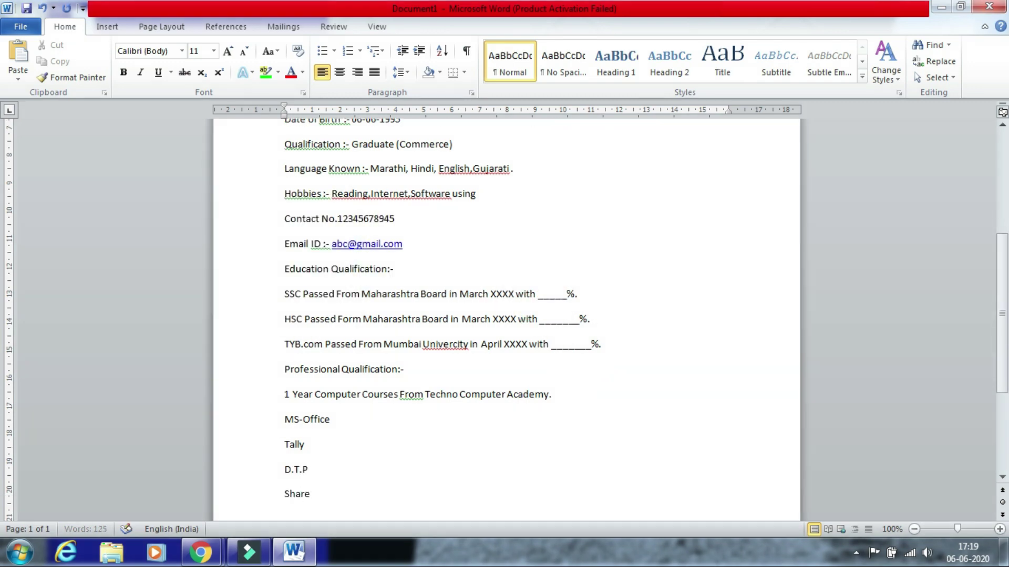
{"action": "type", "text": " t"}
{"action": "key", "text": "BackSpace"}
{"action": "key", "text": "BackSpace"}
{"action": "type", "text": "t"}
{"action": "type", "text": "ra"}
{"action": "key", "text": "BackSpace"}
{"action": "key", "text": "BackSpace"}
{"action": "key", "text": "BackSpace"}
{"action": "type", "text": "T"}
{"action": "type", "text": "r"}
{"action": "type", "text": "g"}
{"action": "key", "text": "Return"}
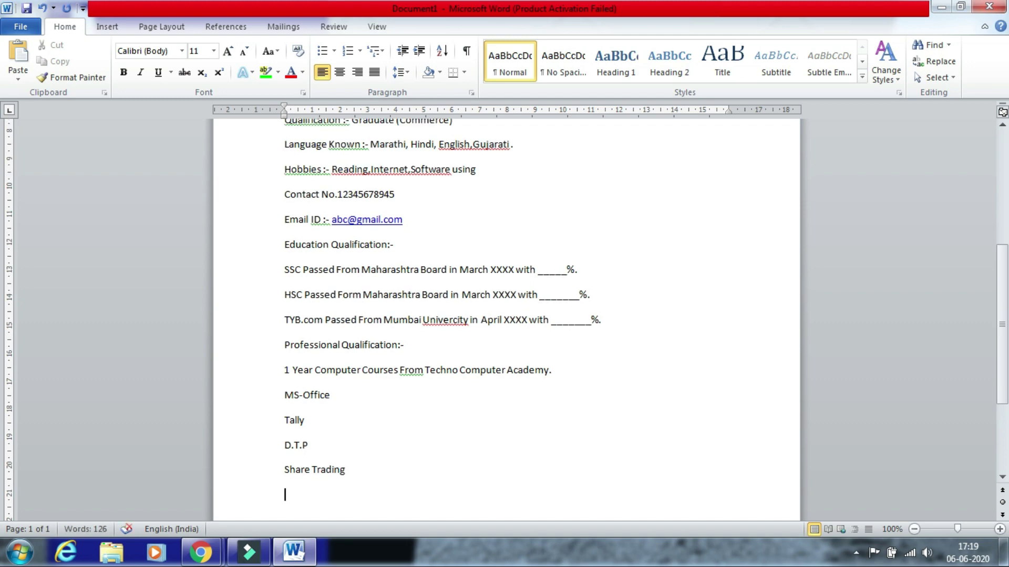
{"action": "key", "text": "Up"}
{"action": "key", "text": "Up"}
{"action": "key", "text": "Up"}
{"action": "key", "text": "Up"}
{"action": "key", "text": "Down"}
{"action": "key", "text": "Down"}
{"action": "key", "text": "Up"}
{"action": "key", "text": "Right"}
{"action": "key", "text": "Right"}
{"action": "key", "text": "Right"}
{"action": "key", "text": "Right"}
{"action": "key", "text": "Right"}
{"action": "key", "text": "Right"}
{"action": "key", "text": "Left"}
Extend Tally to 'Tally ERP9 with GST.' and open an empty line after Share Trading.
{"action": "type", "text": "ER"}
{"action": "type", "text": "P9"}
{"action": "type", "text": "with"}
{"action": "type", "text": " GST"}
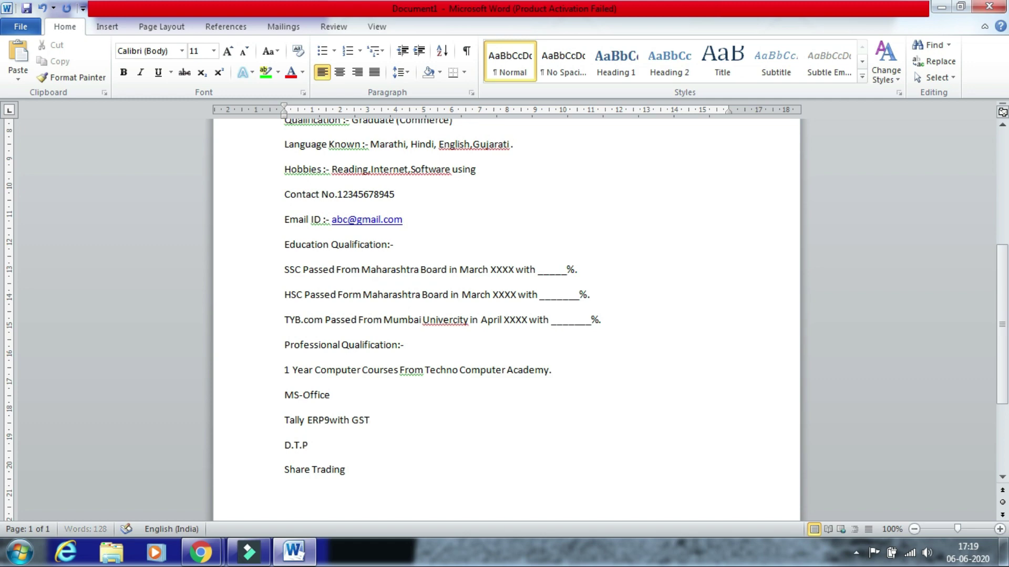
{"action": "type", "text": "."}
{"action": "key", "text": "Left"}
{"action": "key", "text": "Left"}
{"action": "key", "text": "Left"}
{"action": "key", "text": "Left"}
{"action": "key", "text": "Left"}
{"action": "key", "text": "Left"}
{"action": "key", "text": "Left"}
{"action": "left_click", "coordinate": [345, 470]}
{"action": "key", "text": "Return"}
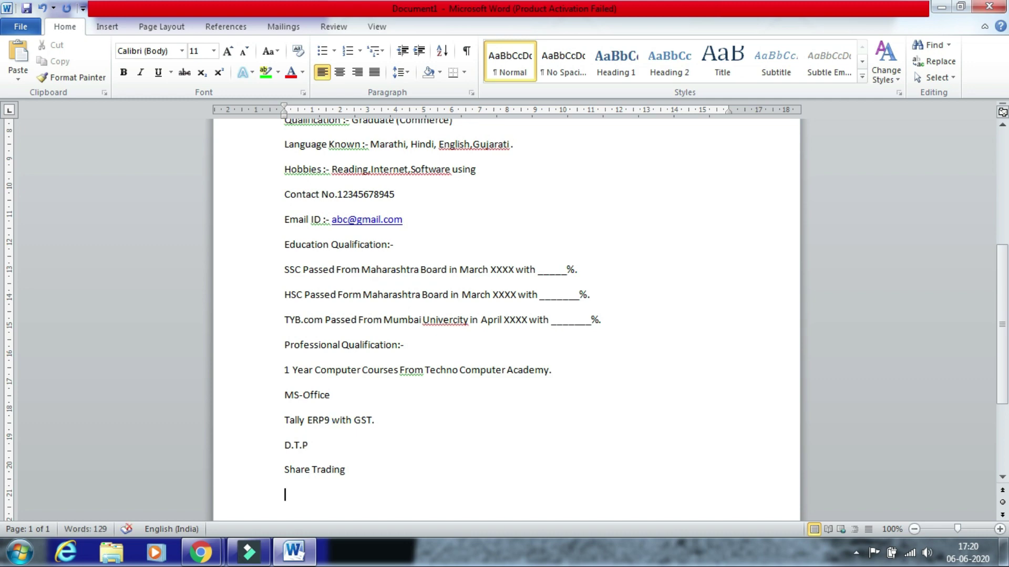
Type 'Declaration :-' on the empty line below Share Trading.
{"action": "type", "text": "De"}
{"action": "type", "text": "cla"}
{"action": "type", "text": "r"}
{"action": "type", "text": "ation"}
{"action": "type", "text": " :-"}
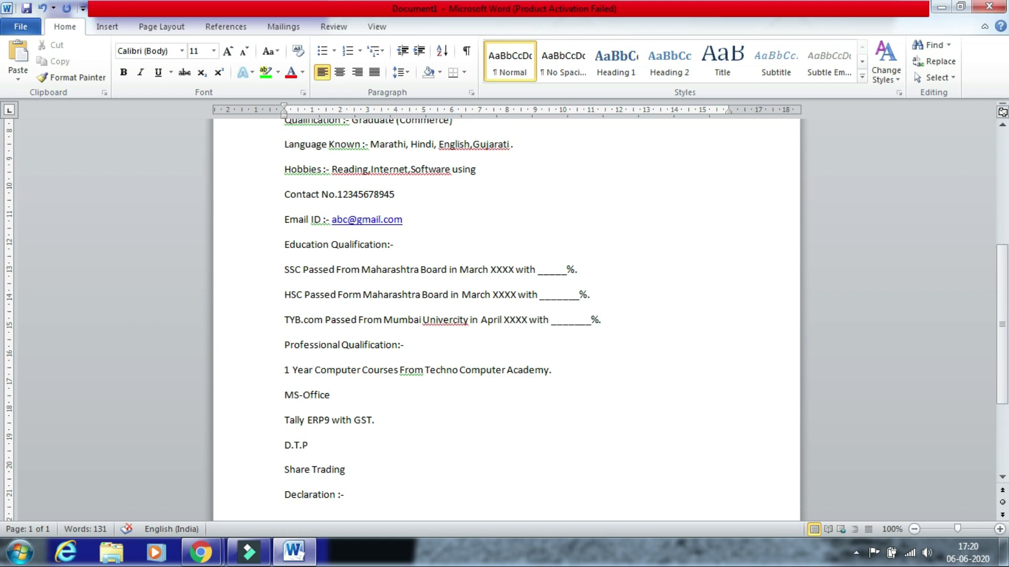
Type the declaration that the above details are true and certificate photocopies are attached, fixing typos.
{"action": "type", "text": "I h"}
{"action": "type", "text": "ereb"}
{"action": "type", "text": "y De"}
{"action": "type", "text": "clare "}
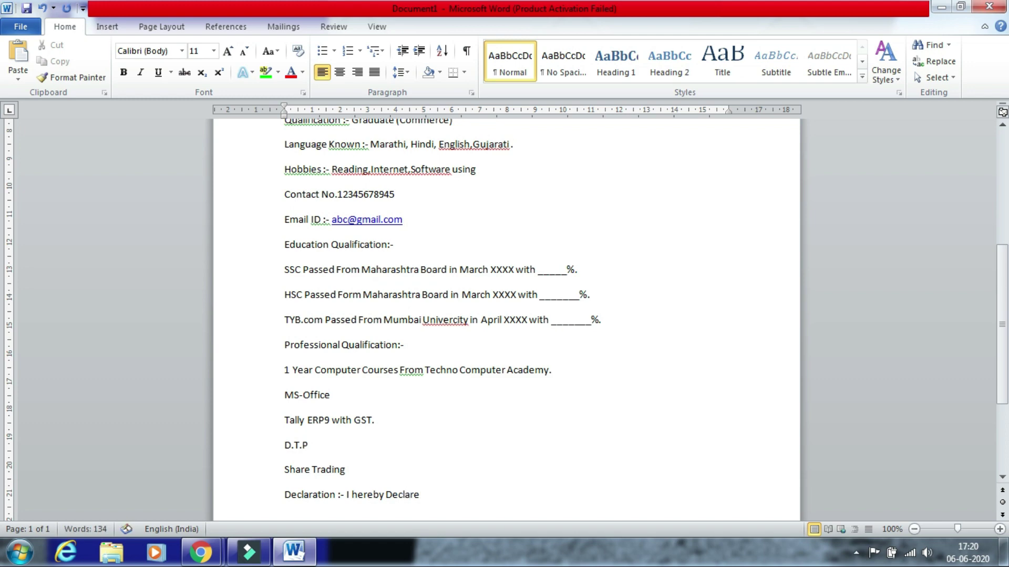
{"action": "type", "text": "Tha"}
{"action": "type", "text": "t T"}
{"action": "type", "text": "he Ab"}
{"action": "type", "text": "ove"}
{"action": "type", "text": " Ment"}
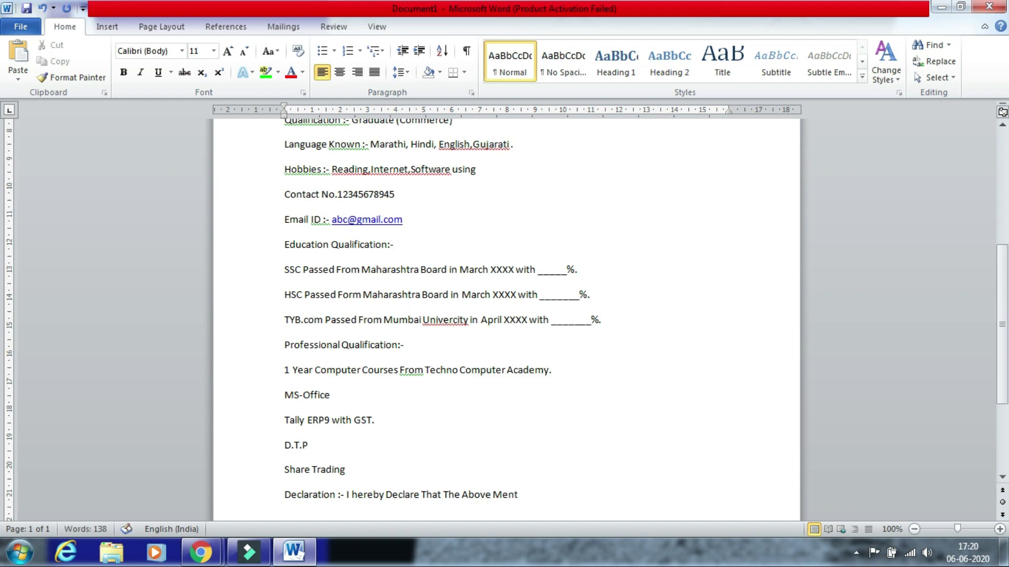
{"action": "type", "text": "ion "}
{"action": "type", "text": "Details "}
{"action": "type", "text": "are "}
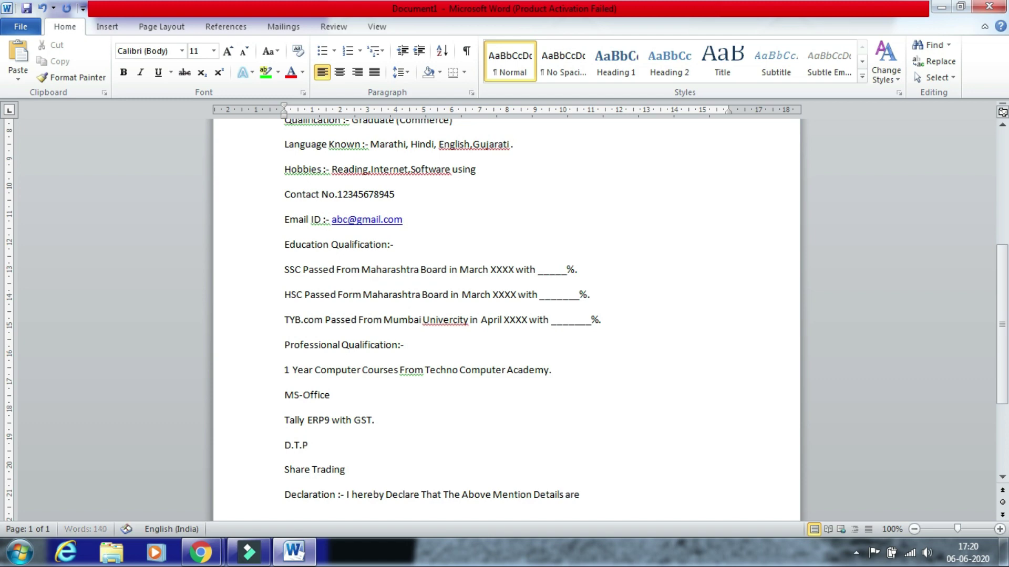
{"action": "type", "text": "T"}
{"action": "key", "text": "BackSpace"}
{"action": "type", "text": "e"}
{"action": "key", "text": "BackSpace"}
{"action": "type", "text": "ue "}
{"action": "type", "text": "as"}
{"action": "type", "text": " per"}
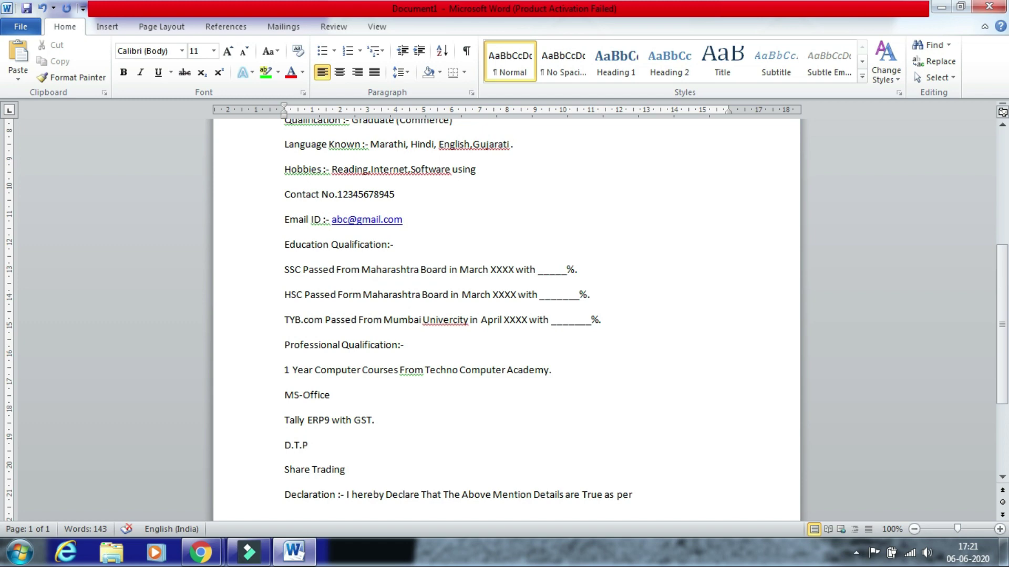
{"action": "type", "text": " my"}
{"action": "type", "text": " b"}
{"action": "type", "text": "elif"}
{"action": "key", "text": "BackSpace"}
{"action": "type", "text": "ef"}
{"action": "type", "text": " and Kno"}
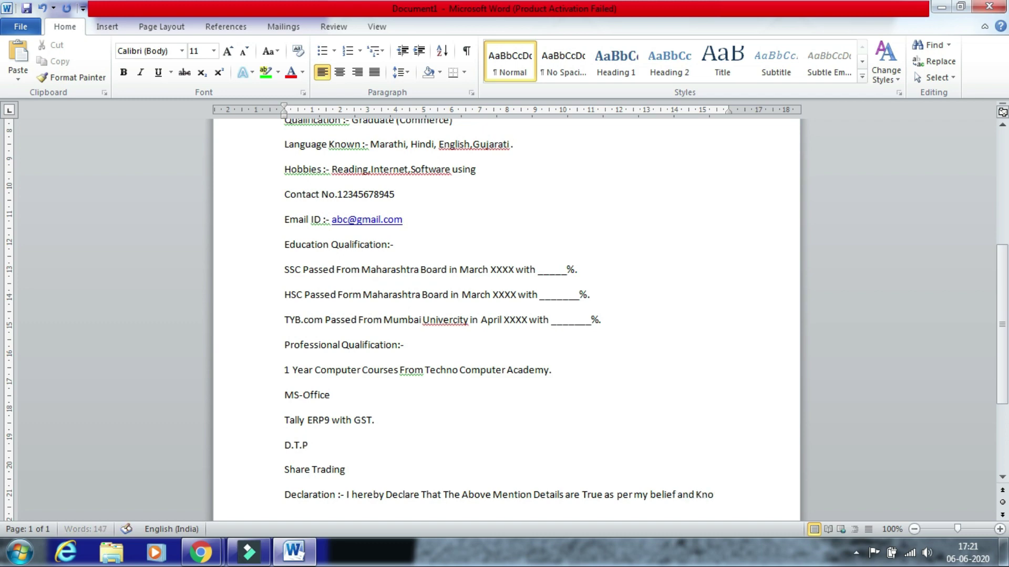
{"action": "type", "text": "wle"}
{"action": "type", "text": "dge."}
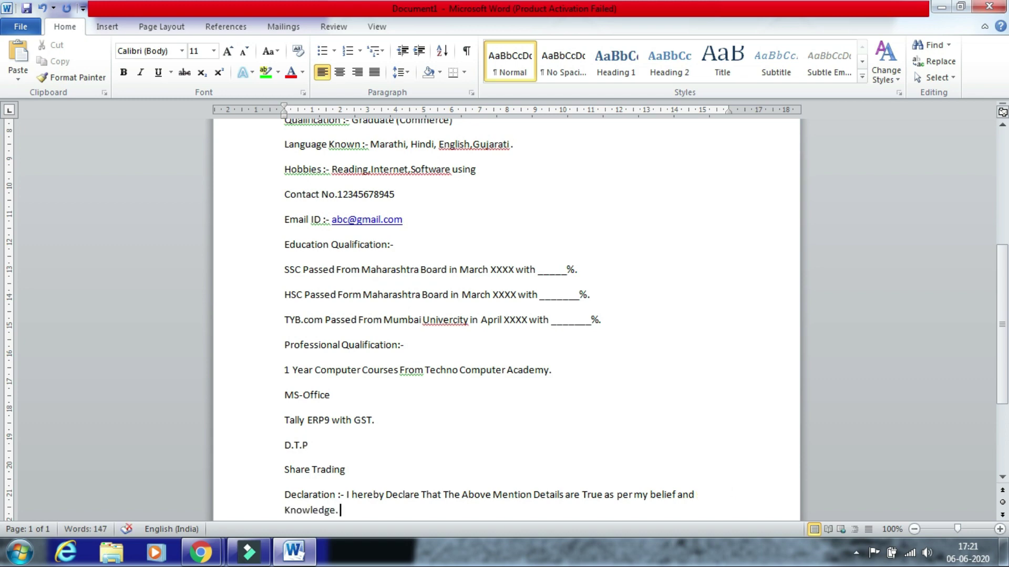
{"action": "type", "text": " Ther"}
{"action": "key", "text": "BackSpace"}
{"action": "type", "text": "Ph"}
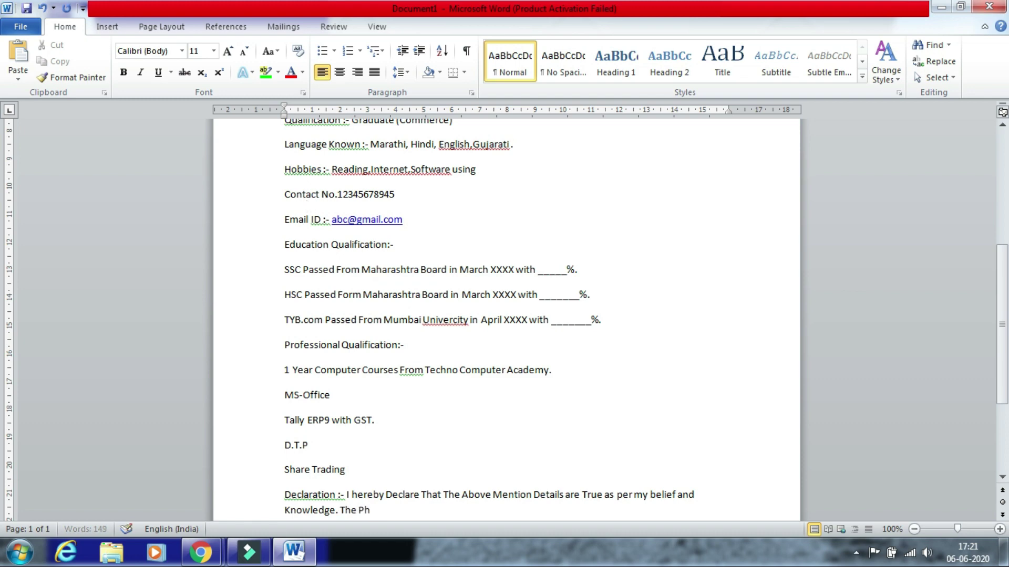
{"action": "type", "text": "otocop"}
{"action": "type", "text": "ies "}
{"action": "type", "text": "of"}
{"action": "type", "text": " Cert"}
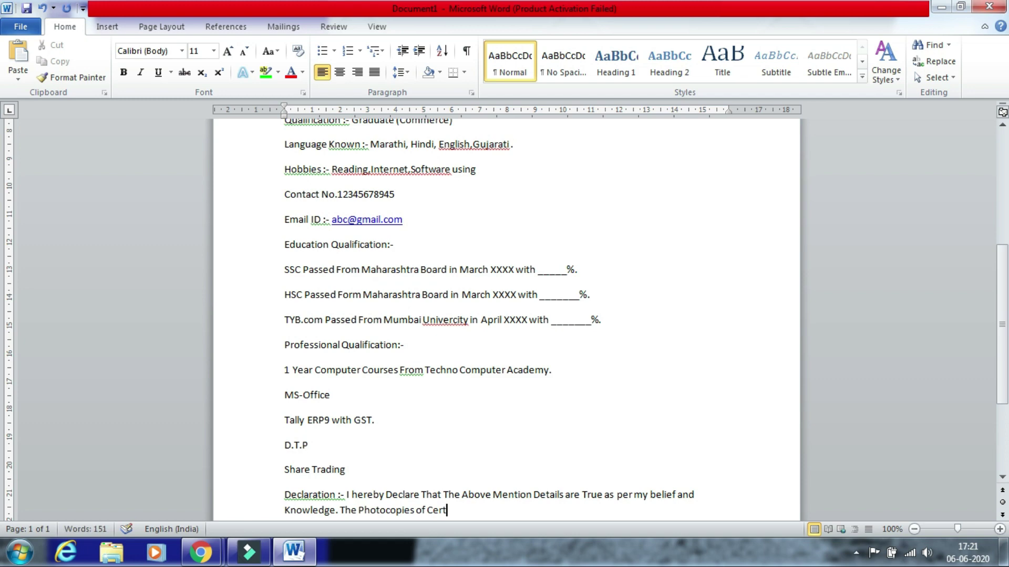
{"action": "type", "text": "ificate"}
{"action": "type", "text": "s o"}
{"action": "type", "text": "f Ab"}
{"action": "type", "text": "ov"}
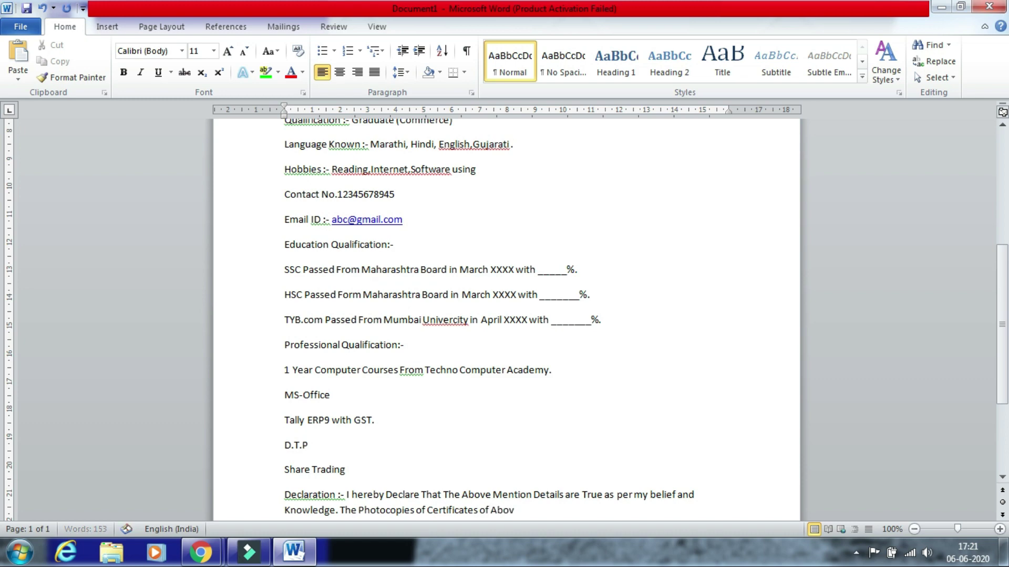
{"action": "type", "text": "e"}
{"action": "type", "text": " are A"}
{"action": "type", "text": "tt"}
{"action": "type", "text": "ached"}
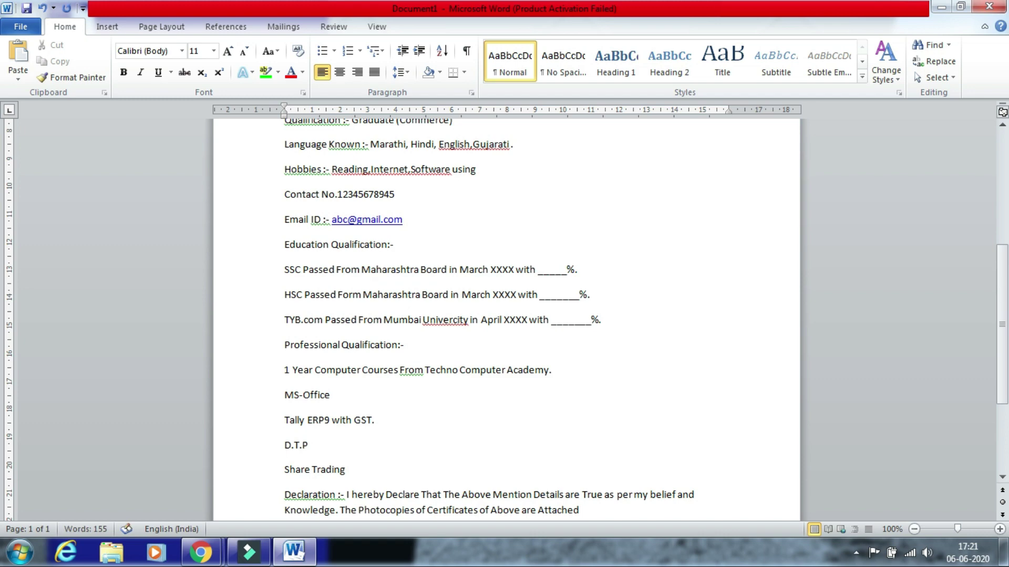
{"action": "type", "text": " with "}
{"action": "type", "text": "This "}
{"action": "type", "text": "Biod"}
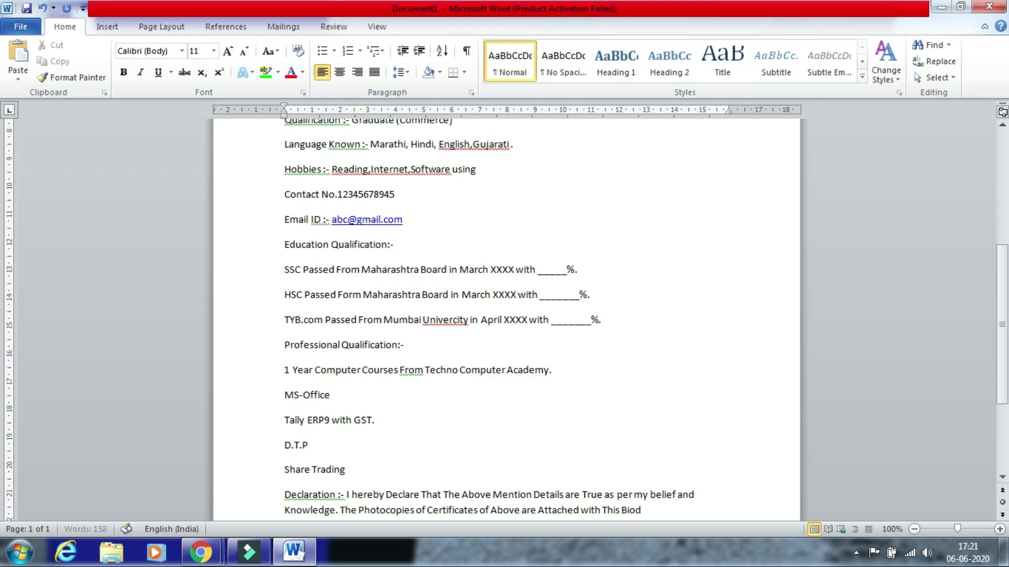
{"action": "type", "text": "ata."}
Add a 'Date:-' line below the declaration with the applicant's name toward the right.
{"action": "key", "text": "Return"}
{"action": "key", "text": "Return"}
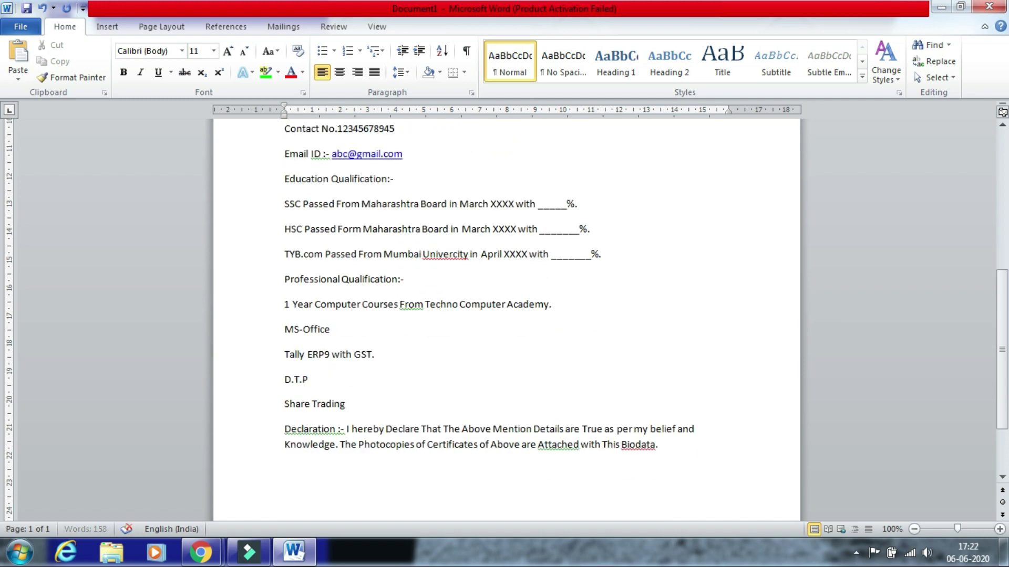
{"action": "type", "text": "Date"}
{"action": "type", "text": ":-"}
{"action": "type", "text": "("}
{"action": "type", "text": "Perso"}
{"action": "key", "text": "BackSpace"}
{"action": "key", "text": "BackSpace"}
{"action": "key", "text": "BackSpace"}
{"action": "key", "text": "BackSpace"}
{"action": "key", "text": "BackSpace"}
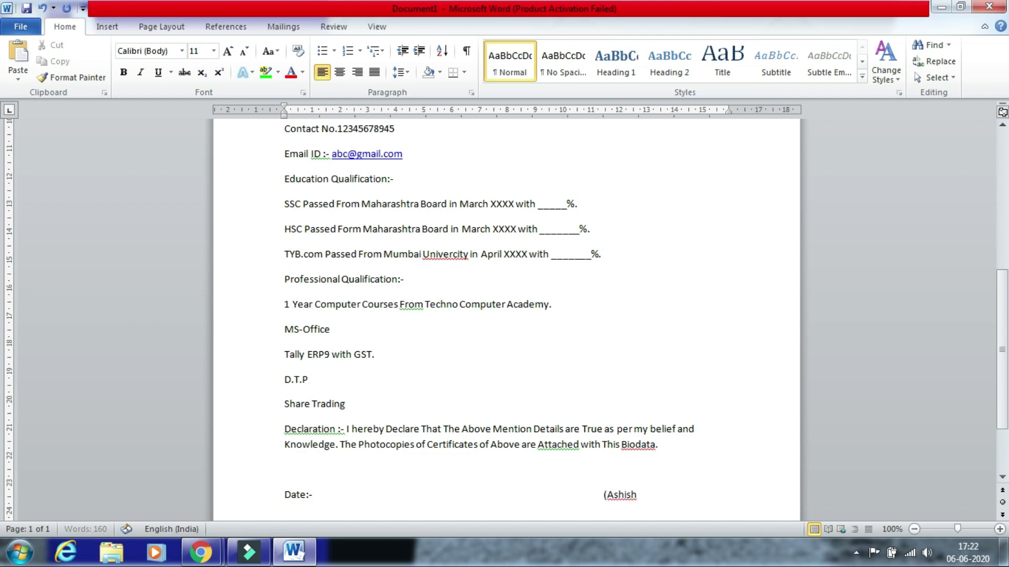
{"action": "key", "text": "Left"}
{"action": "key", "text": "Left"}
{"action": "key", "text": "Left"}
{"action": "key", "text": "Right"}
{"action": "key", "text": "Right"}
{"action": "key", "text": "Right"}
{"action": "key", "text": "Left"}
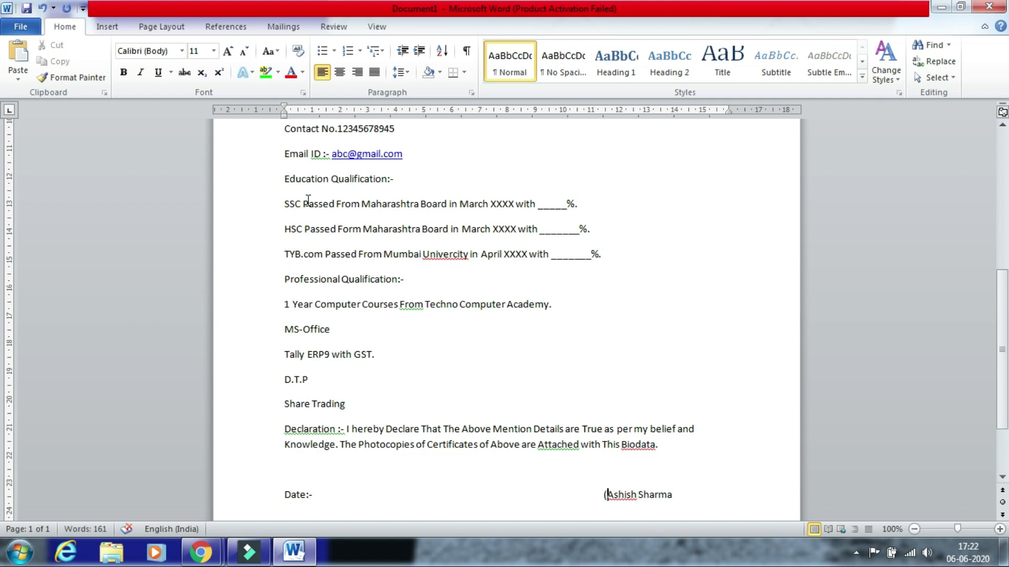
{"action": "key", "text": "BackSpace"}
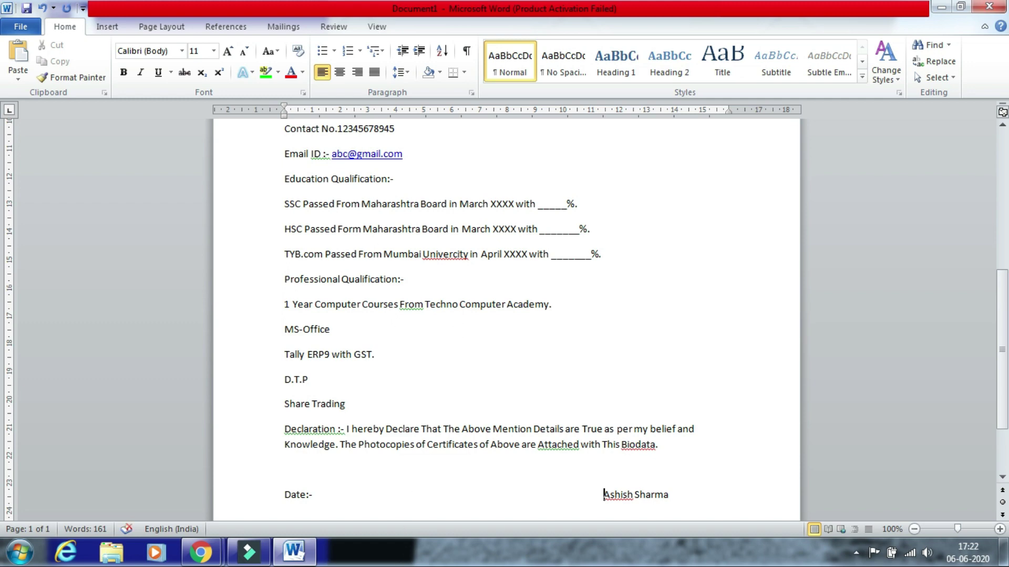
Center the BIODATA heading, enlarge it to size 14, and make it bold and underlined.
{"action": "scroll", "coordinate": [390, 546], "scroll_direction": "up", "scroll_amount": 3}
{"action": "scroll", "coordinate": [390, 546], "scroll_direction": "up", "scroll_amount": 4}
{"action": "scroll", "coordinate": [390, 547], "scroll_direction": "up", "scroll_amount": 5}
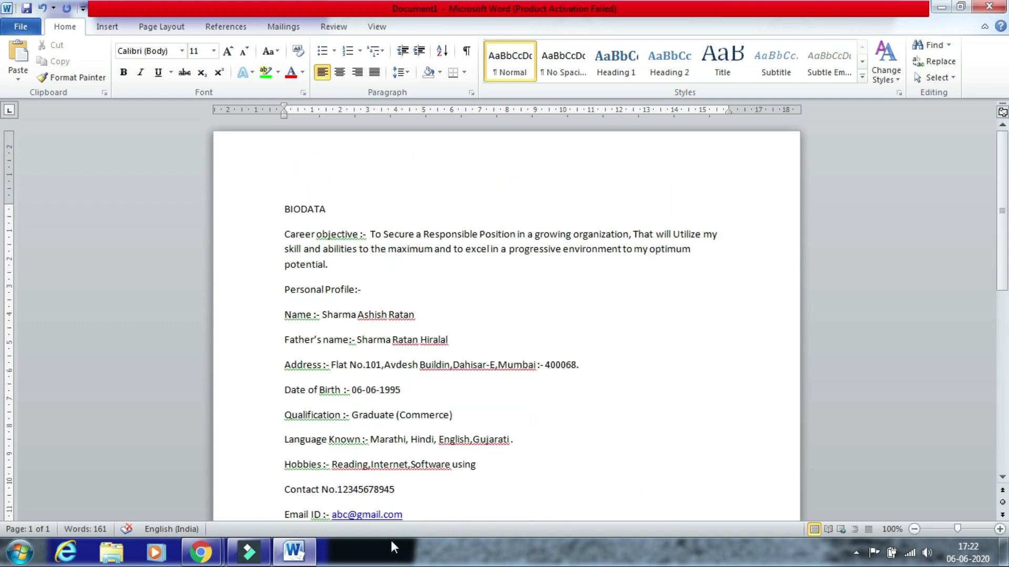
{"action": "left_click_drag", "start_coordinate": [335, 213], "coordinate": [284, 217]}
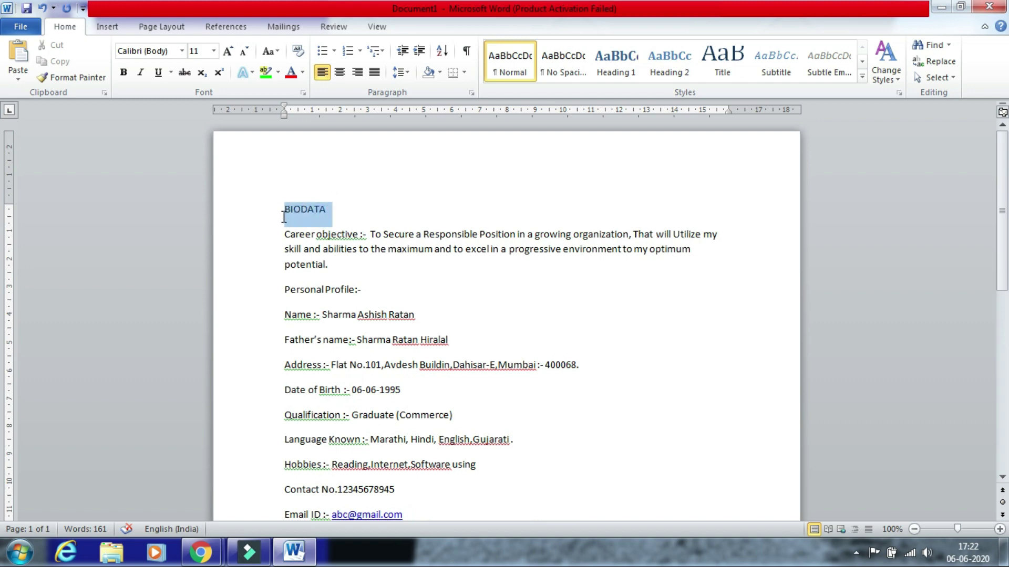
{"action": "left_click", "coordinate": [339, 72]}
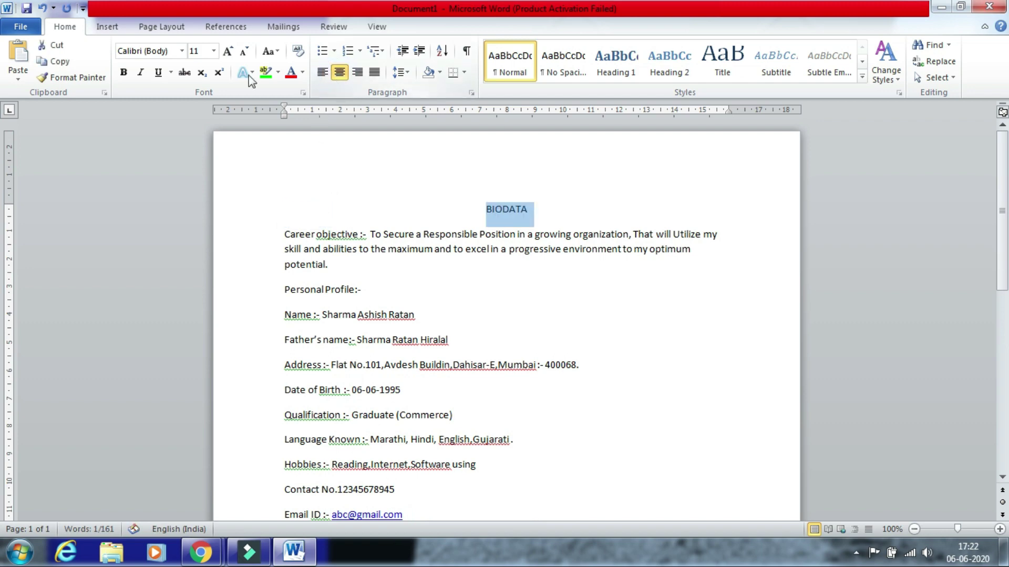
{"action": "left_click", "coordinate": [230, 51]}
{"action": "left_click", "coordinate": [230, 51]}
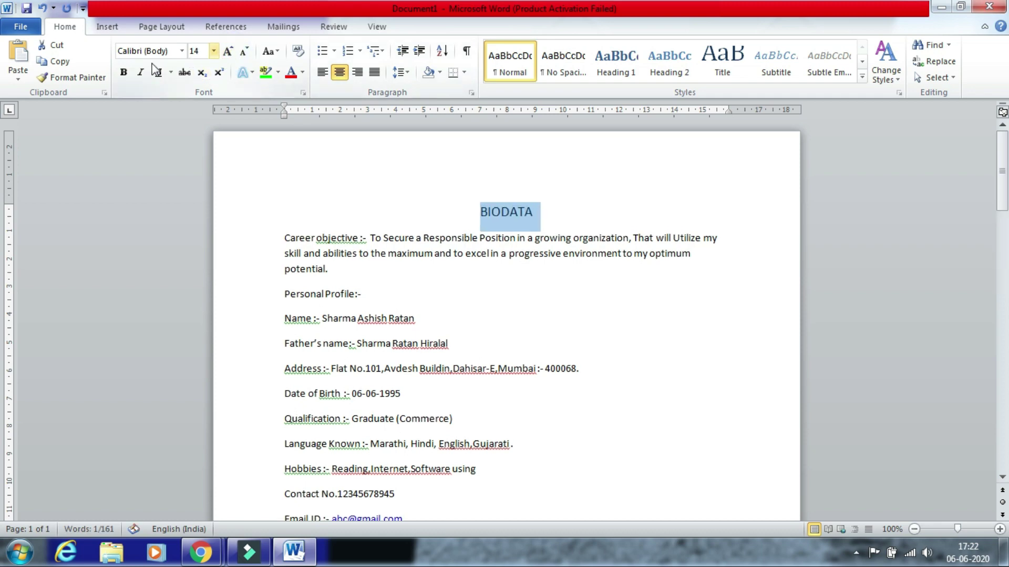
{"action": "left_click", "coordinate": [124, 72]}
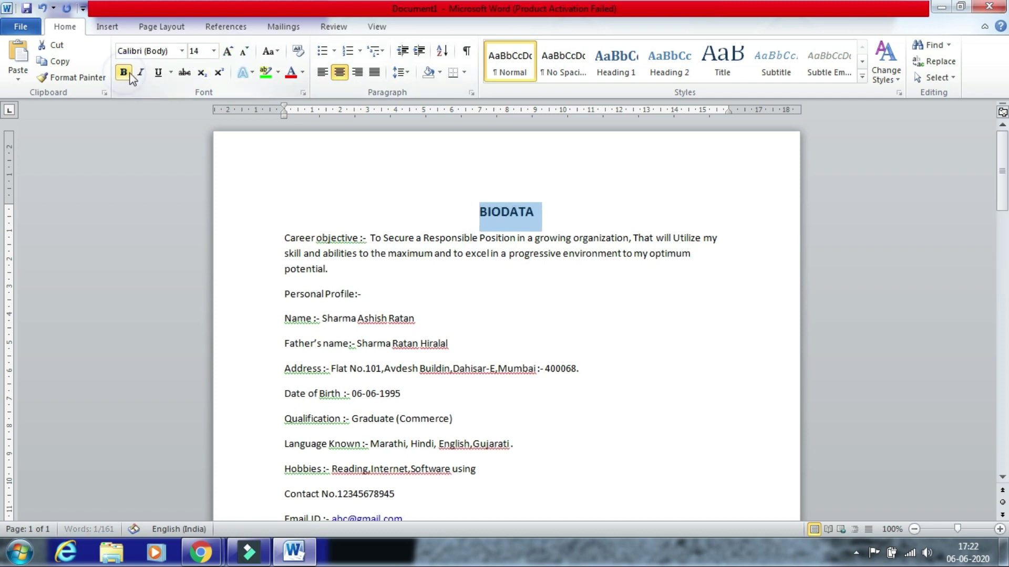
{"action": "left_click", "coordinate": [158, 72]}
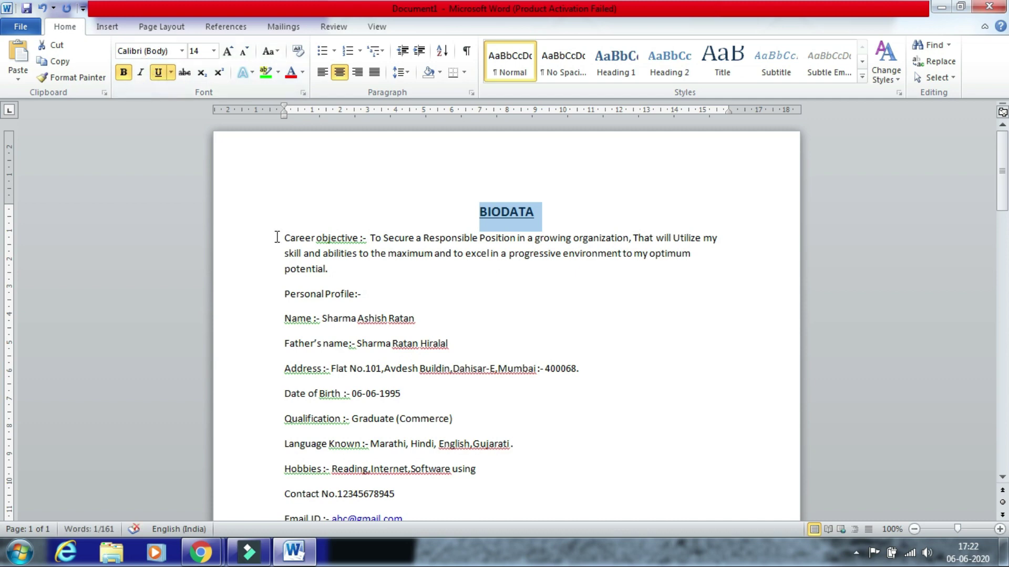
Bold and underline the 'Career objective :-' label and capitalize each word of its sentence.
{"action": "left_click_drag", "start_coordinate": [277, 237], "coordinate": [369, 239]}
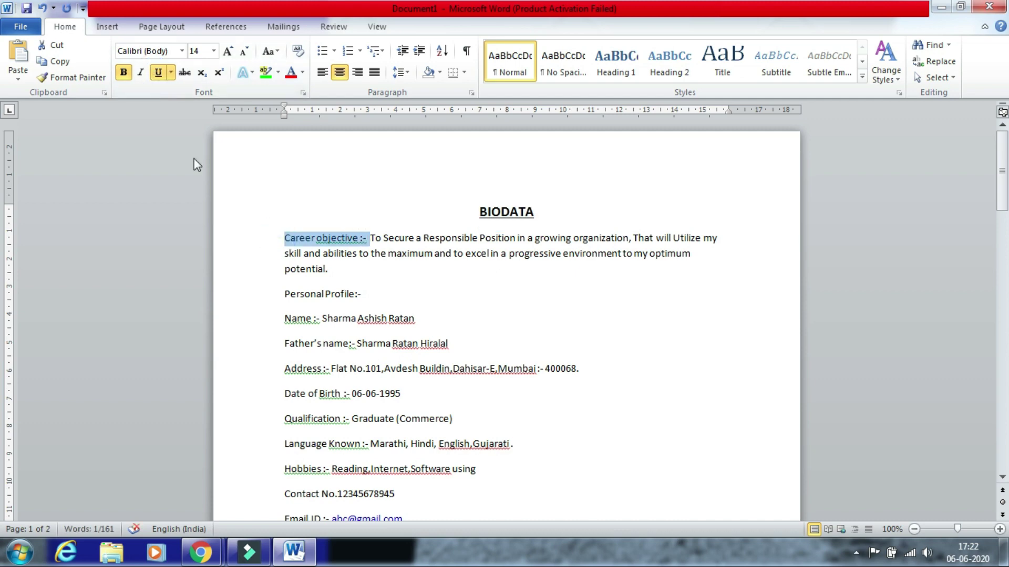
{"action": "left_click", "coordinate": [123, 73]}
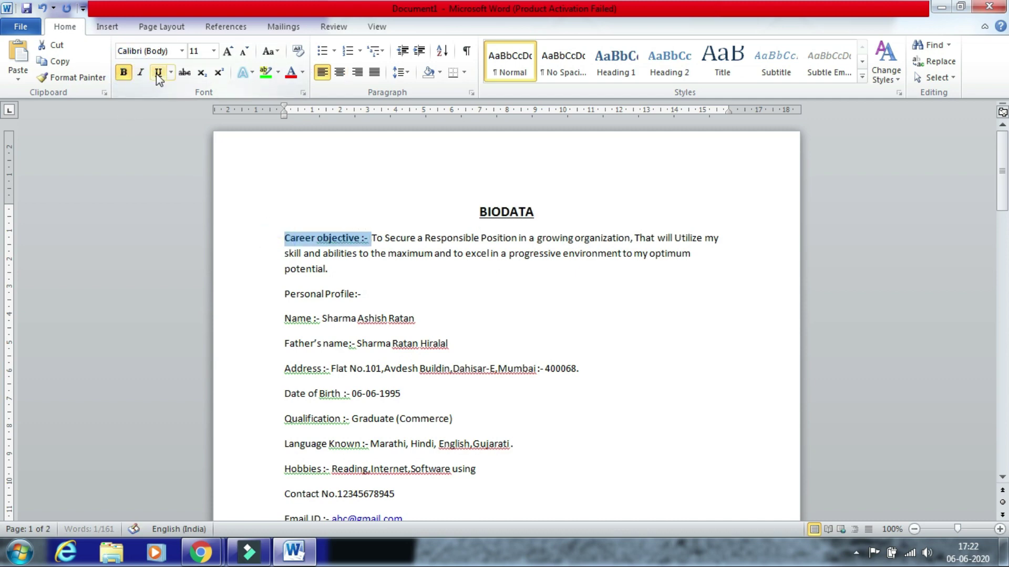
{"action": "left_click", "coordinate": [157, 72]}
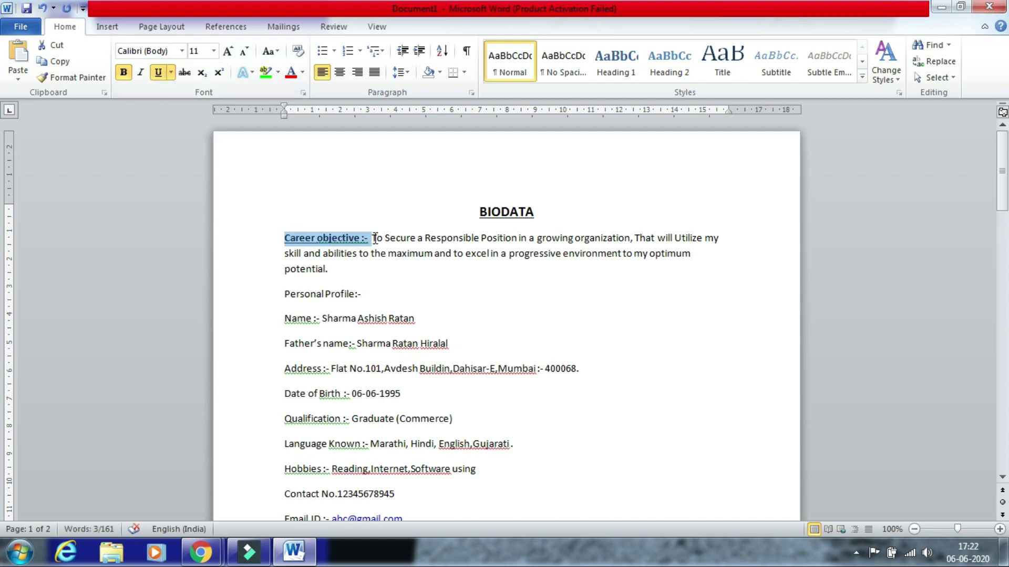
{"action": "left_click_drag", "start_coordinate": [375, 238], "coordinate": [388, 265]}
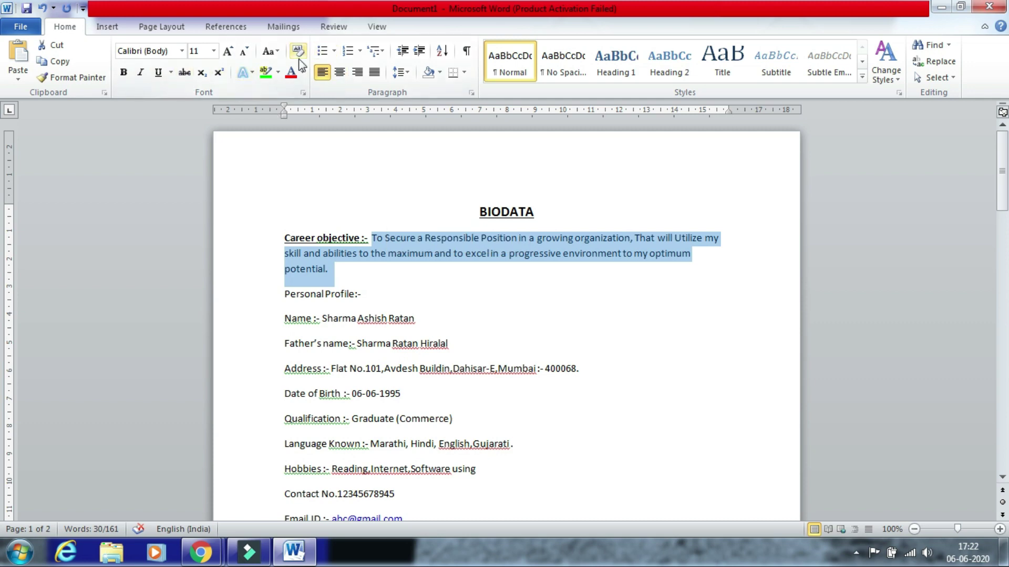
{"action": "left_click", "coordinate": [276, 58]}
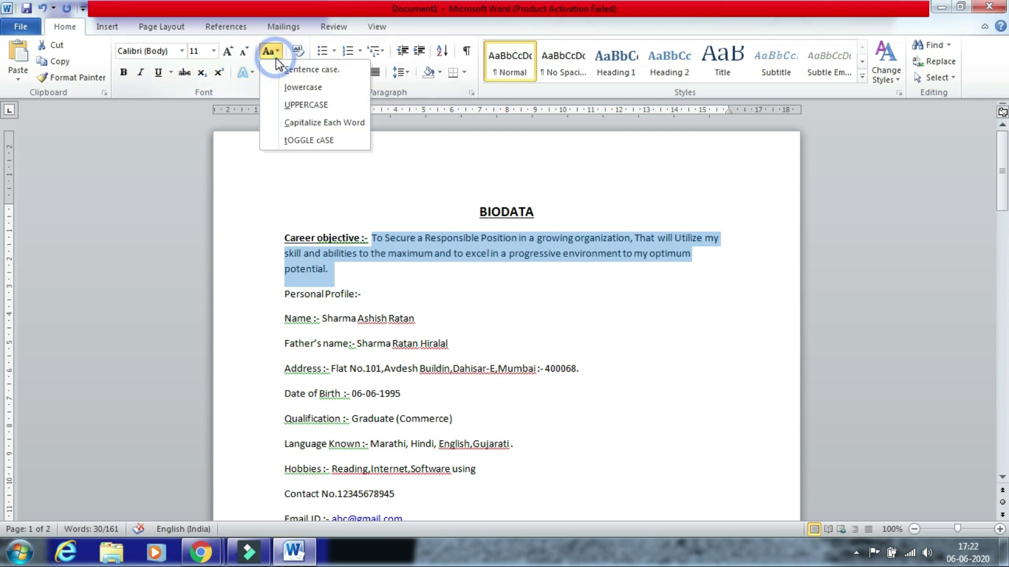
{"action": "left_click", "coordinate": [317, 124]}
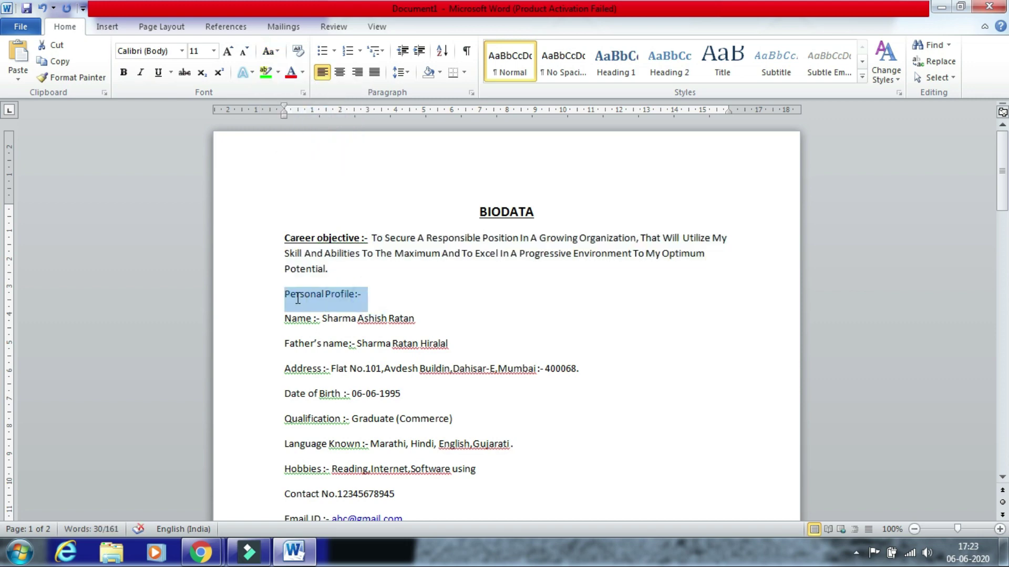
Make the 'Personal Profile:-' heading bold and underlined.
{"action": "left_click", "coordinate": [124, 72]}
{"action": "left_click", "coordinate": [156, 75]}
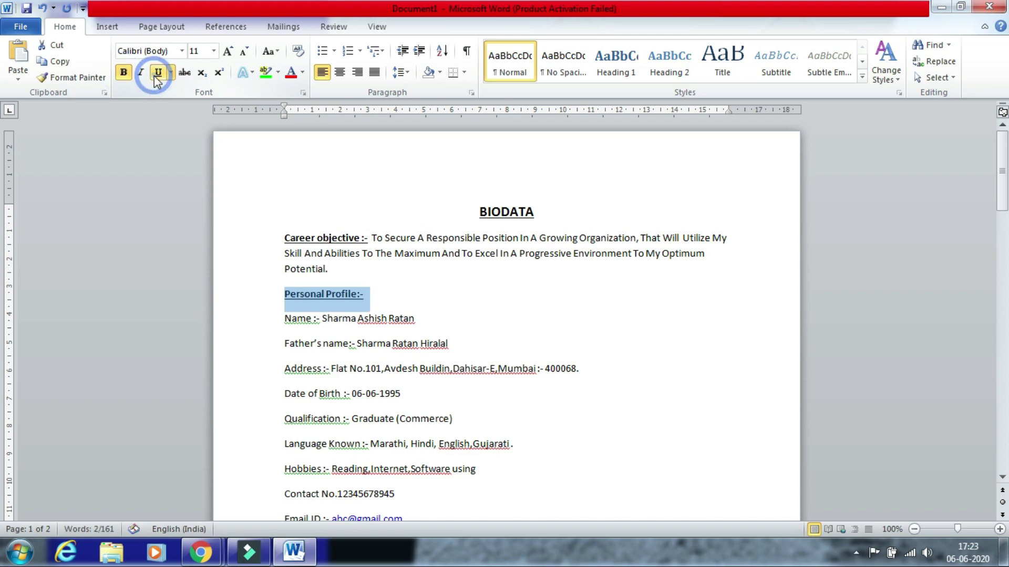
{"action": "left_click", "coordinate": [313, 332]}
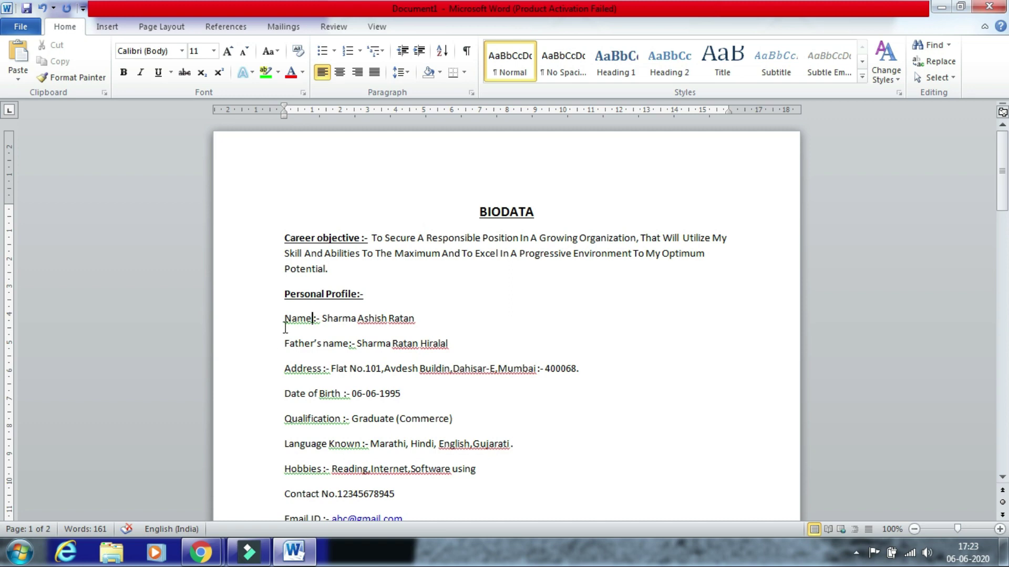
Tab-align the Name, Father's name, Address, Date of Birth and Qualification details into one column.
{"action": "scroll", "coordinate": [315, 420], "scroll_direction": "down", "scroll_amount": 1}
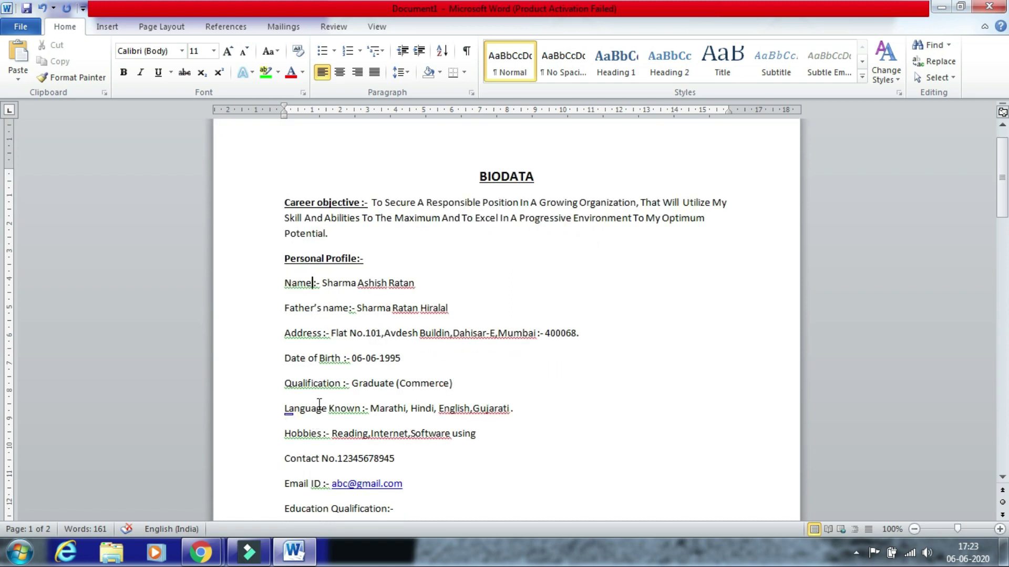
{"action": "left_click", "coordinate": [313, 284]}
{"action": "key", "text": "Tab"}
{"action": "key", "text": "Tab"}
{"action": "key", "text": "Tab"}
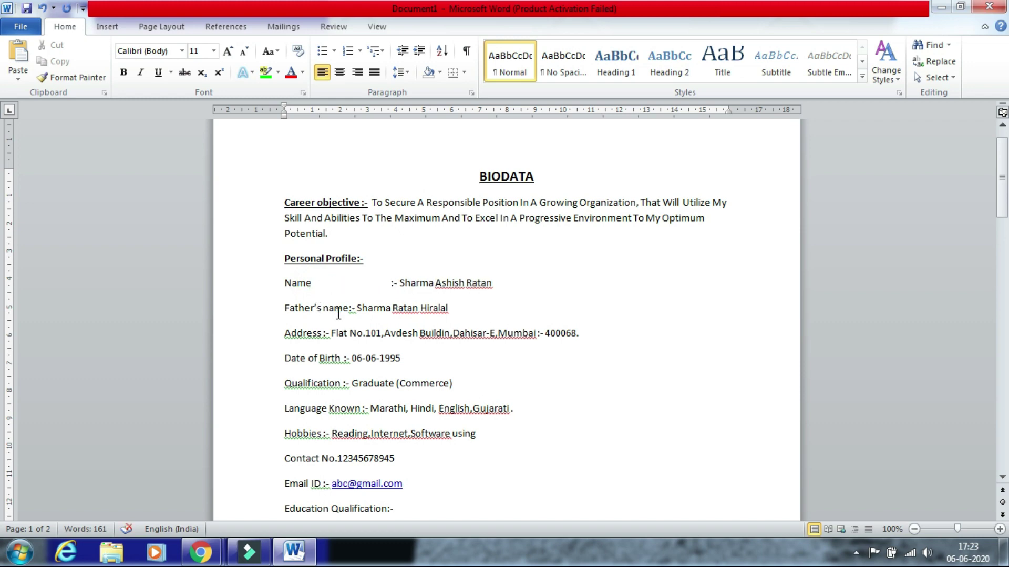
{"action": "left_click", "coordinate": [346, 310]}
{"action": "key", "text": "Tab"}
{"action": "key", "text": "Tab"}
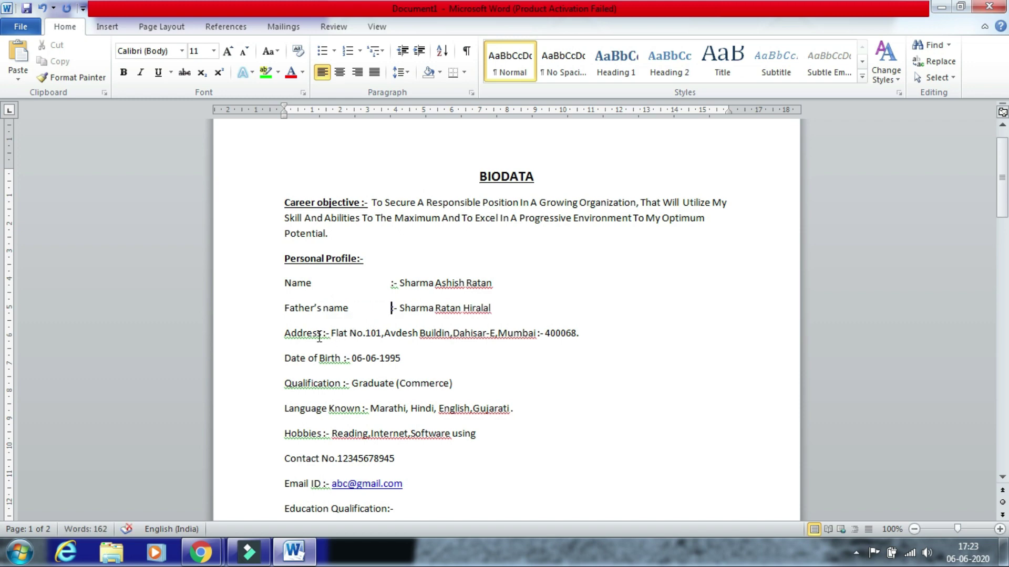
{"action": "left_click", "coordinate": [321, 334]}
{"action": "key", "text": "Tab"}
{"action": "key", "text": "Tab"}
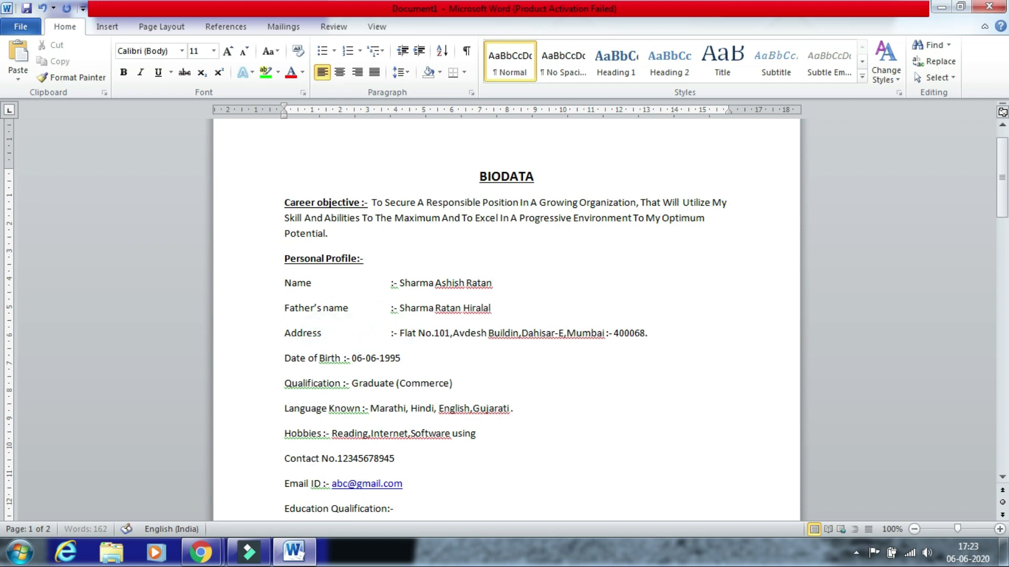
{"action": "left_click", "coordinate": [341, 358]}
{"action": "key", "text": "Tab"}
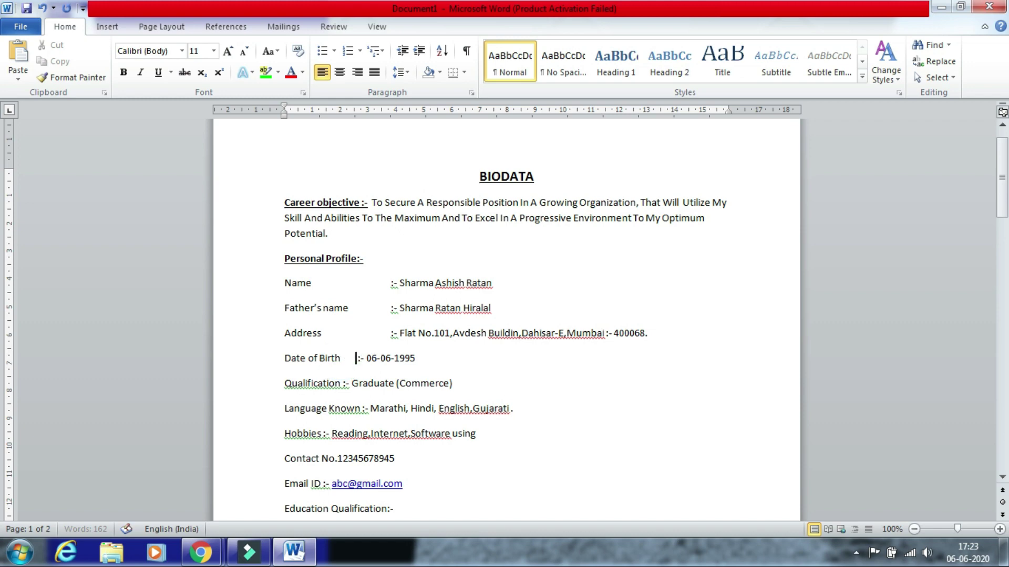
{"action": "key", "text": "Tab"}
{"action": "left_click", "coordinate": [340, 383]}
{"action": "key", "text": "Tab"}
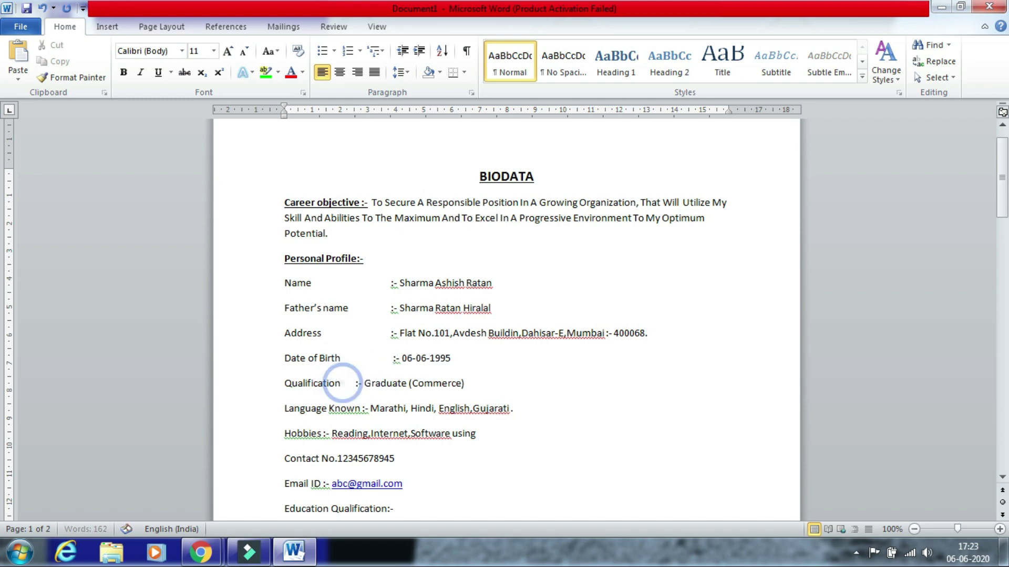
{"action": "key", "text": "Tab"}
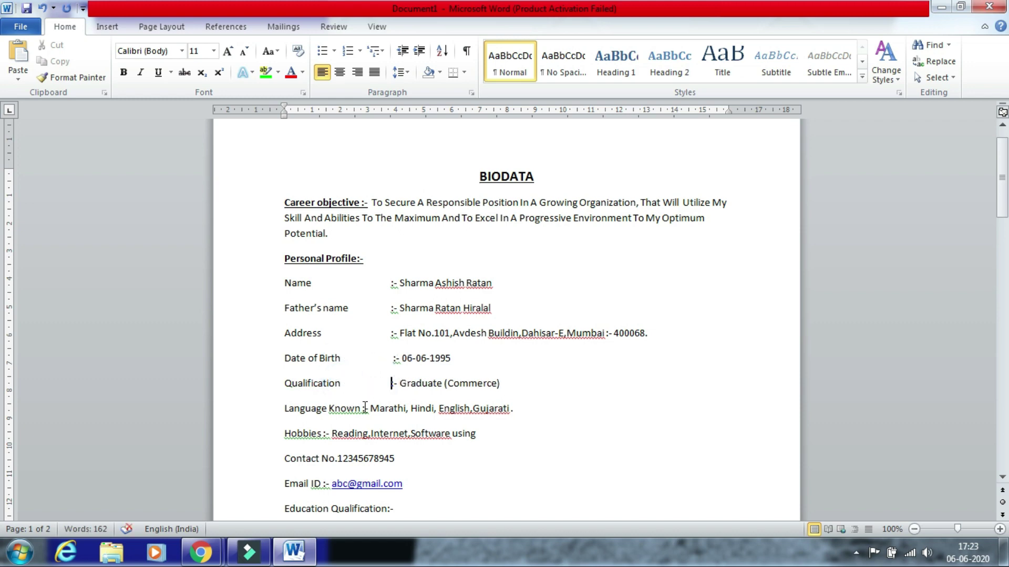
Align Language Known, Hobbies, Contact No. (adding ':-') and Email ID details with that column.
{"action": "left_click", "coordinate": [365, 409]}
{"action": "key", "text": "Tab"}
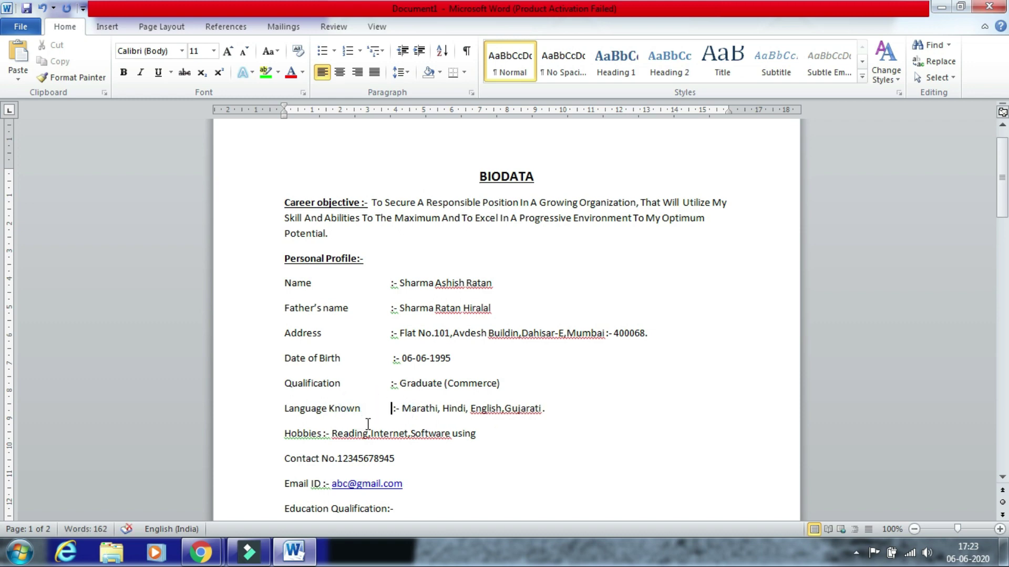
{"action": "left_click", "coordinate": [322, 433]}
{"action": "key", "text": "Tab"}
{"action": "key", "text": "Tab"}
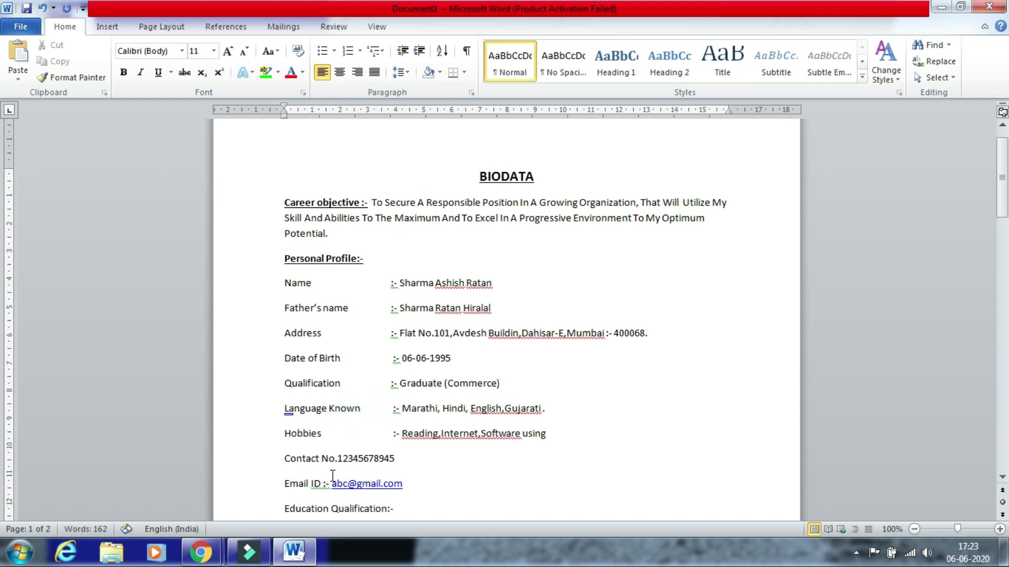
{"action": "left_click", "coordinate": [336, 461]}
{"action": "type", "text": ":-"}
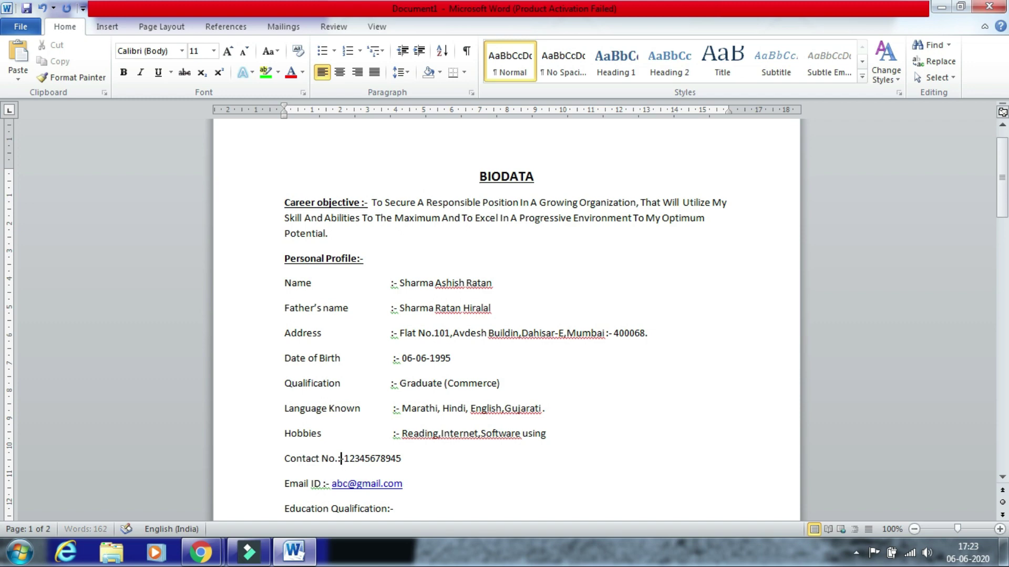
{"action": "key", "text": "Tab"}
{"action": "key", "text": "Tab"}
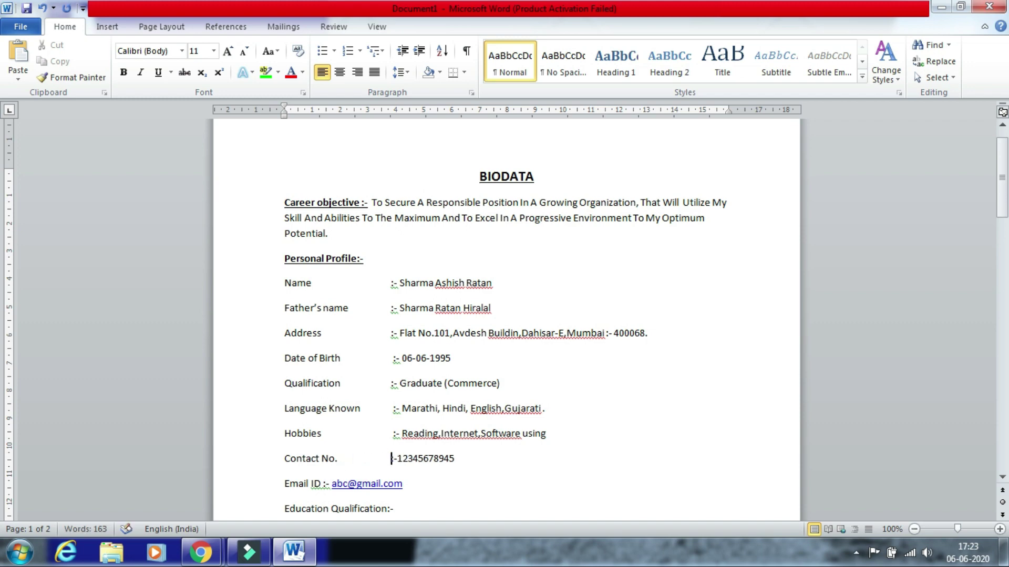
{"action": "scroll", "coordinate": [373, 457], "scroll_direction": "down", "scroll_amount": 3}
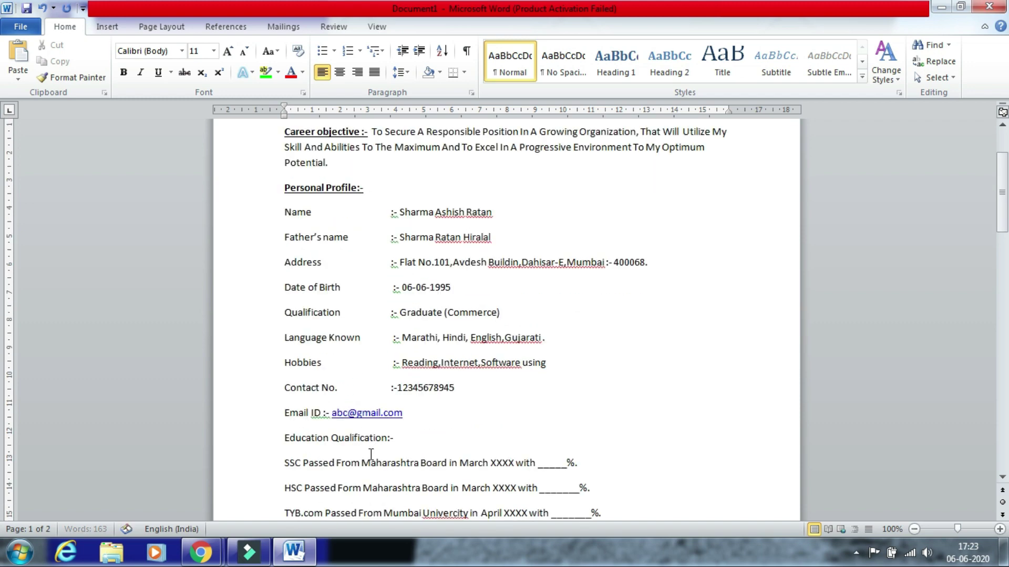
{"action": "left_click", "coordinate": [324, 414]}
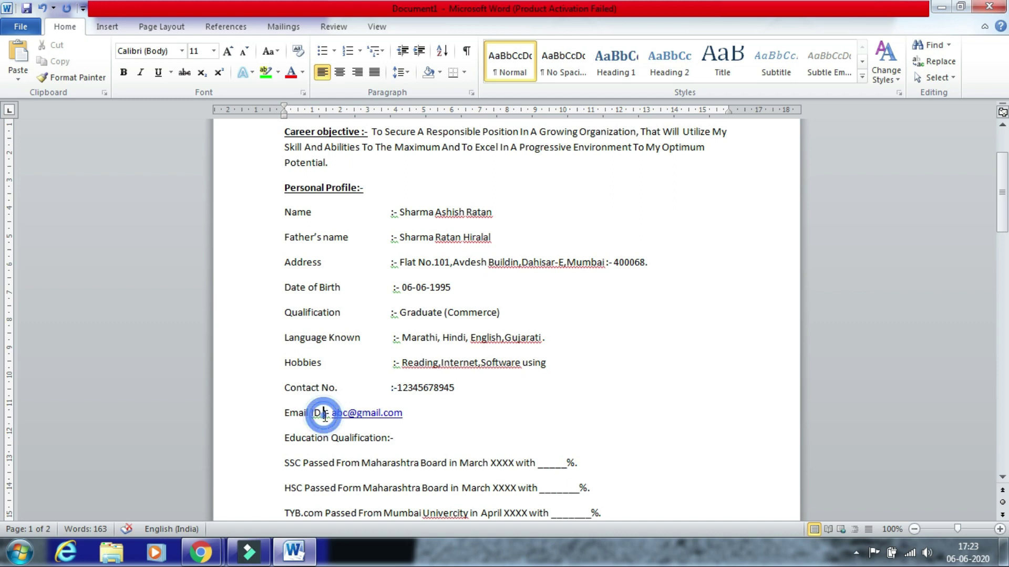
{"action": "key", "text": "Tab"}
{"action": "key", "text": "Tab"}
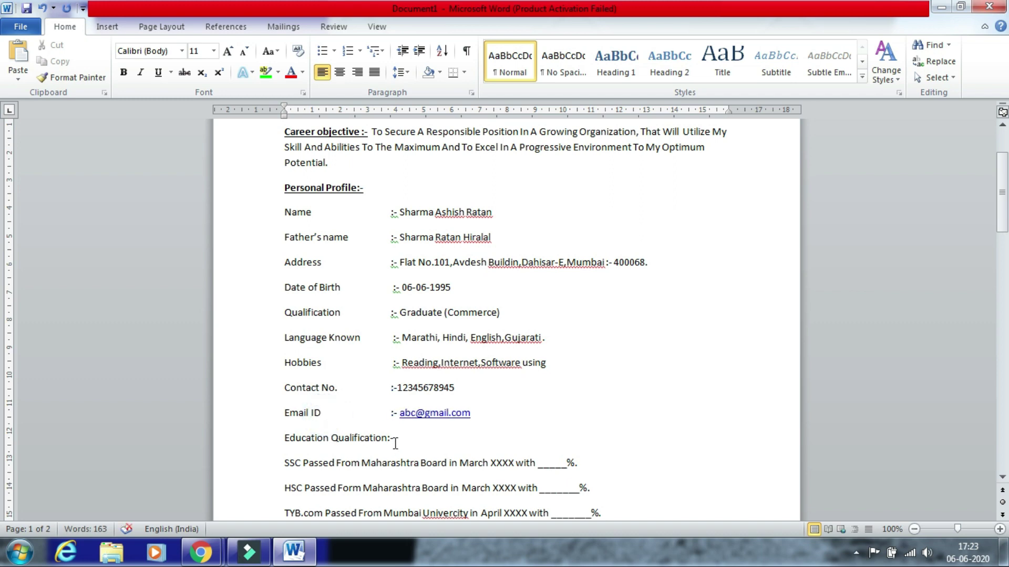
Make the 'Education Qualification:-' heading bold and underlined.
{"action": "left_click_drag", "start_coordinate": [398, 441], "coordinate": [286, 441]}
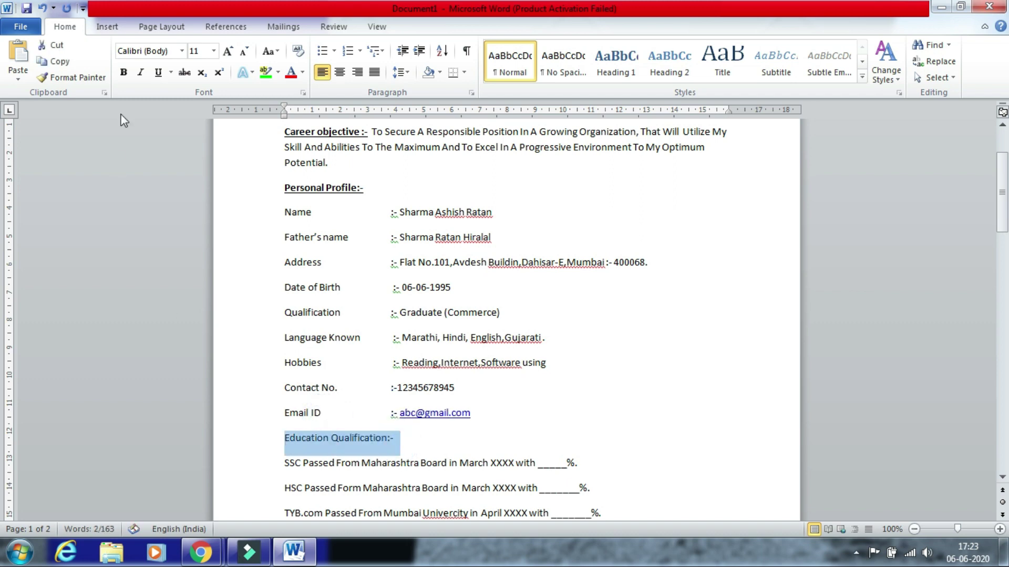
{"action": "left_click", "coordinate": [123, 72]}
{"action": "left_click", "coordinate": [157, 71]}
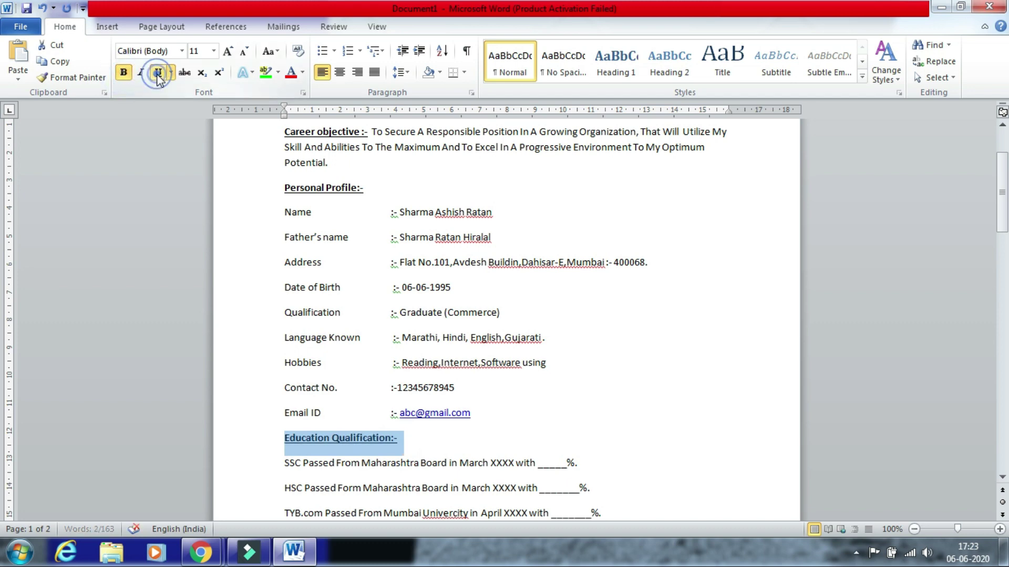
Give the SSC, HSC and TYB.com lines arrow bullets.
{"action": "scroll", "coordinate": [333, 293], "scroll_direction": "down", "scroll_amount": 1}
{"action": "scroll", "coordinate": [683, 452], "scroll_direction": "down", "scroll_amount": 1}
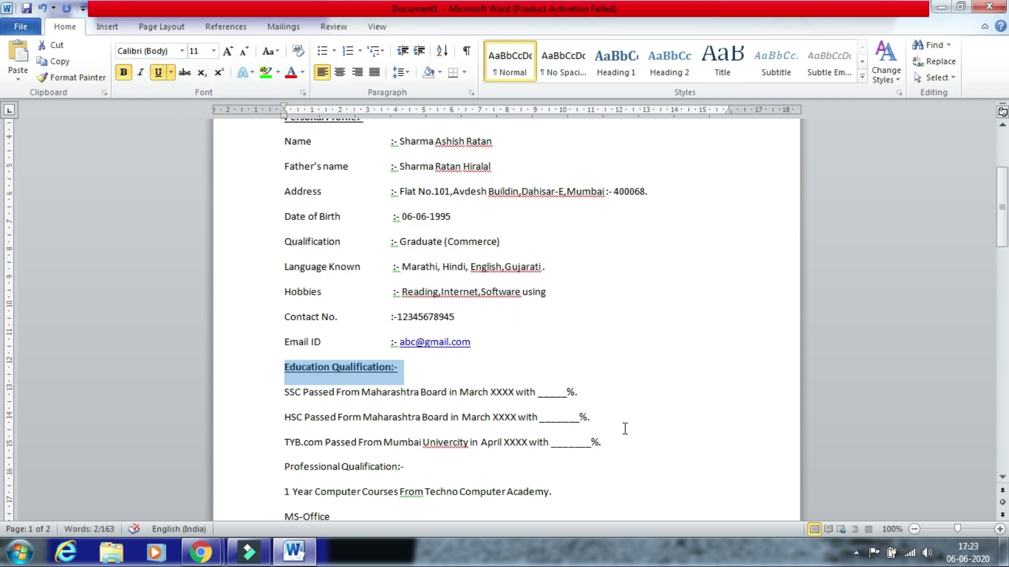
{"action": "left_click_drag", "start_coordinate": [625, 439], "coordinate": [286, 395]}
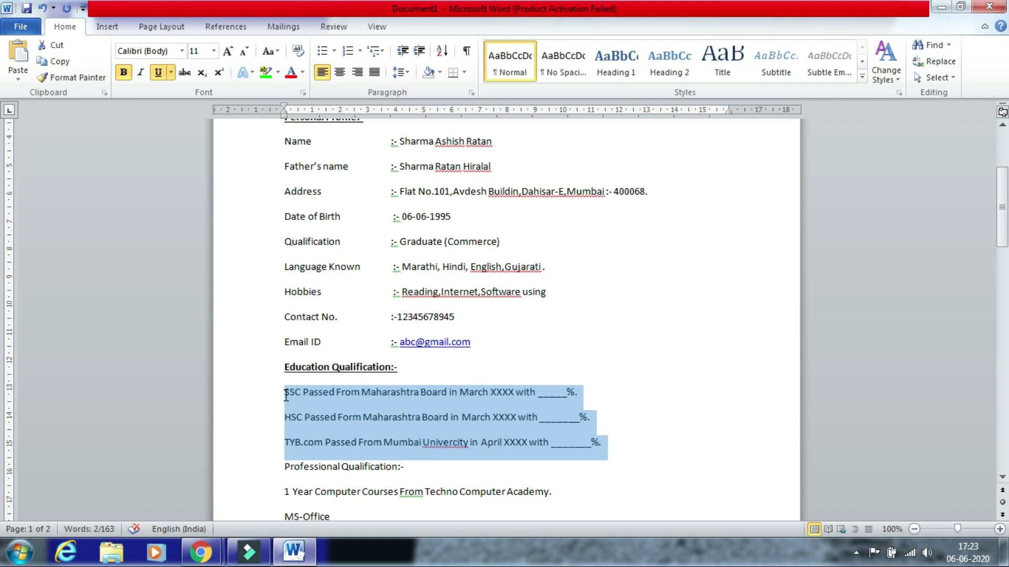
{"action": "left_click", "coordinate": [337, 48]}
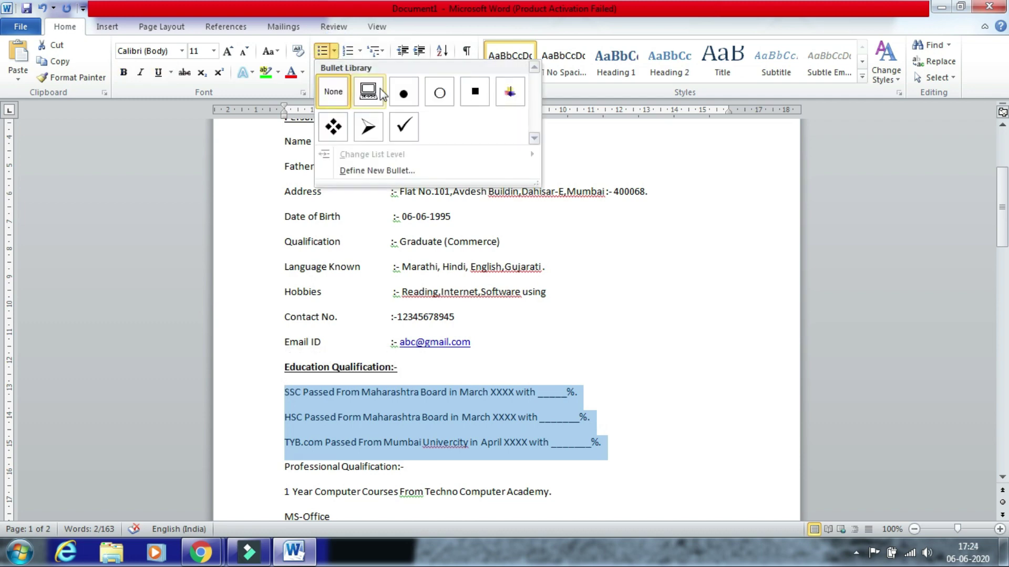
{"action": "left_click", "coordinate": [368, 126]}
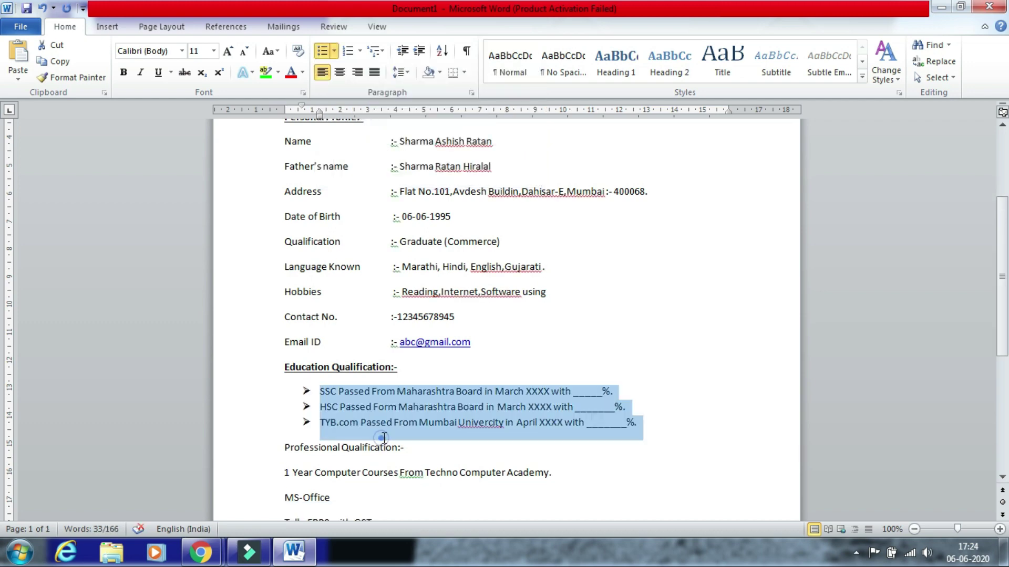
{"action": "left_click", "coordinate": [405, 445]}
{"action": "left_click_drag", "start_coordinate": [410, 447], "coordinate": [284, 447]}
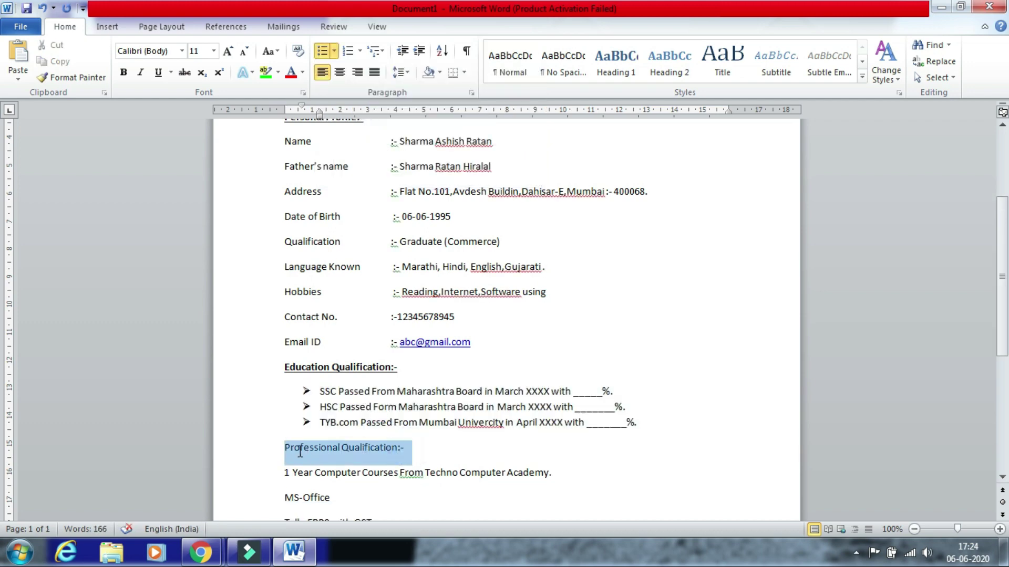
Bold and underline the Professional Qualification heading and arrow-bullet its course lines through Share Trading.
{"action": "left_click", "coordinate": [124, 73]}
{"action": "left_click", "coordinate": [158, 75]}
{"action": "scroll", "coordinate": [305, 343], "scroll_direction": "down", "scroll_amount": 2}
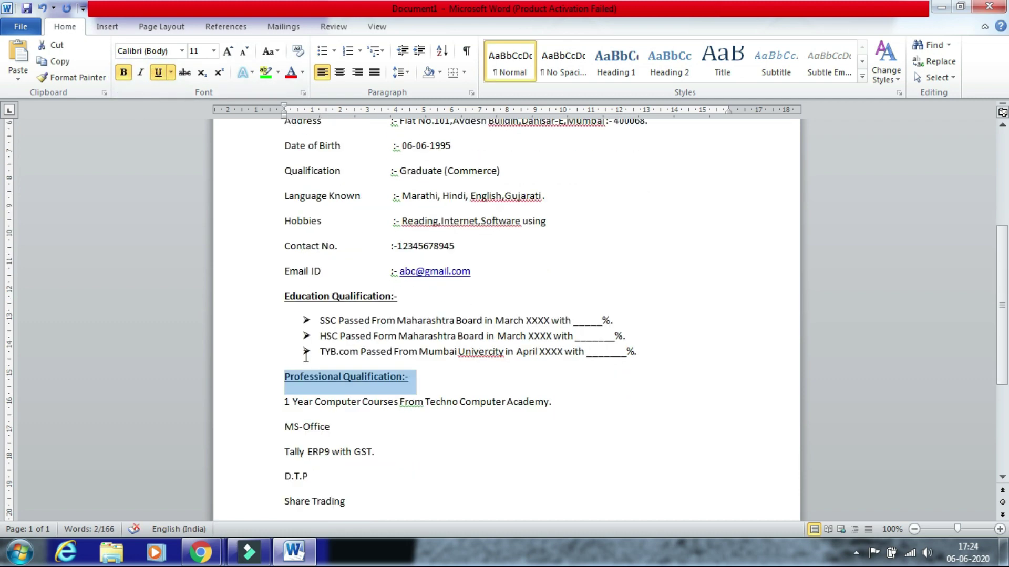
{"action": "scroll", "coordinate": [343, 412], "scroll_direction": "down", "scroll_amount": 1}
{"action": "left_click_drag", "start_coordinate": [368, 467], "coordinate": [268, 378]}
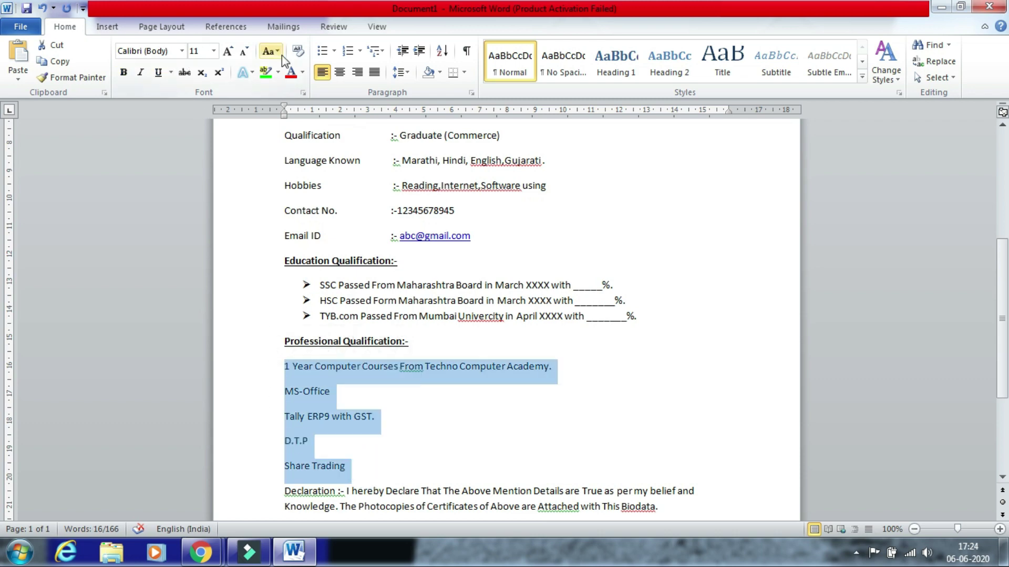
{"action": "left_click", "coordinate": [333, 51]}
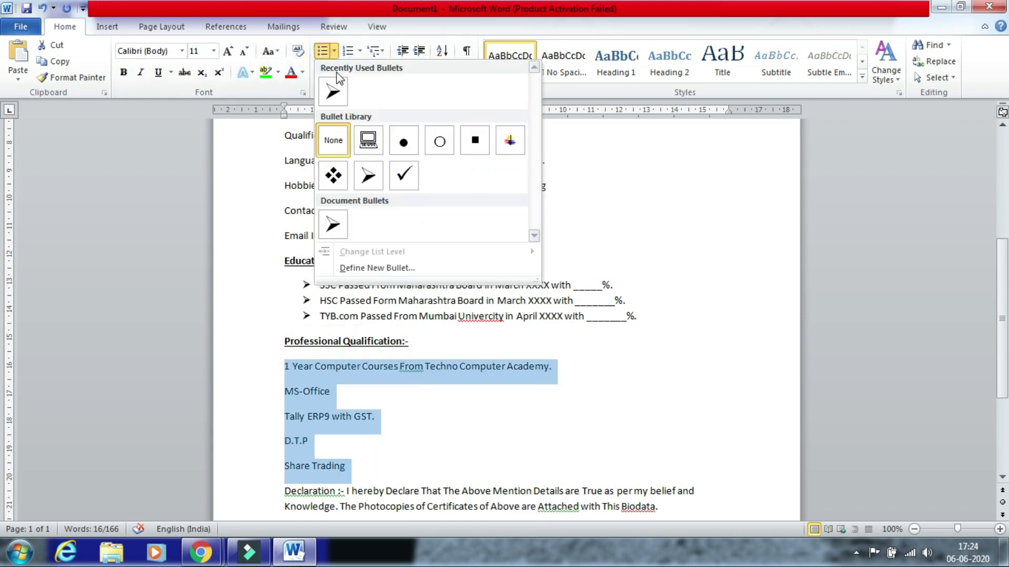
{"action": "left_click", "coordinate": [336, 100]}
Make the 'Declaration :-' label bold and underlined.
{"action": "scroll", "coordinate": [402, 323], "scroll_direction": "down", "scroll_amount": 2}
{"action": "scroll", "coordinate": [402, 323], "scroll_direction": "down", "scroll_amount": 1}
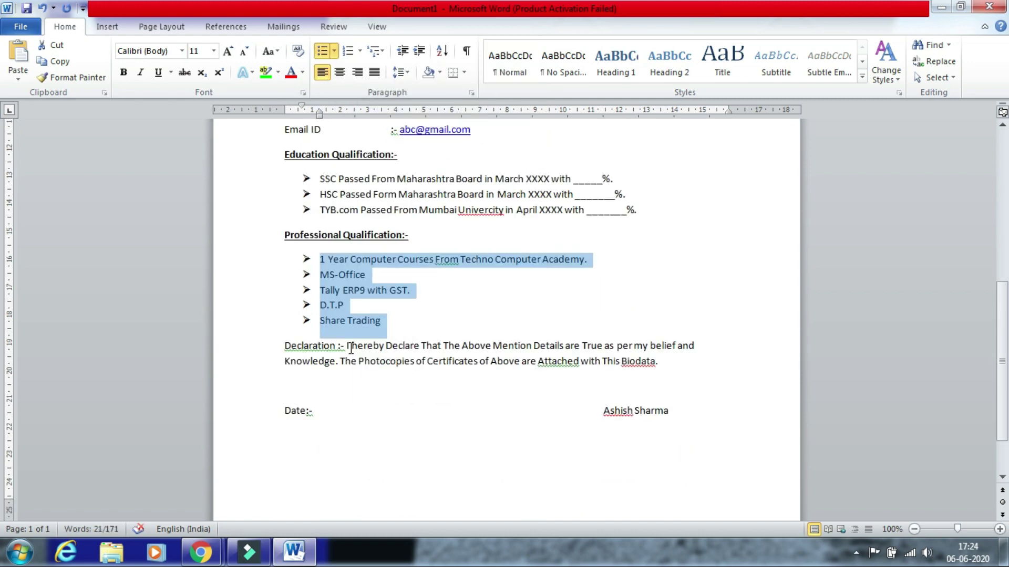
{"action": "left_click_drag", "start_coordinate": [344, 346], "coordinate": [284, 347]}
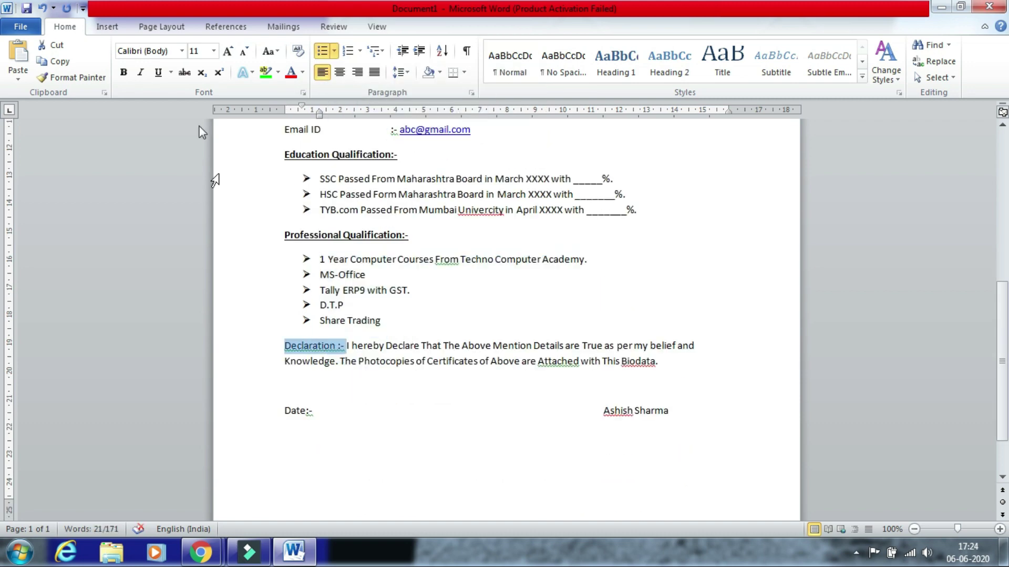
{"action": "left_click", "coordinate": [126, 73]}
{"action": "left_click", "coordinate": [158, 72]}
{"action": "scroll", "coordinate": [283, 378], "scroll_direction": "down", "scroll_amount": 1}
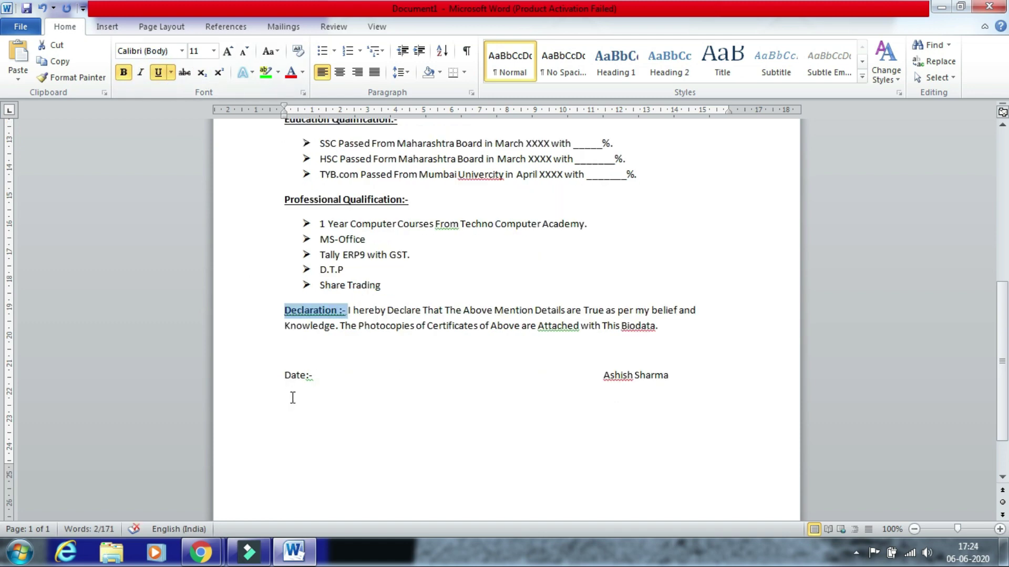
{"action": "left_click", "coordinate": [323, 381]}
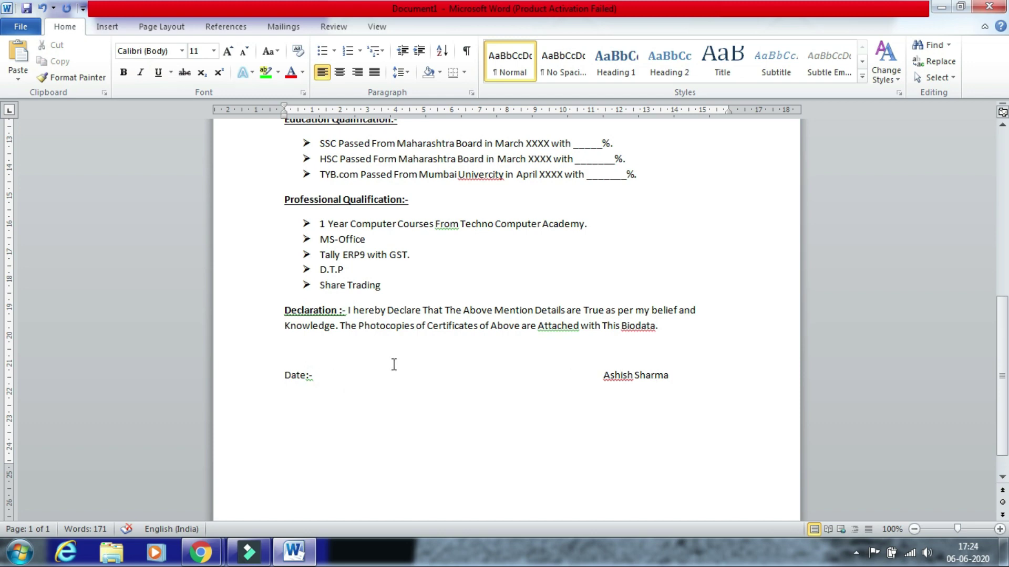
{"action": "scroll", "coordinate": [394, 363], "scroll_direction": "up", "scroll_amount": 5}
{"action": "scroll", "coordinate": [388, 365], "scroll_direction": "up", "scroll_amount": 4}
{"action": "scroll", "coordinate": [383, 369], "scroll_direction": "up", "scroll_amount": 1}
{"action": "scroll", "coordinate": [383, 369], "scroll_direction": "up", "scroll_amount": 2}
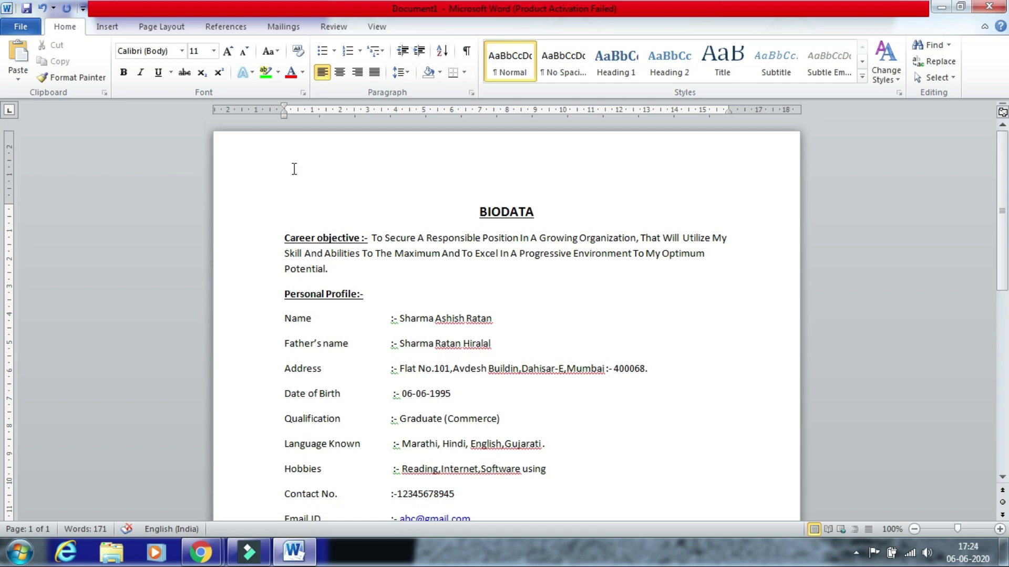
Apply a 3 pt thick double-line Box page border via Page Layout > Page Borders.
{"action": "left_click", "coordinate": [162, 30]}
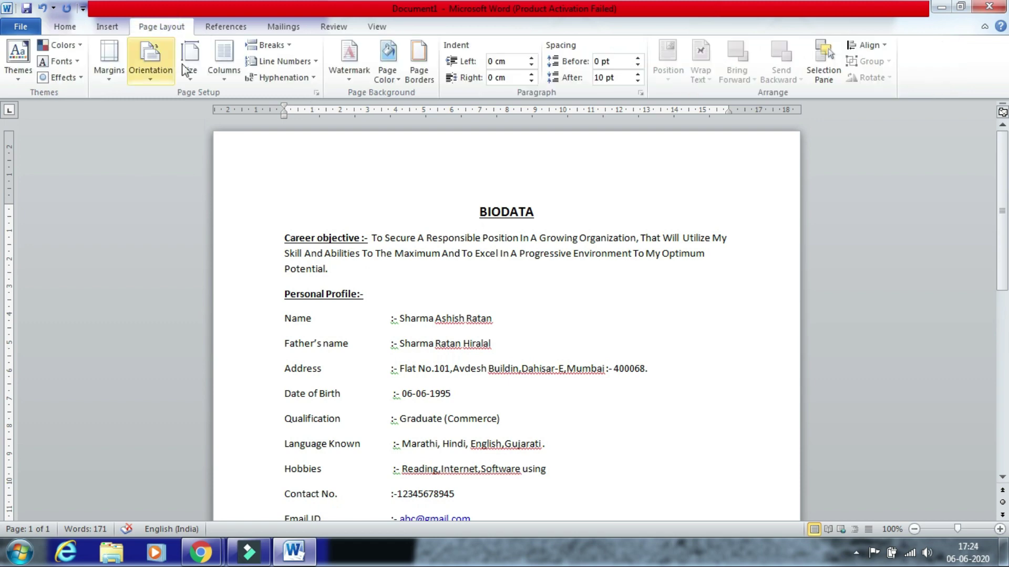
{"action": "left_click", "coordinate": [420, 86]}
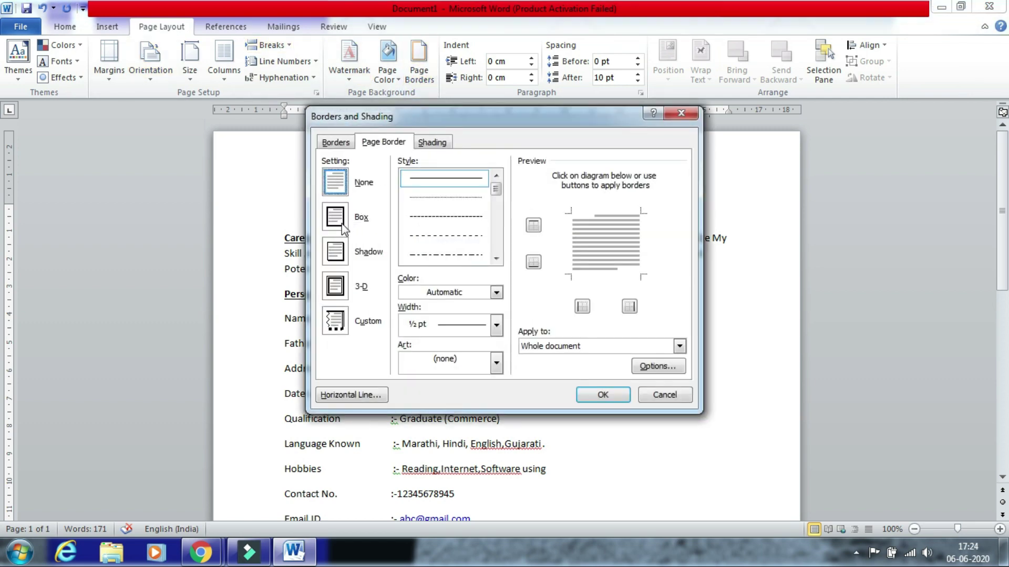
{"action": "left_click", "coordinate": [335, 217]}
{"action": "left_click_drag", "start_coordinate": [498, 190], "coordinate": [501, 227]}
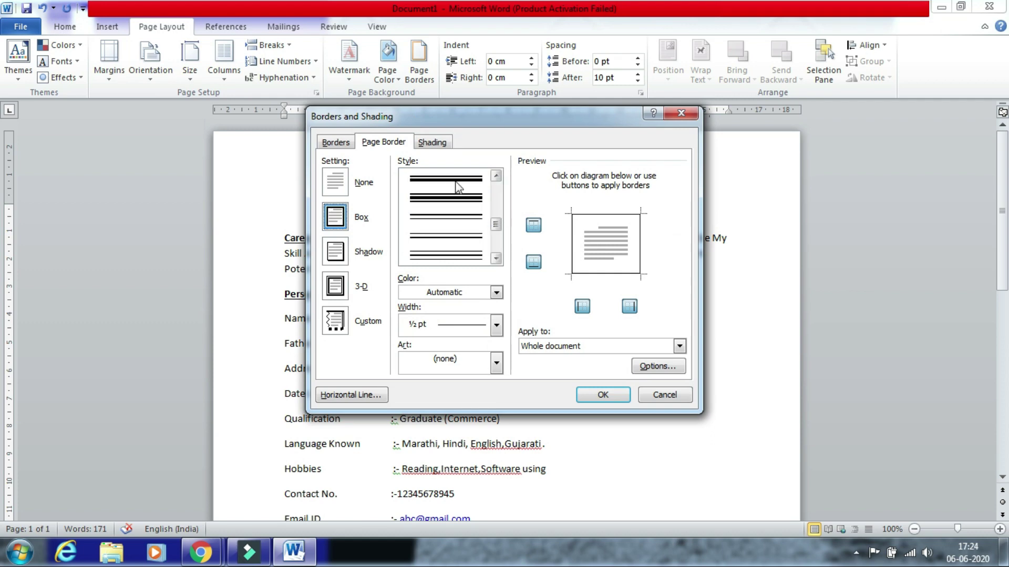
{"action": "left_click", "coordinate": [456, 182]}
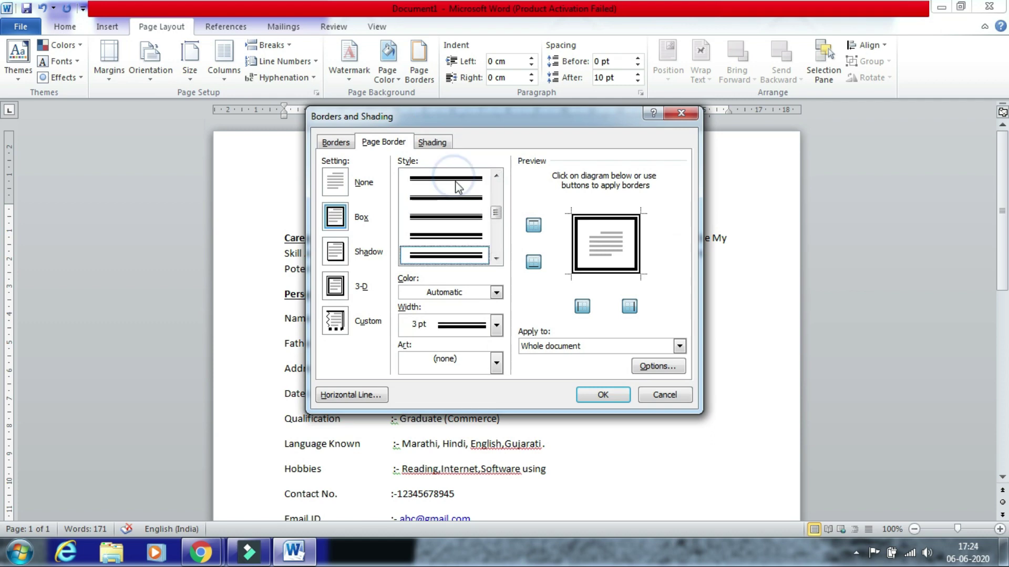
{"action": "left_click", "coordinate": [603, 395]}
Scroll through the page to check the new double-line border.
{"action": "scroll", "coordinate": [560, 307], "scroll_direction": "up", "scroll_amount": 5}
{"action": "scroll", "coordinate": [559, 316], "scroll_direction": "up", "scroll_amount": 2}
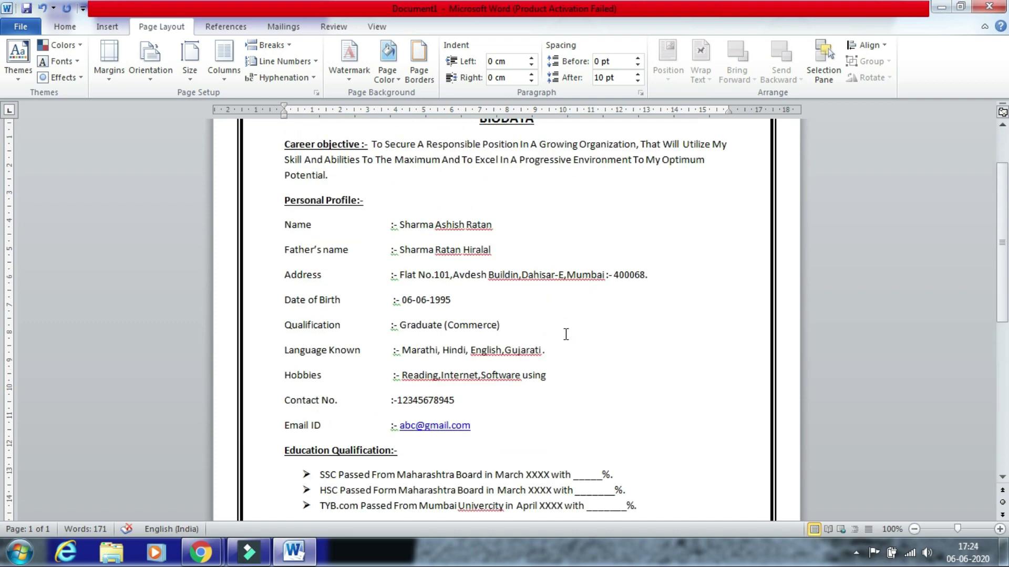
{"action": "scroll", "coordinate": [563, 331], "scroll_direction": "up", "scroll_amount": 2}
{"action": "scroll", "coordinate": [562, 333], "scroll_direction": "down", "scroll_amount": 3}
{"action": "scroll", "coordinate": [558, 337], "scroll_direction": "down", "scroll_amount": 3}
{"action": "scroll", "coordinate": [564, 316], "scroll_direction": "down", "scroll_amount": 3}
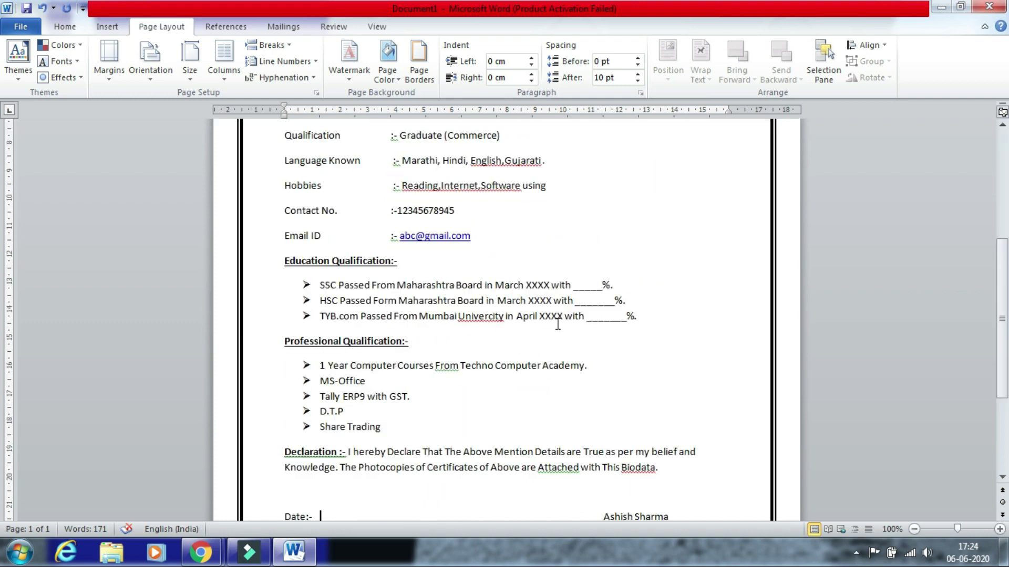
{"action": "scroll", "coordinate": [546, 331], "scroll_direction": "down", "scroll_amount": 2}
{"action": "scroll", "coordinate": [515, 353], "scroll_direction": "down", "scroll_amount": 1}
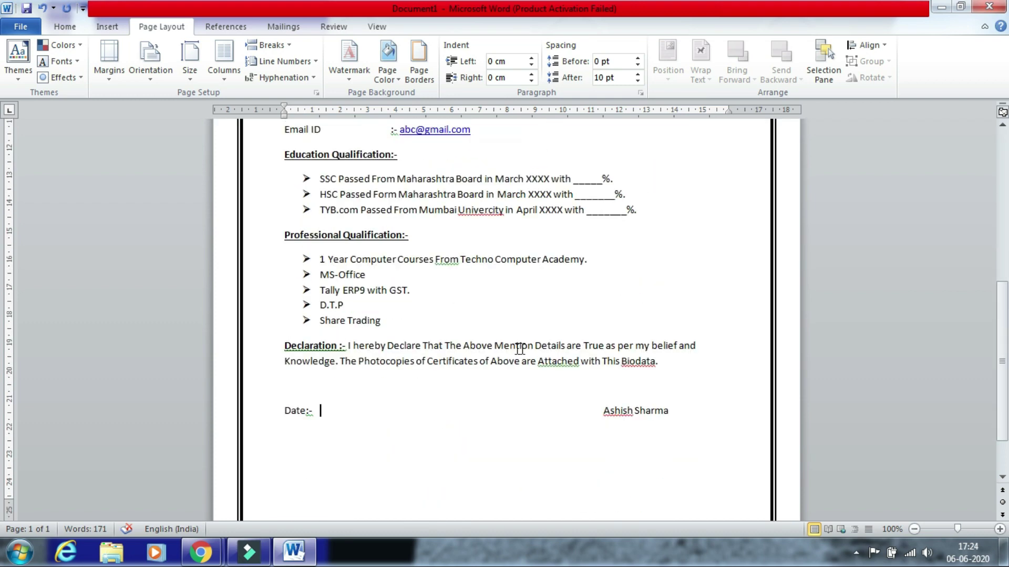
{"action": "scroll", "coordinate": [522, 347], "scroll_direction": "down", "scroll_amount": 2}
{"action": "scroll", "coordinate": [533, 343], "scroll_direction": "up", "scroll_amount": 3}
{"action": "scroll", "coordinate": [534, 343], "scroll_direction": "down", "scroll_amount": 1}
{"action": "scroll", "coordinate": [535, 342], "scroll_direction": "up", "scroll_amount": 1}
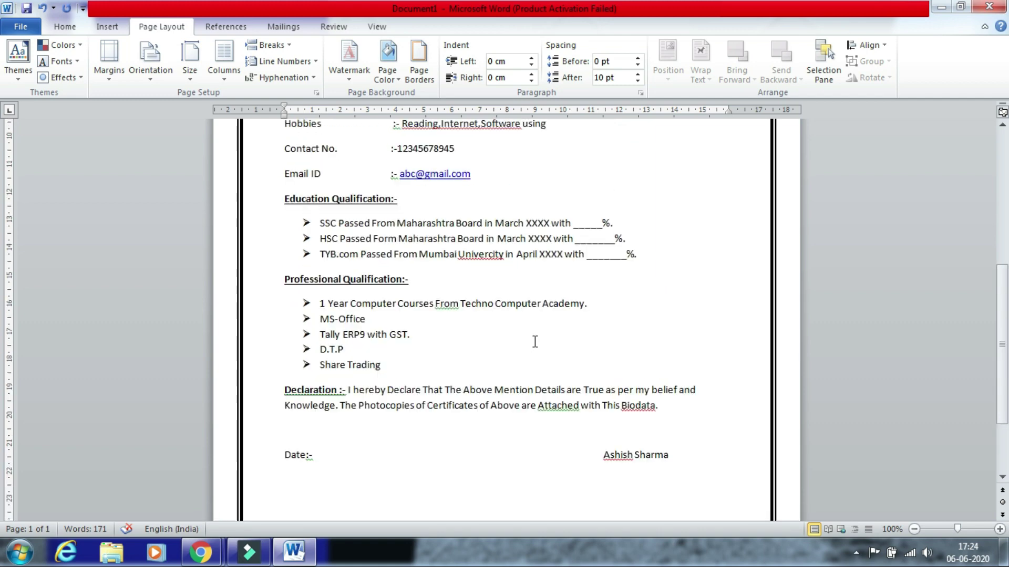
{"action": "scroll", "coordinate": [535, 342], "scroll_direction": "up", "scroll_amount": 3}
{"action": "scroll", "coordinate": [535, 341], "scroll_direction": "up", "scroll_amount": 5}
{"action": "scroll", "coordinate": [533, 340], "scroll_direction": "up", "scroll_amount": 2}
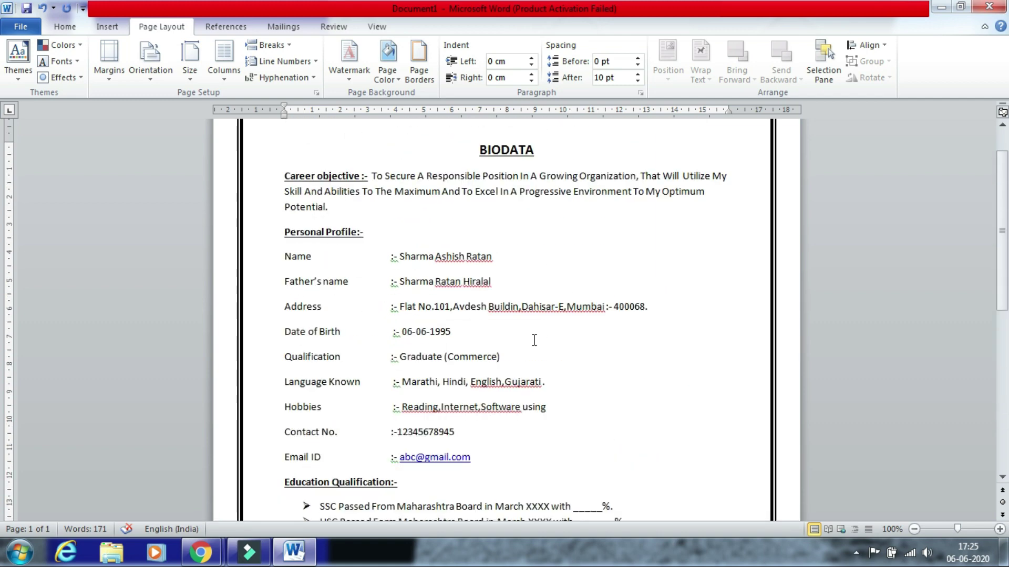
{"action": "scroll", "coordinate": [534, 340], "scroll_direction": "up", "scroll_amount": 1}
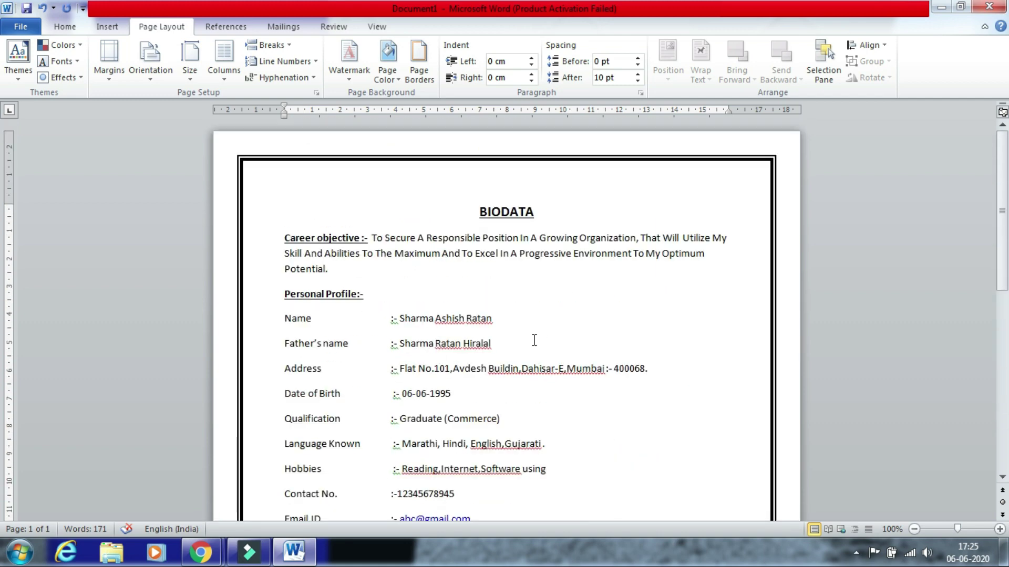
{"action": "left_click", "coordinate": [21, 26]}
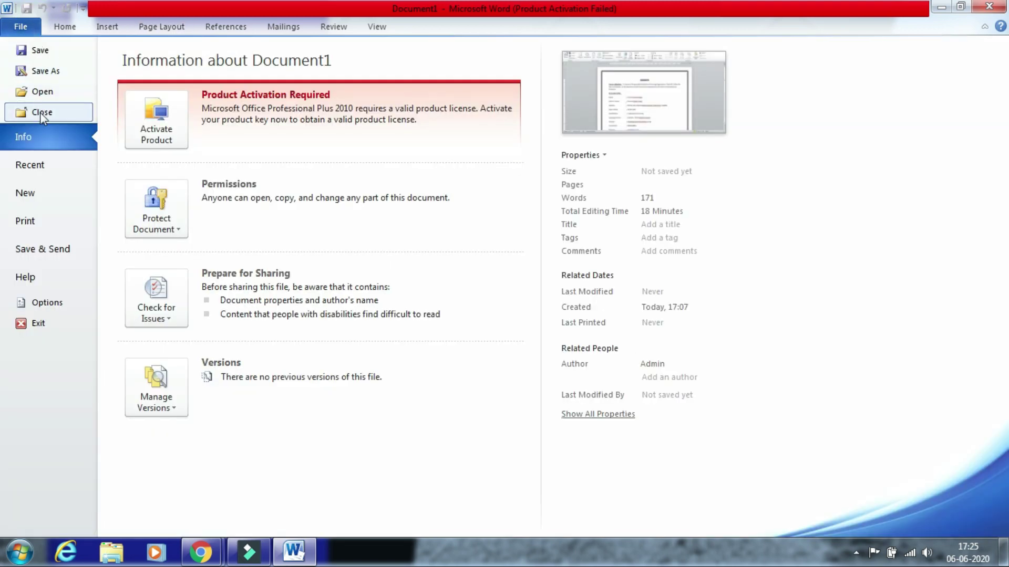
{"action": "left_click", "coordinate": [48, 225]}
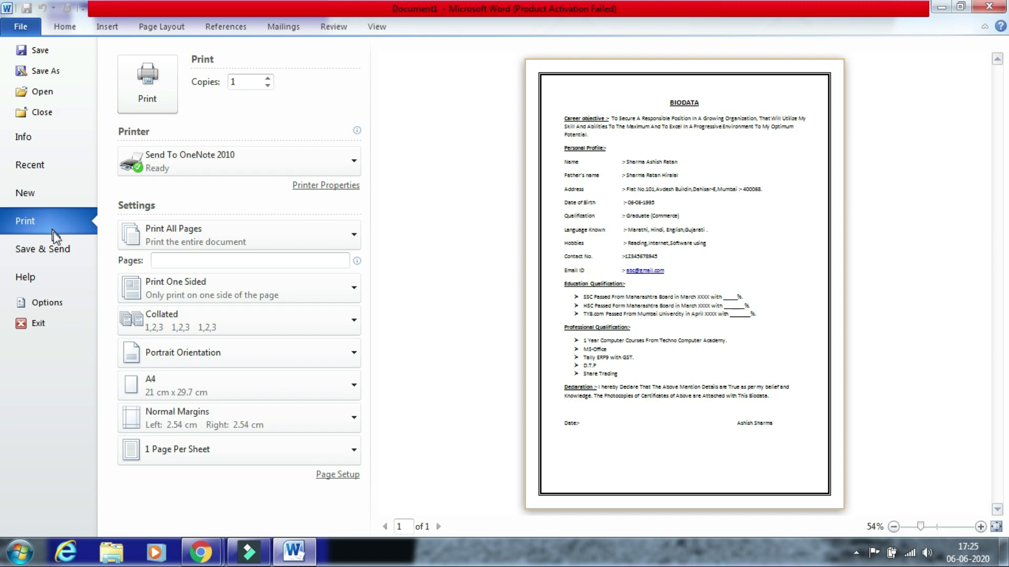
{"action": "key", "text": "Escape"}
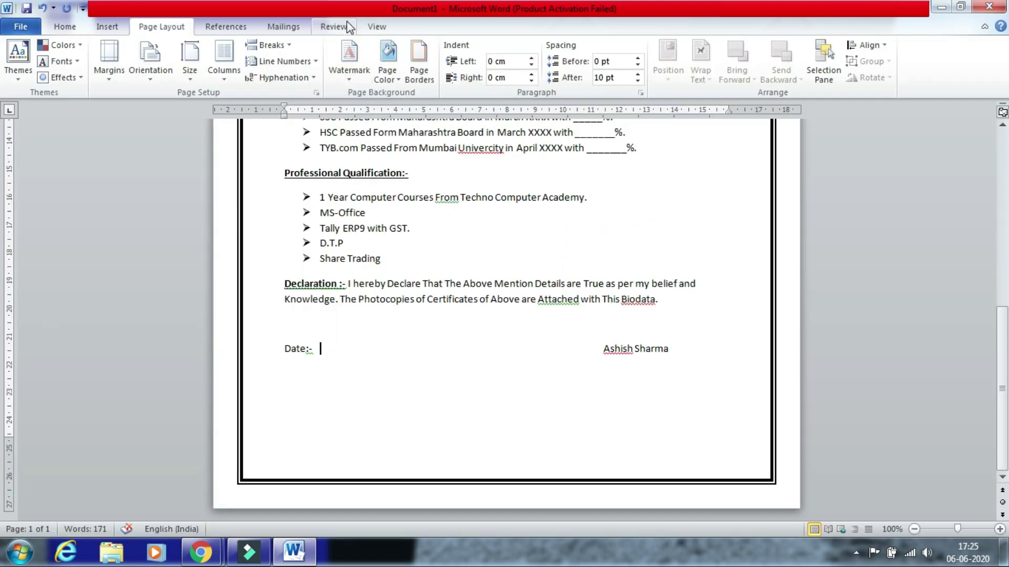
Switch to One Page view to display the whole bordered page.
{"action": "left_click", "coordinate": [376, 27]}
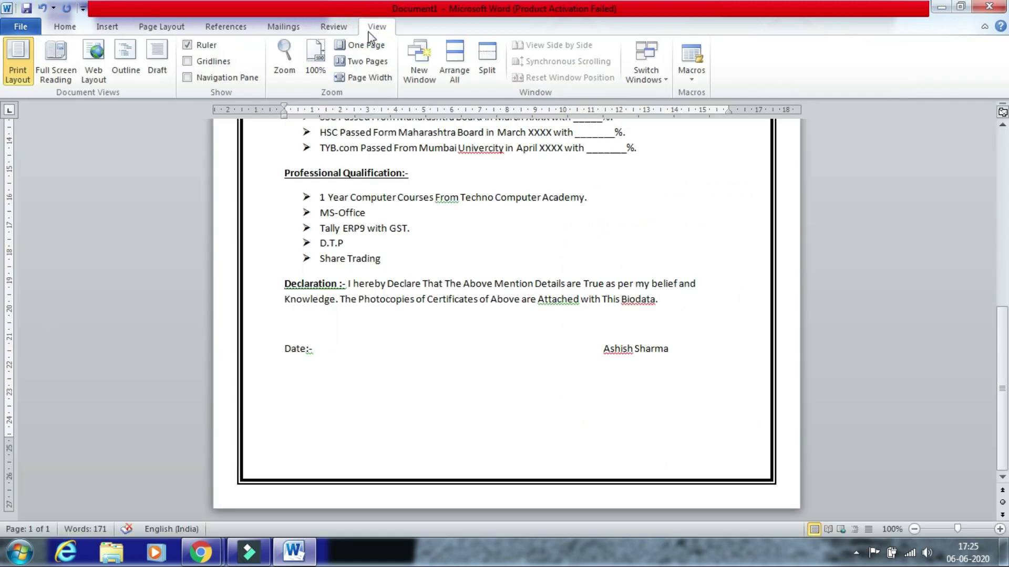
{"action": "left_click", "coordinate": [345, 49]}
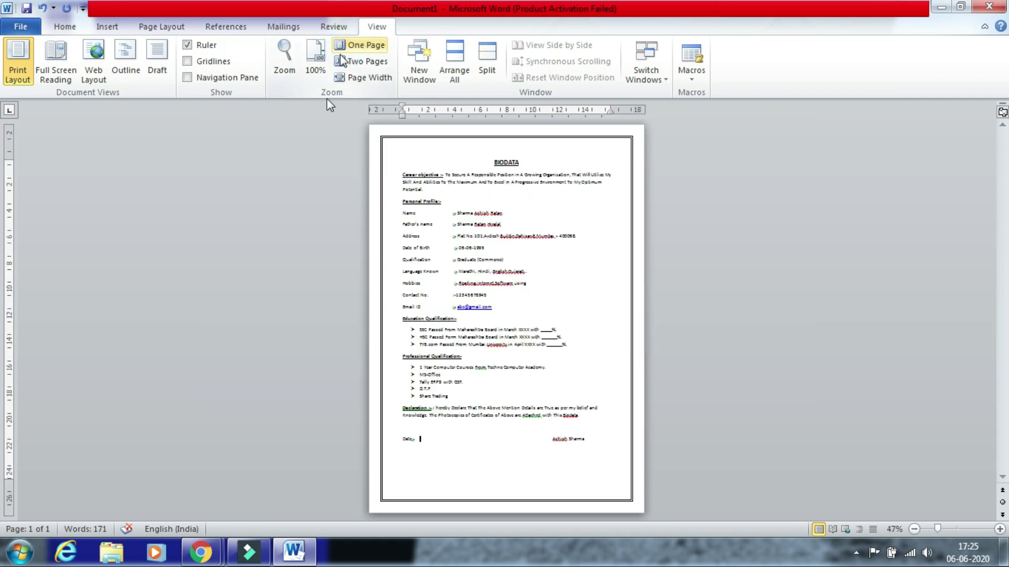
{"action": "right_click", "coordinate": [637, 30]}
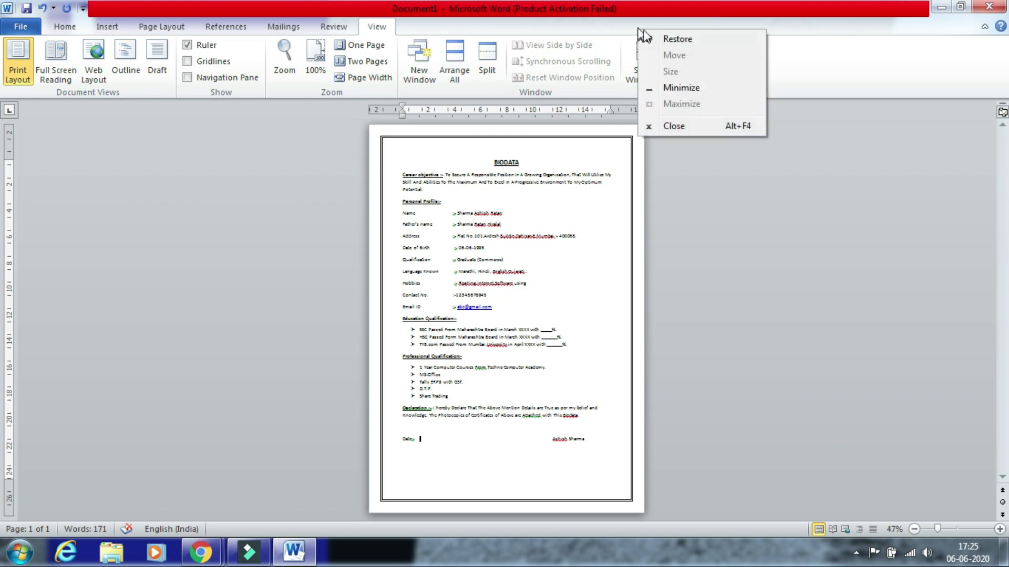
{"action": "left_click", "coordinate": [805, 53]}
Minimize the ribbon, then minimize the Word window to the desktop.
{"action": "right_click", "coordinate": [806, 55]}
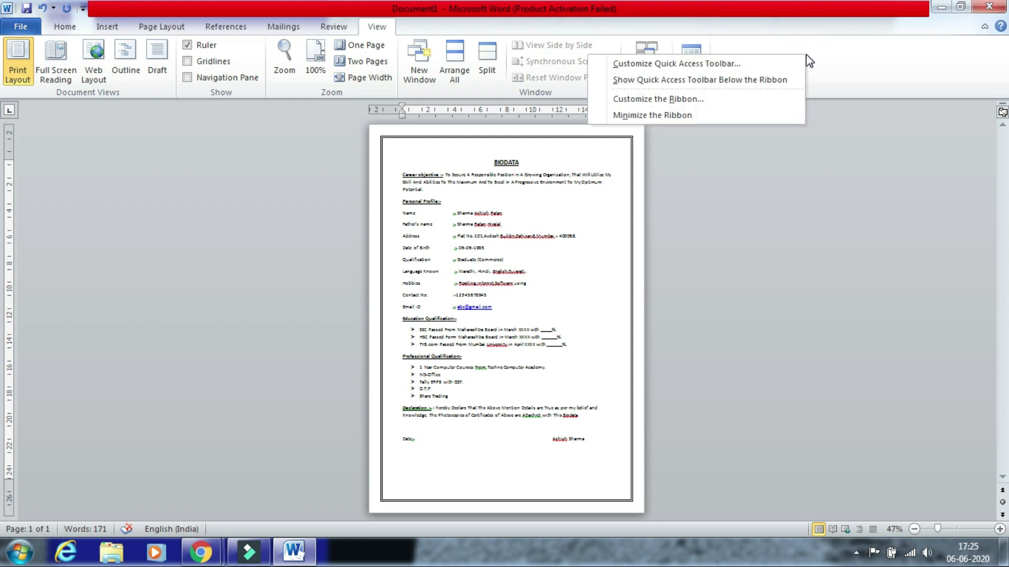
{"action": "left_click", "coordinate": [704, 116]}
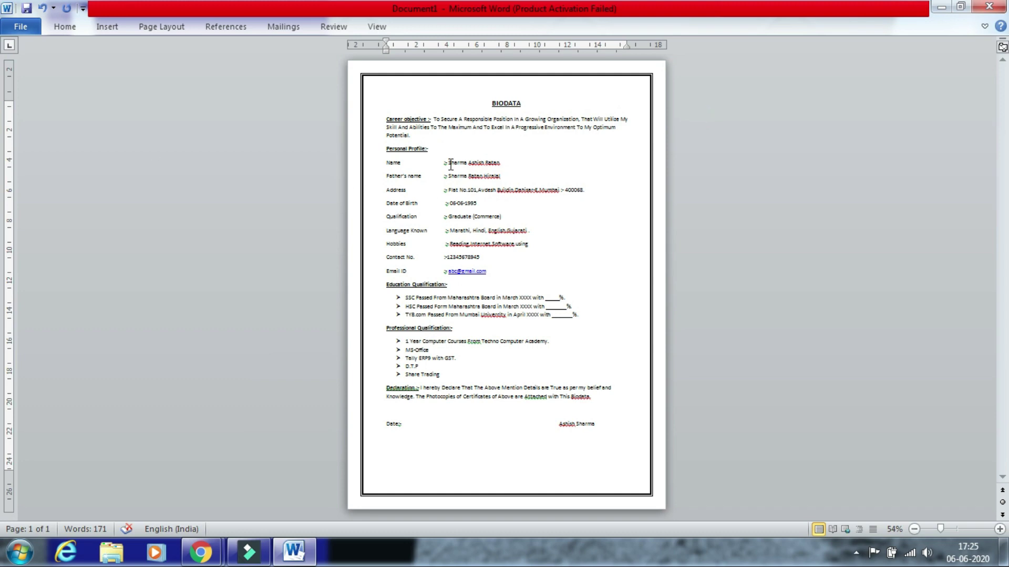
{"action": "right_click", "coordinate": [806, 28]}
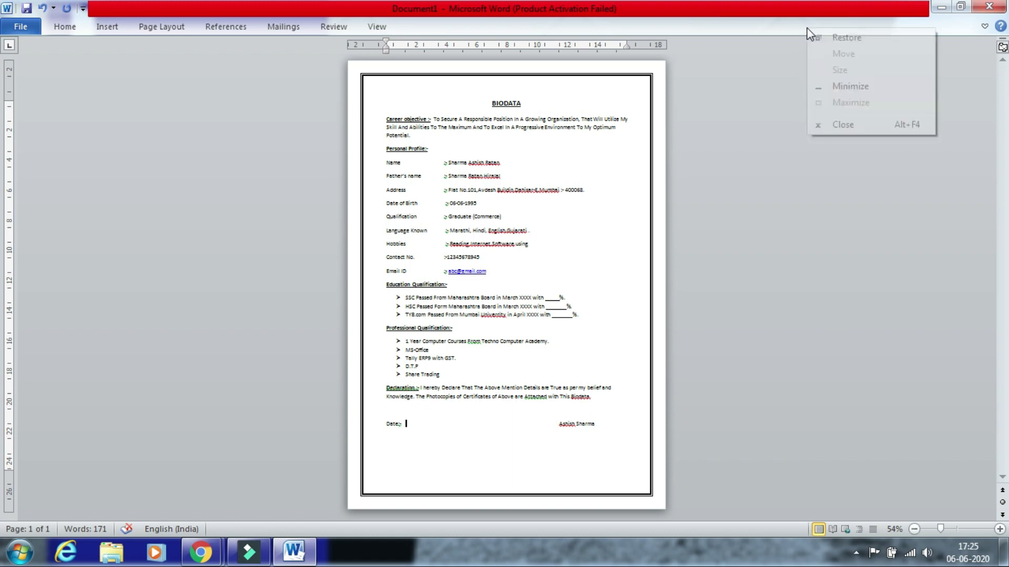
{"action": "left_click", "coordinate": [841, 88]}
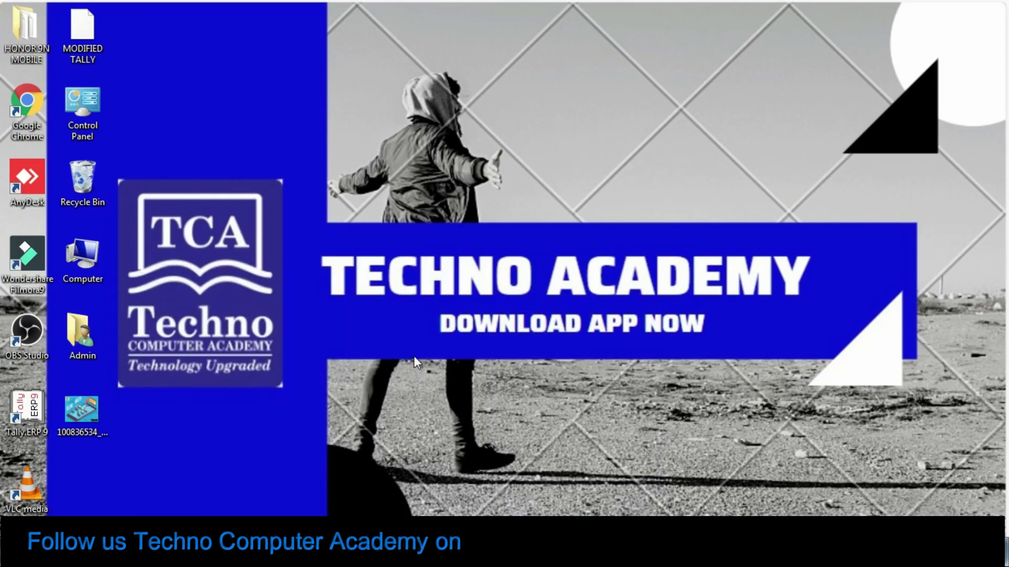